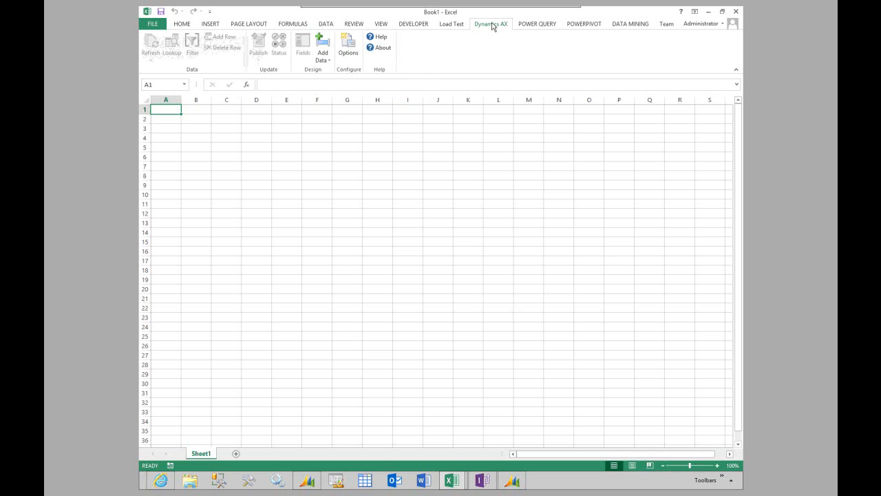
Switch to the dynamicsax install folder in File Explorer and launch setup.exe.
{"action": "mouse_move", "coordinate": [484, 8]}
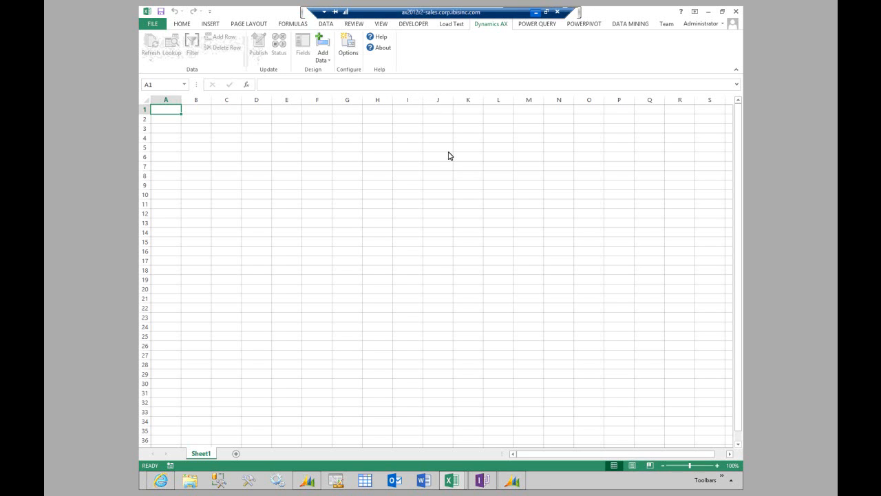
{"action": "key", "text": "alt+Tab"}
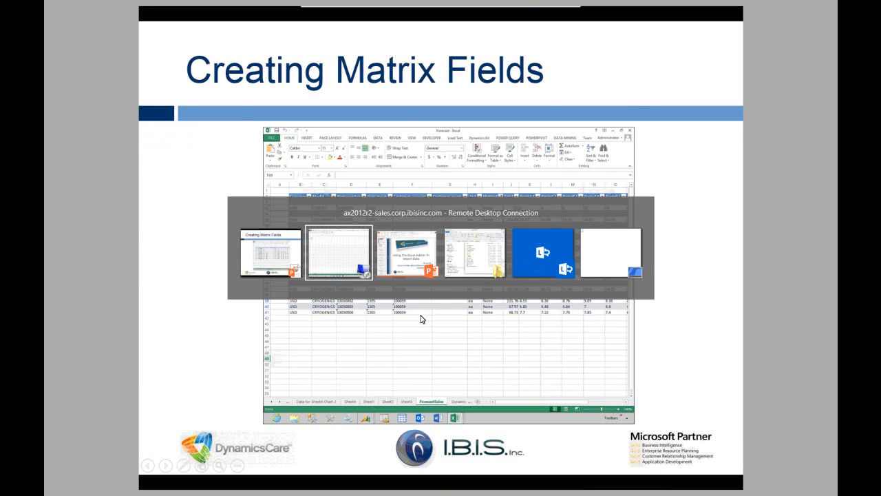
{"action": "key", "text": "alt+Tab"}
{"action": "key", "text": "alt+Tab"}
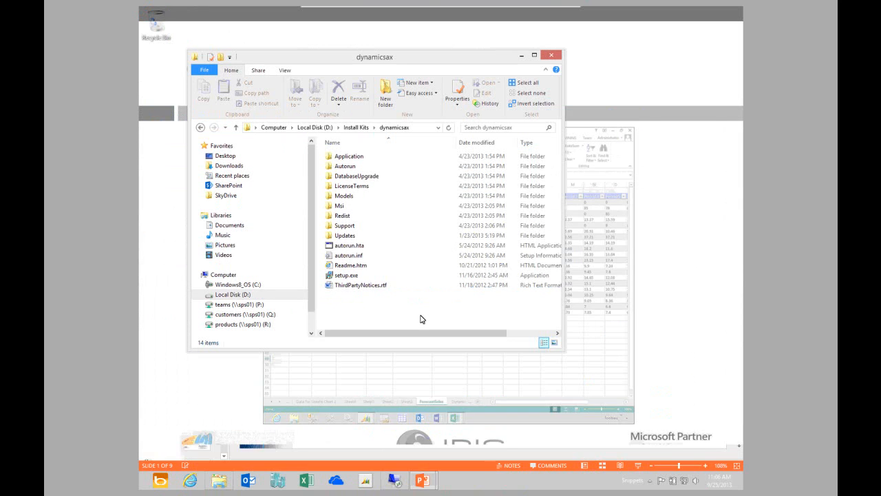
{"action": "double_click", "coordinate": [351, 277]}
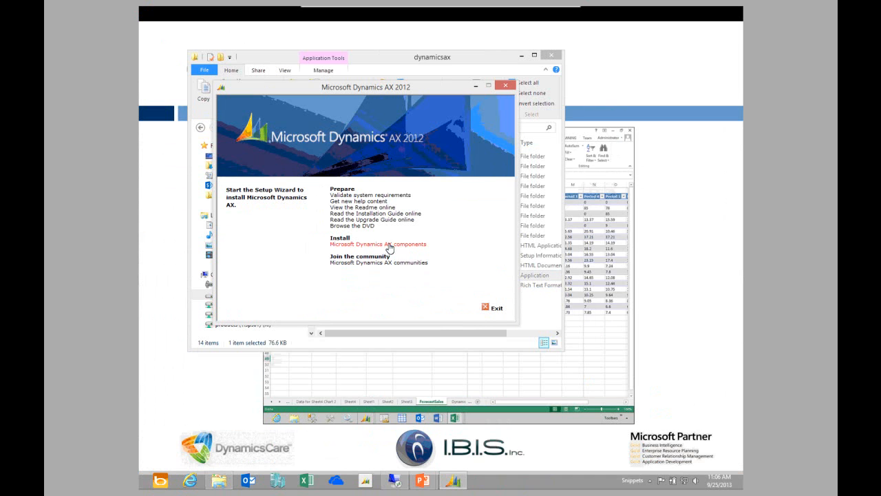
Start the Microsoft Dynamics AX components setup and view the description of the Office add-ins client component.
{"action": "left_click", "coordinate": [401, 245]}
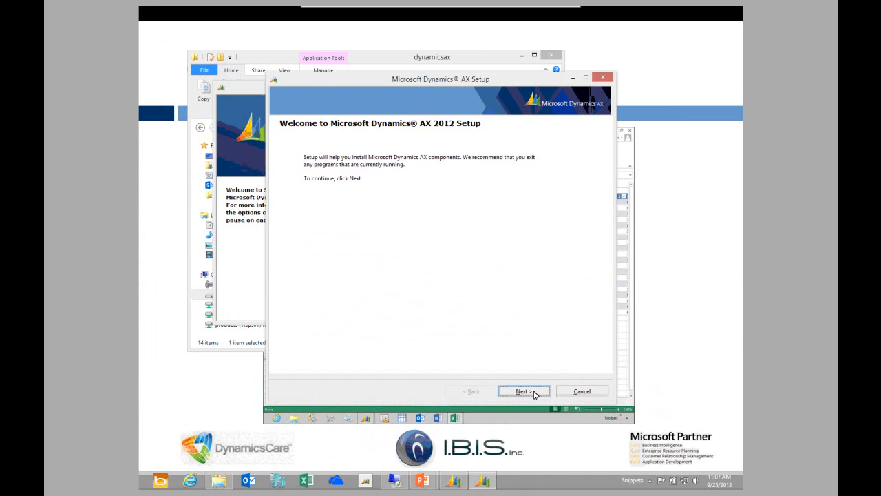
{"action": "left_click", "coordinate": [535, 392]}
{"action": "left_click", "coordinate": [535, 391]}
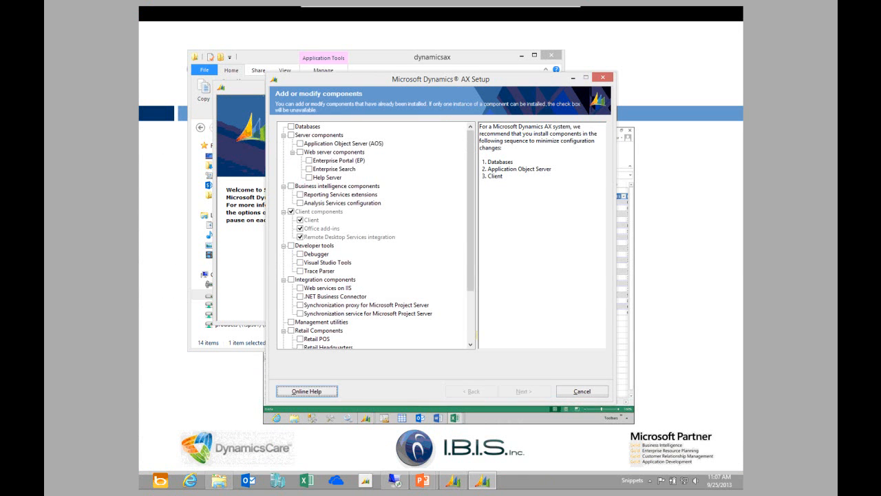
{"action": "left_click", "coordinate": [325, 230]}
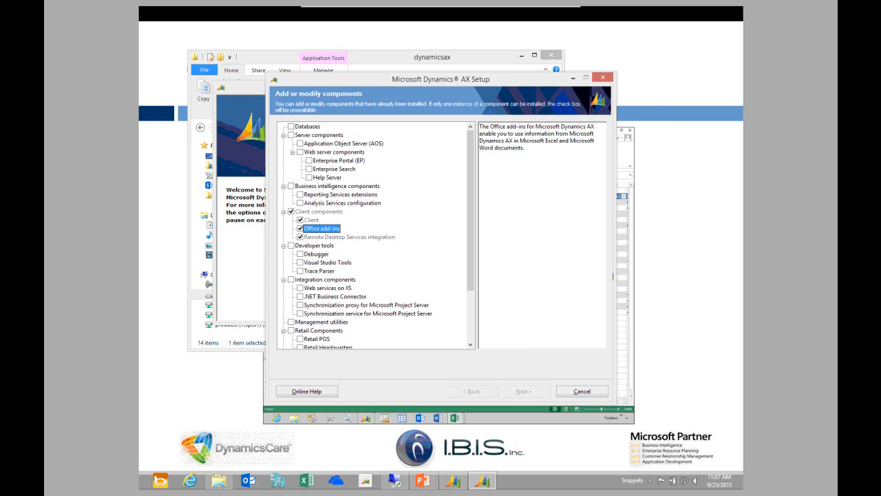
Cancel the component setup, exit the Dynamics AX installer and return to the blank workbook in the remote session.
{"action": "left_click", "coordinate": [581, 391]}
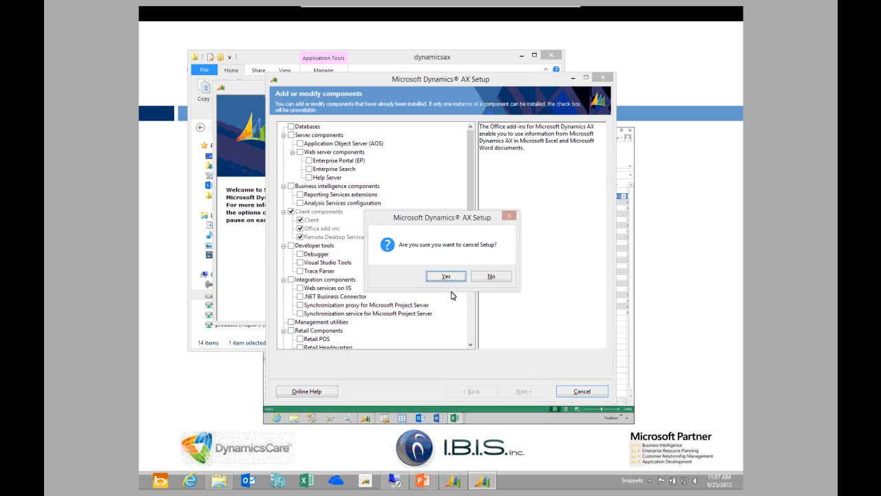
{"action": "left_click", "coordinate": [451, 277]}
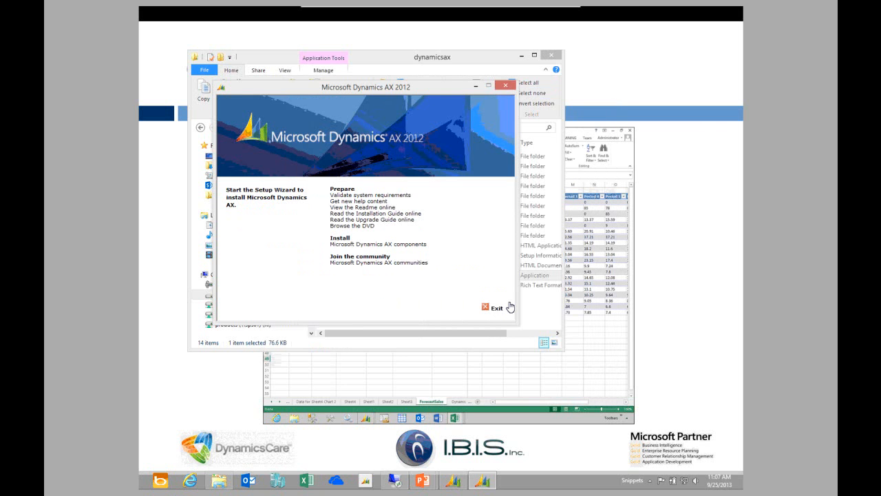
{"action": "left_click", "coordinate": [507, 309]}
{"action": "left_click", "coordinate": [558, 58]}
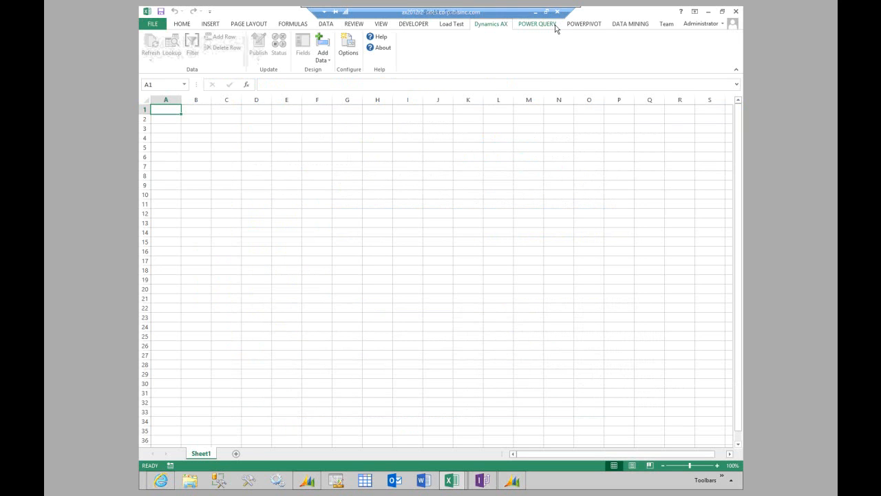
Switch to Microsoft Dynamics AX and change the company to Contoso Entertainment System USA (USMF).
{"action": "left_click", "coordinate": [324, 480]}
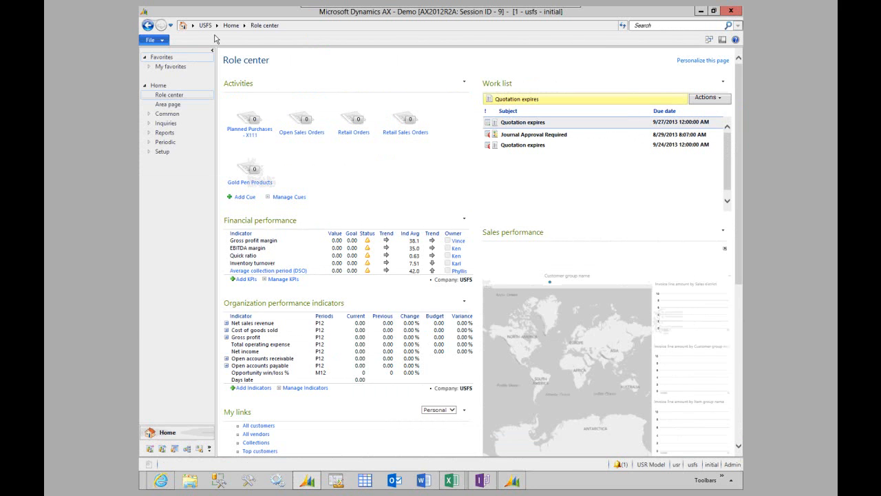
{"action": "left_click", "coordinate": [194, 25]}
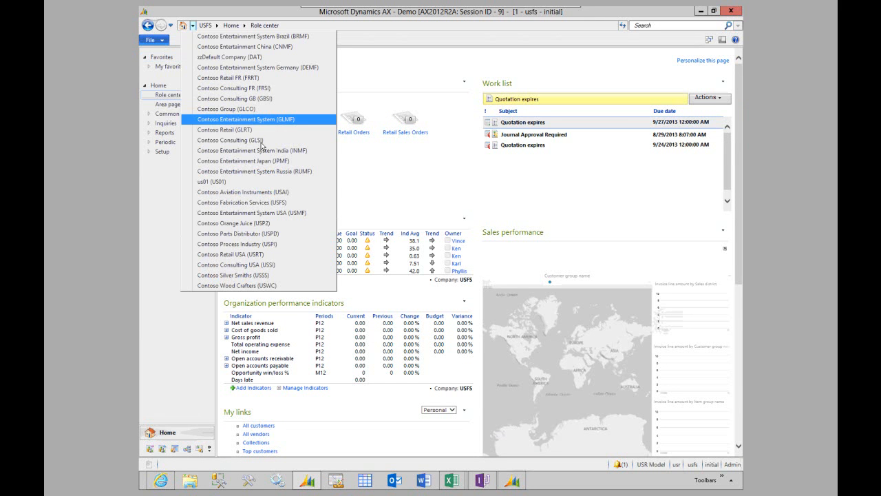
{"action": "left_click", "coordinate": [287, 213]}
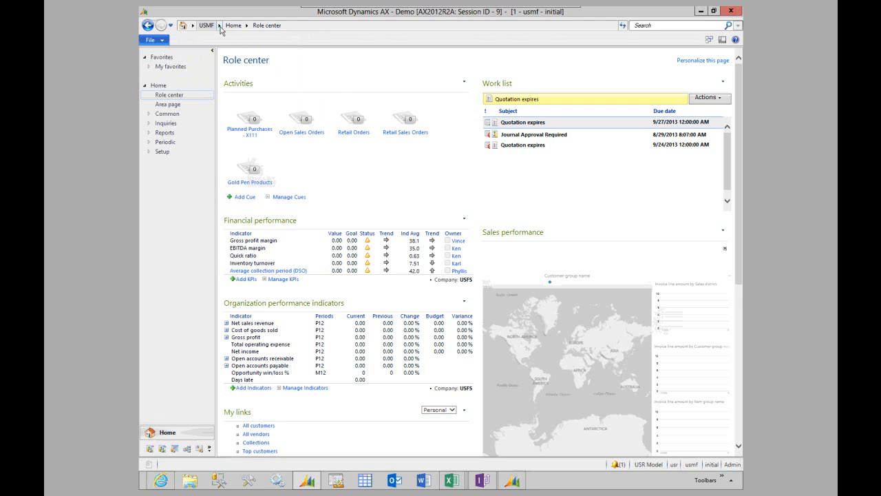
Go to the Accounts receivable area page and open the Customer groups setup form.
{"action": "left_click", "coordinate": [220, 26]}
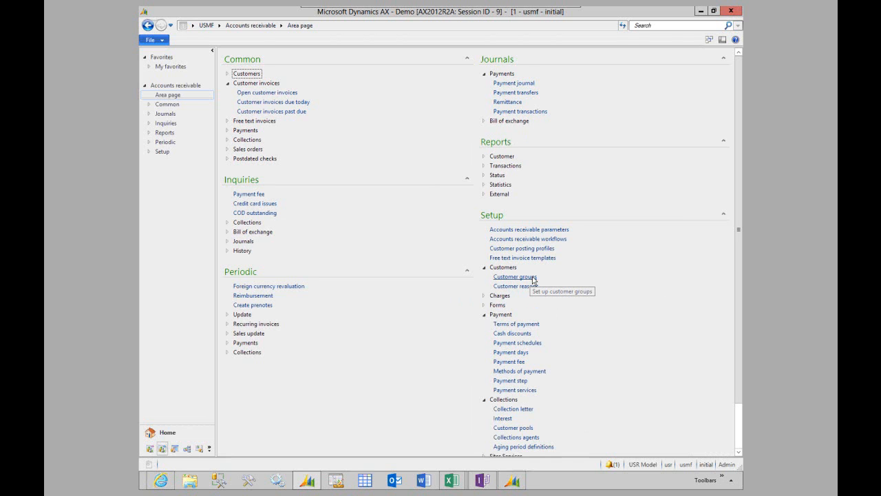
{"action": "left_click", "coordinate": [532, 278]}
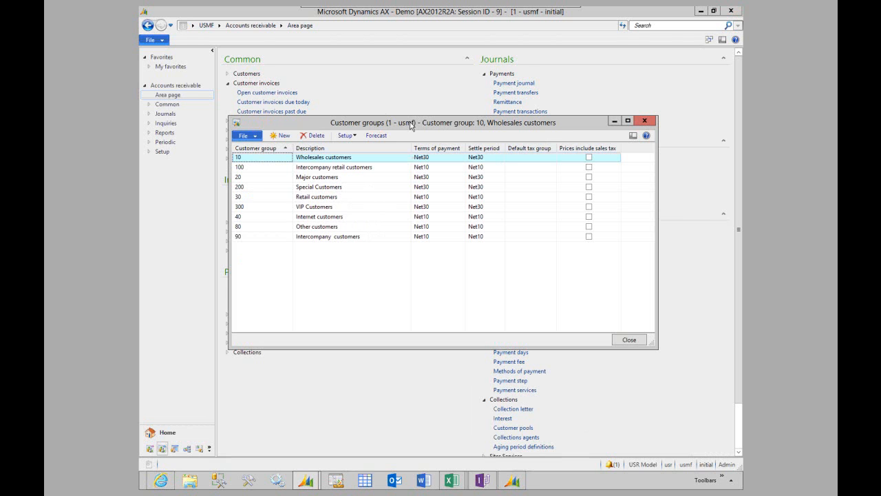
{"action": "left_click_drag", "start_coordinate": [402, 126], "coordinate": [411, 120]}
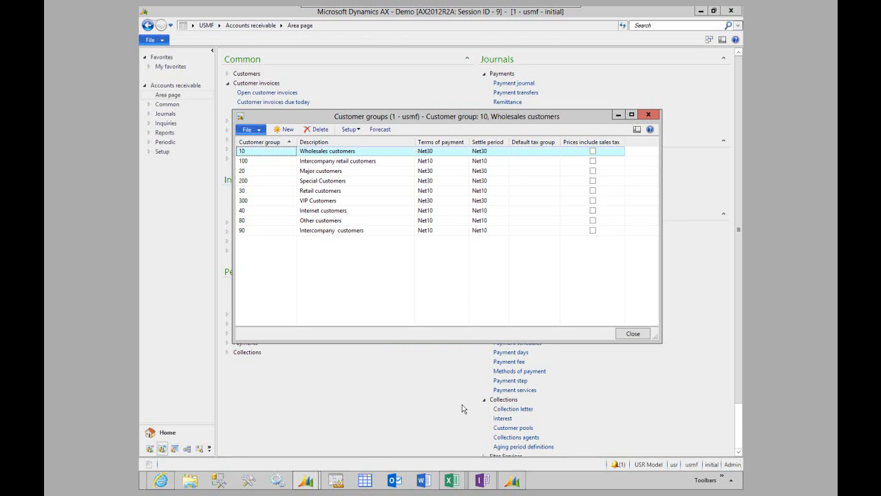
Switch to the Book1 workbook in Excel and open the Dynamics AX table selection with Add Tables.
{"action": "left_click", "coordinate": [451, 482]}
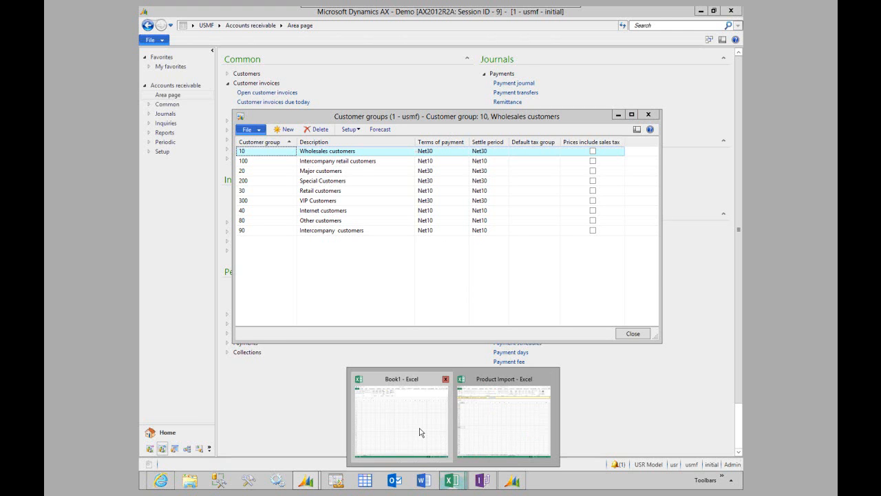
{"action": "left_click", "coordinate": [421, 433]}
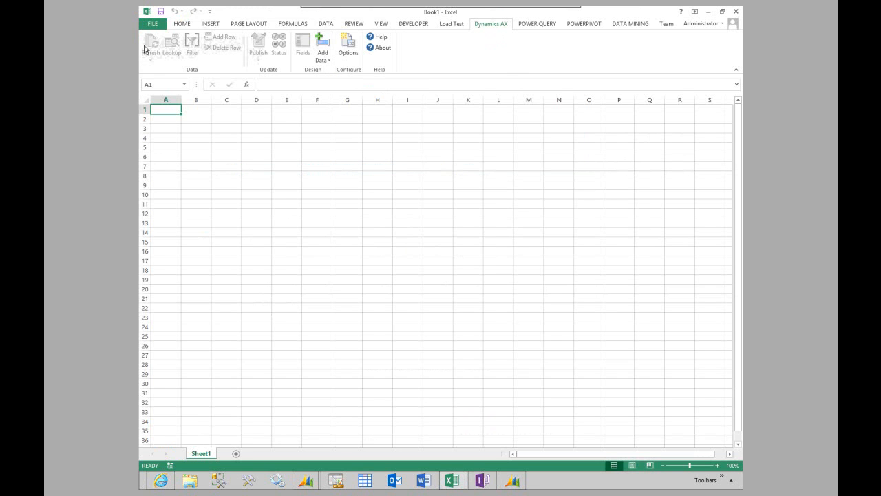
{"action": "left_click", "coordinate": [330, 61]}
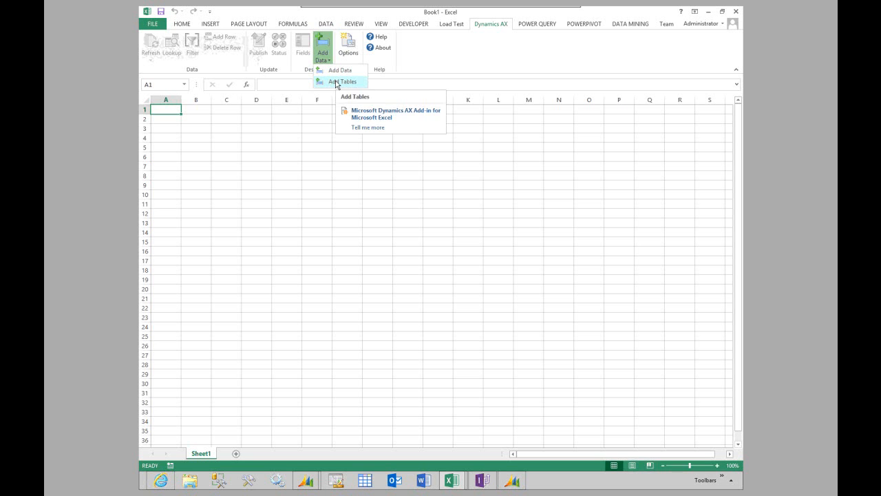
{"action": "left_click", "coordinate": [337, 82]}
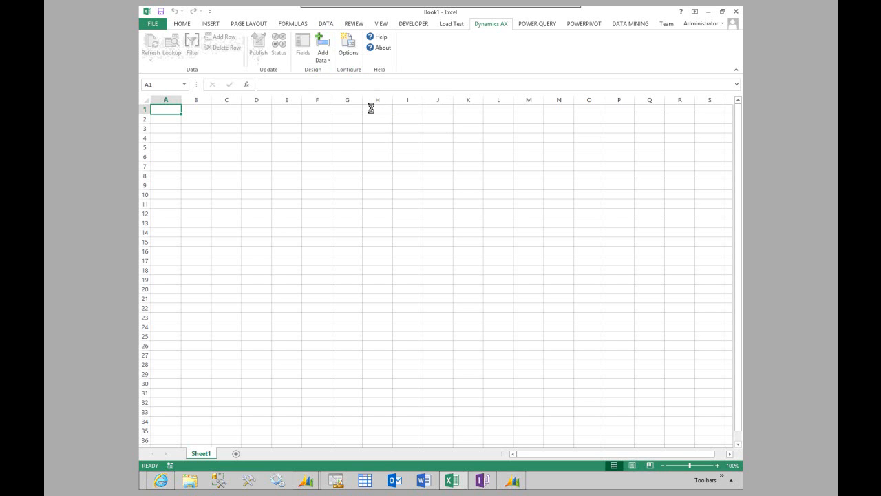
{"action": "mouse_move", "coordinate": [496, 90]}
{"action": "left_mouse_down"}
{"action": "mouse_move", "coordinate": [496, 144]}
{"action": "mouse_move", "coordinate": [496, 86]}
{"action": "left_mouse_up"}
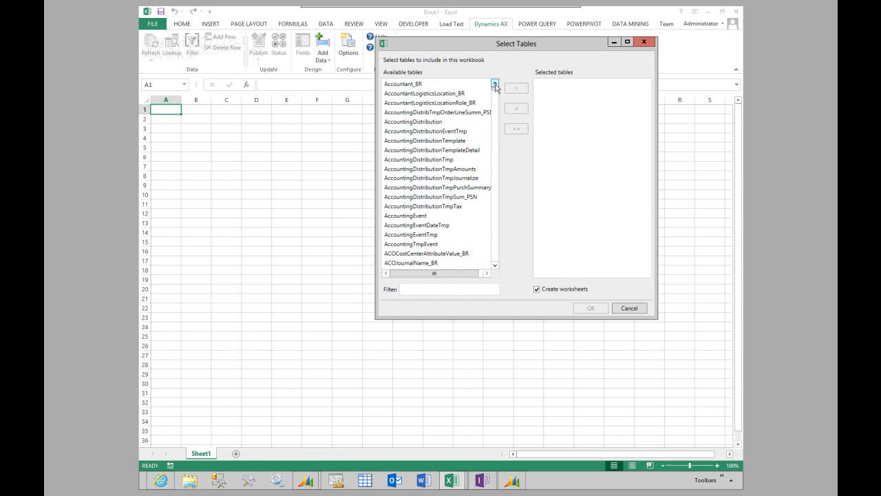
{"action": "left_click", "coordinate": [452, 113]}
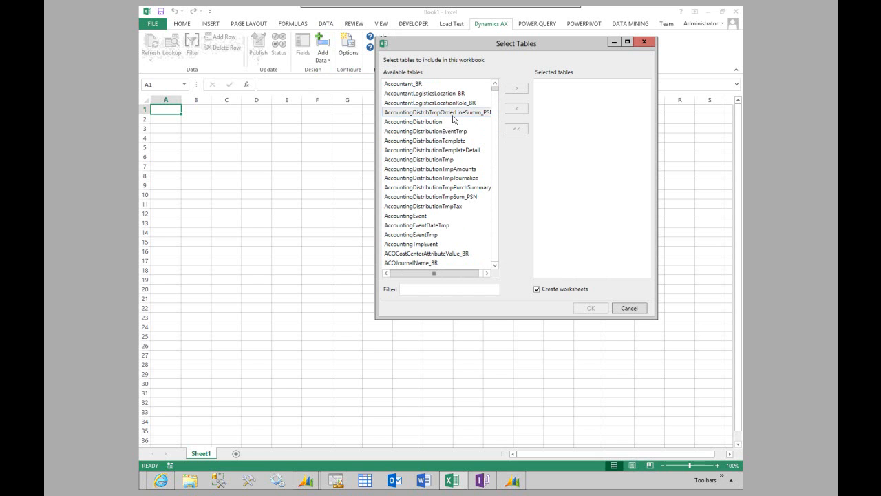
Filter the available tables by "custgroup" and select the CustGroup table.
{"action": "left_click", "coordinate": [437, 288]}
{"action": "type", "text": "cust"}
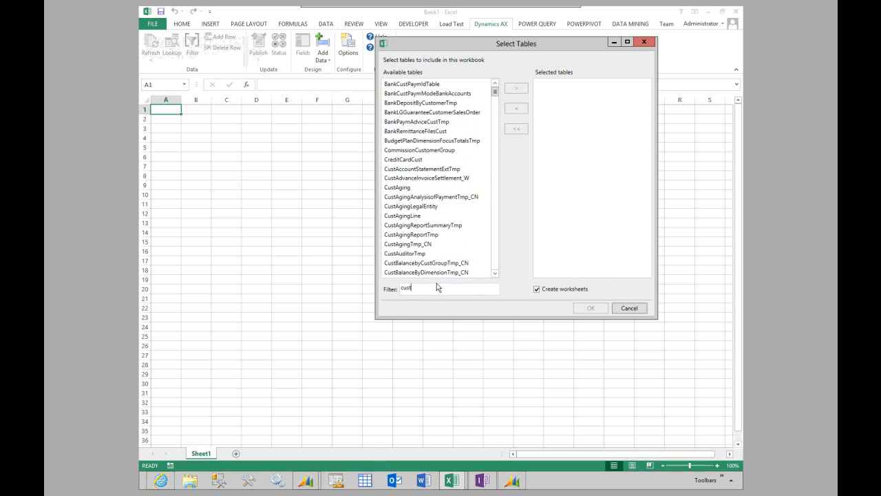
{"action": "type", "text": "group"}
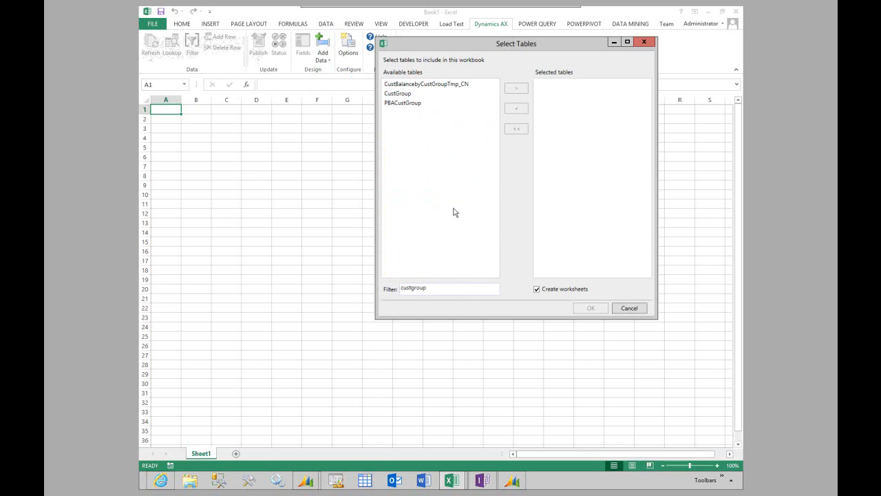
{"action": "left_click", "coordinate": [402, 95]}
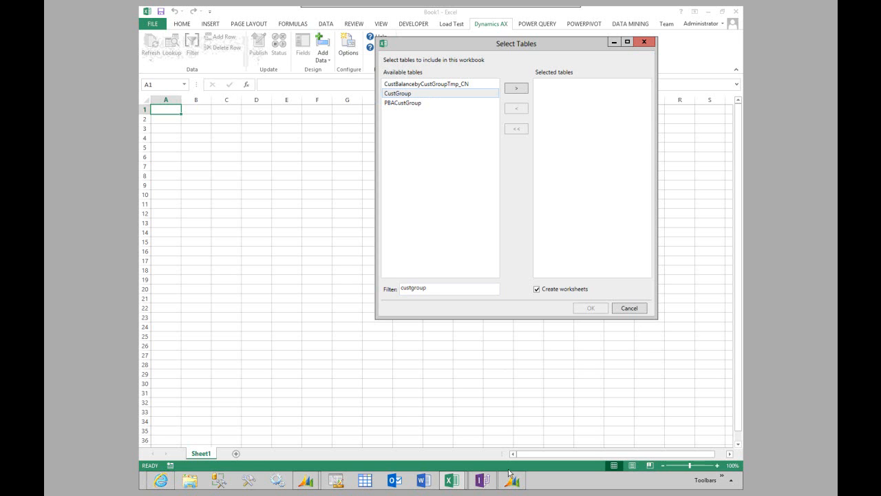
In the Dynamics AX Customer groups form, open personalization from a Description field, examine its query for the source table, and close it.
{"action": "mouse_move", "coordinate": [307, 481]}
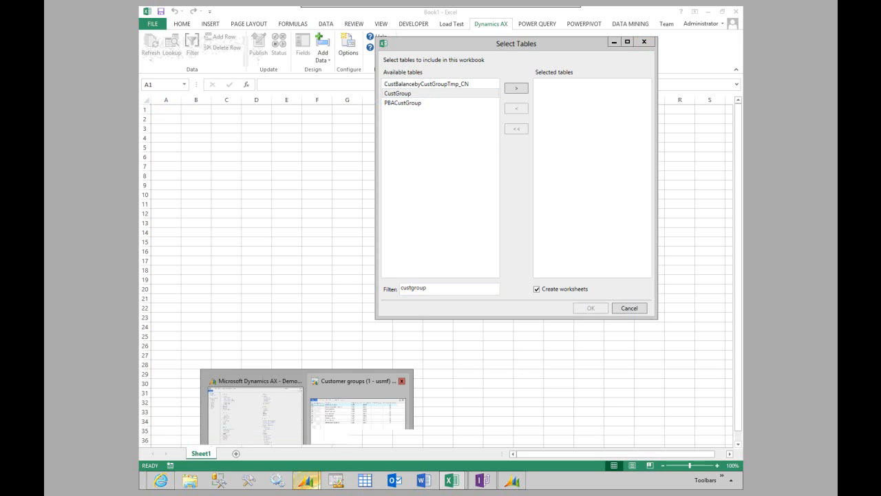
{"action": "left_click", "coordinate": [356, 421]}
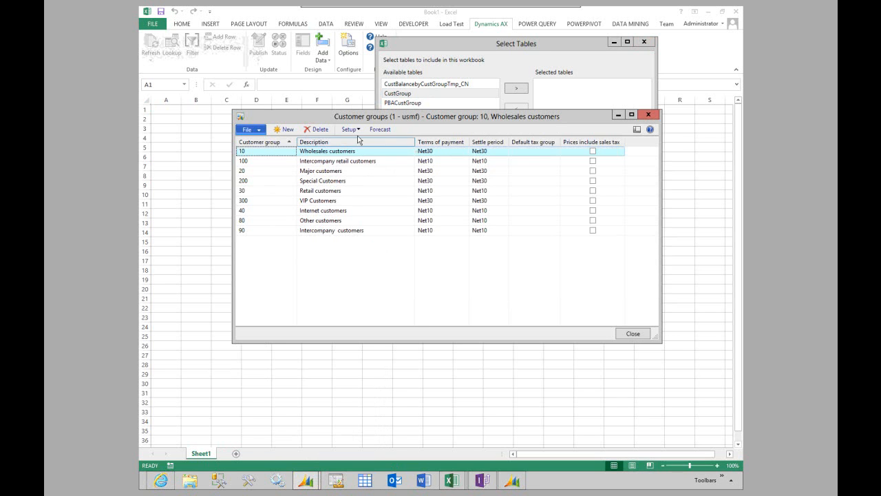
{"action": "left_click", "coordinate": [321, 161]}
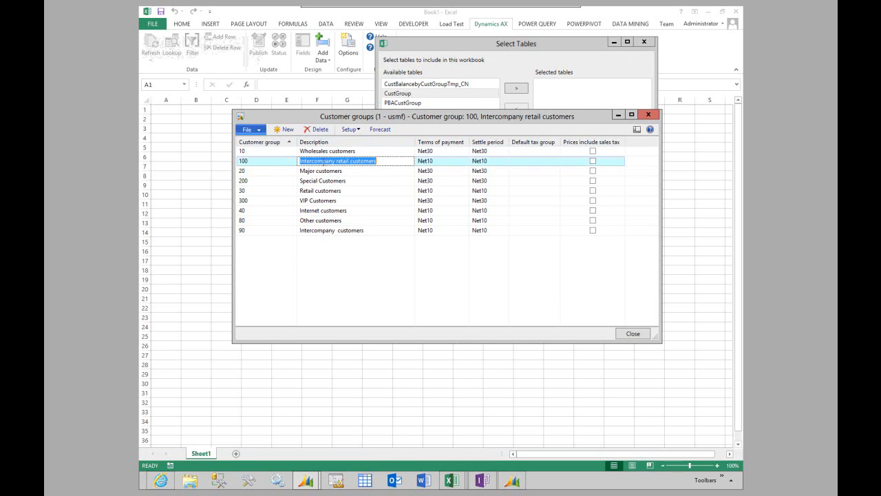
{"action": "right_click", "coordinate": [318, 164]}
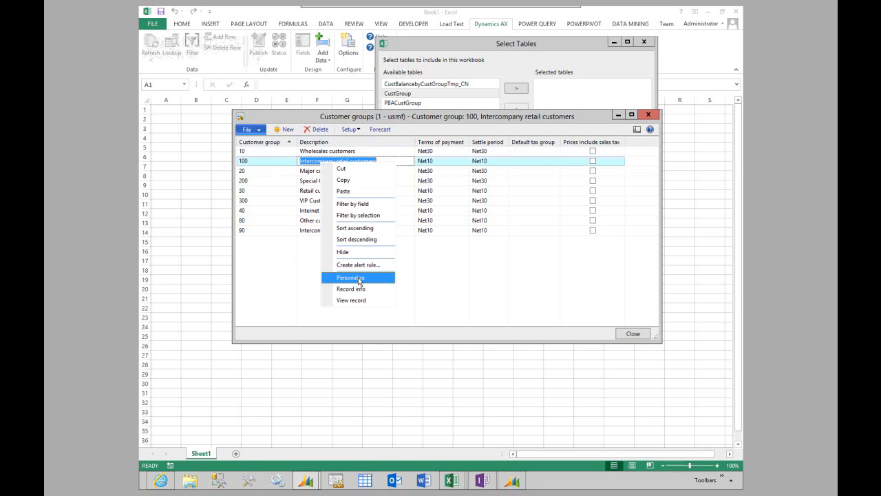
{"action": "left_click", "coordinate": [355, 277]}
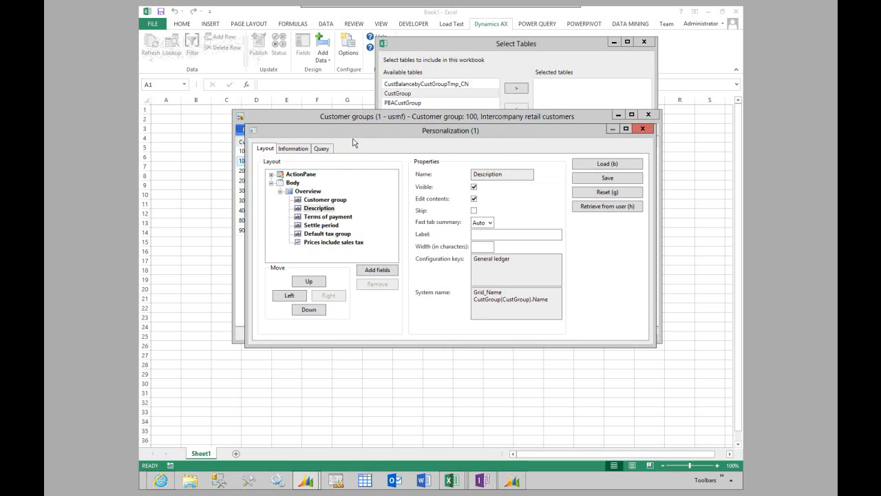
{"action": "left_click", "coordinate": [322, 149]}
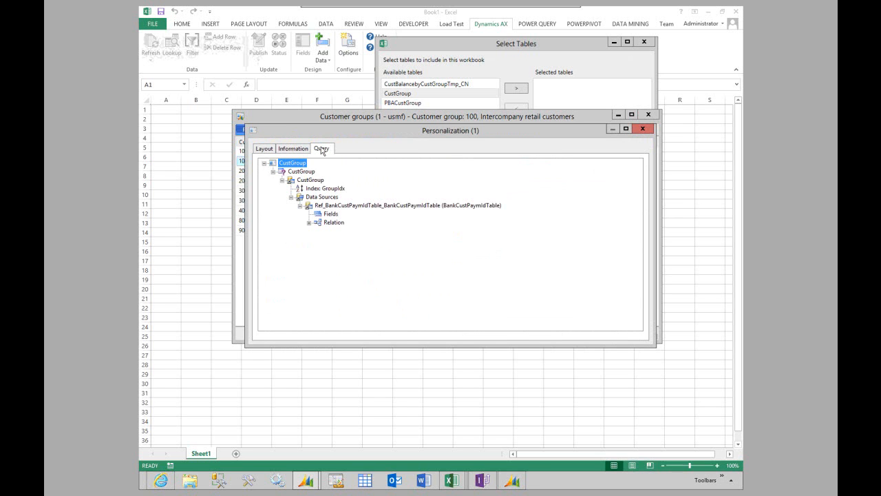
{"action": "left_click", "coordinate": [310, 180]}
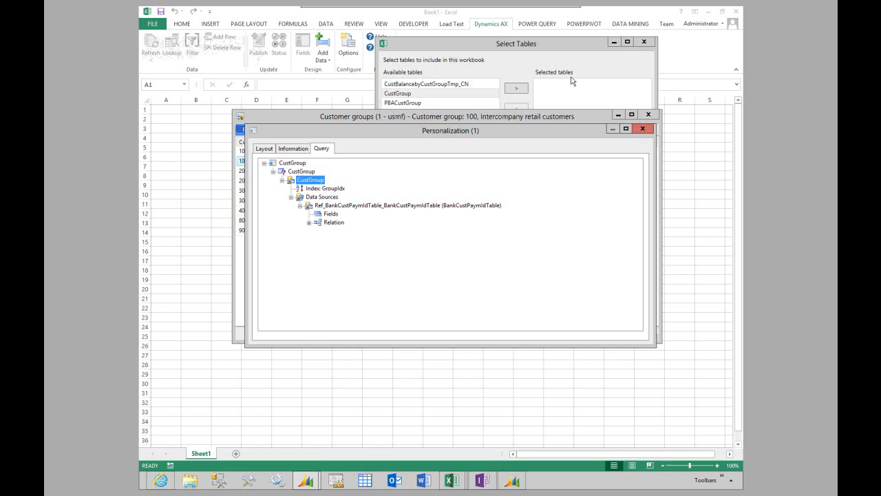
{"action": "left_click", "coordinate": [650, 130]}
Return to Excel's Select Tables dialog and add CustGroup to the selected tables.
{"action": "left_click", "coordinate": [564, 45]}
{"action": "left_click_drag", "start_coordinate": [446, 50], "coordinate": [448, 63]}
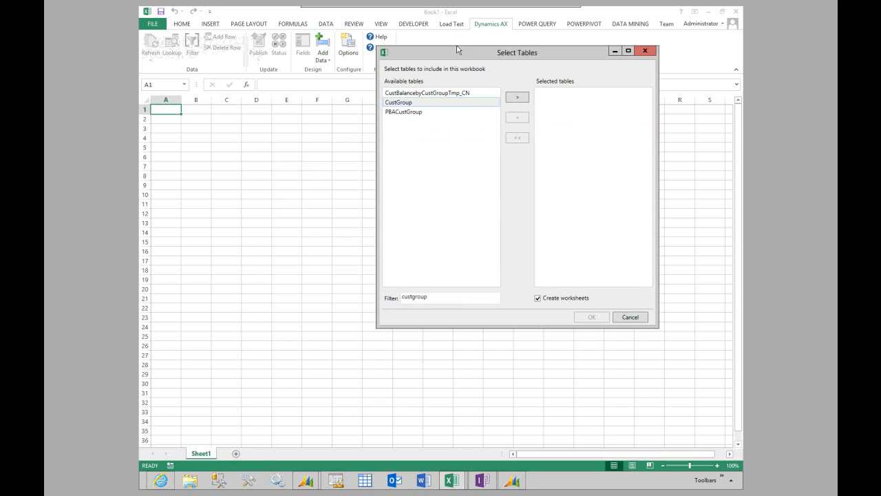
{"action": "left_click", "coordinate": [525, 97]}
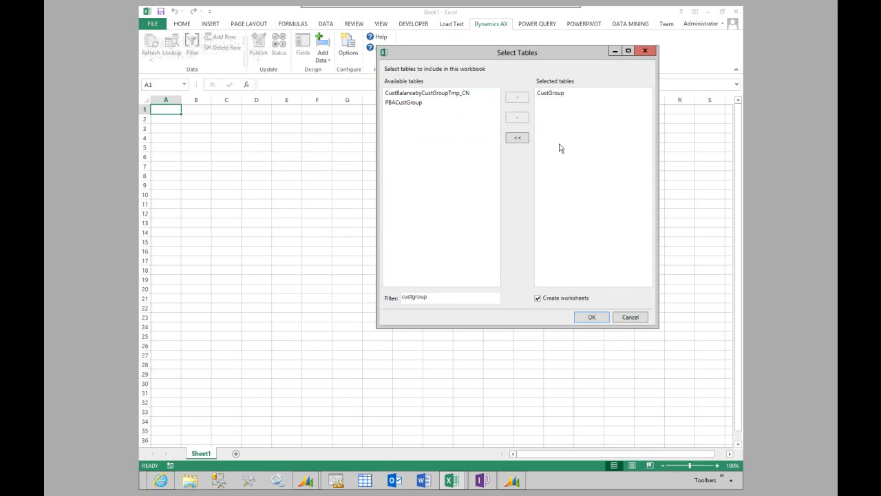
Filter the available tables by "vendg" and select the VendGroup table without adding it to the selected tables.
{"action": "double_click", "coordinate": [423, 297]}
{"action": "type", "text": "vend"}
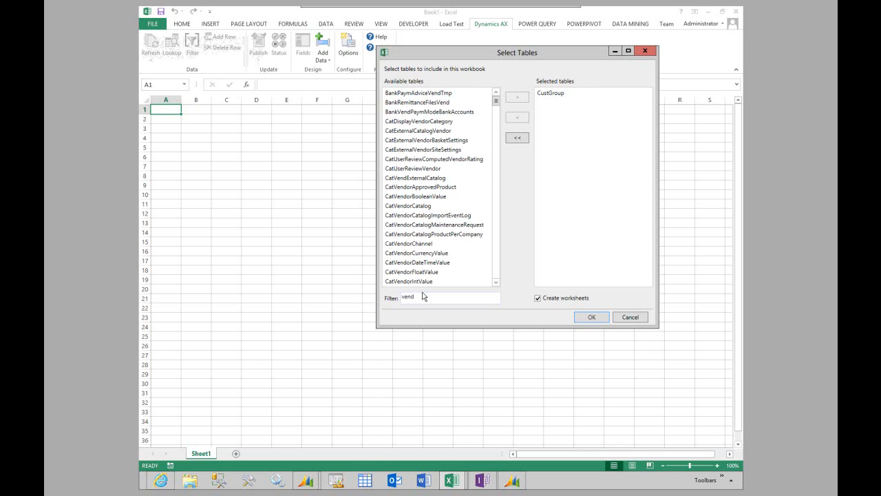
{"action": "type", "text": "g"}
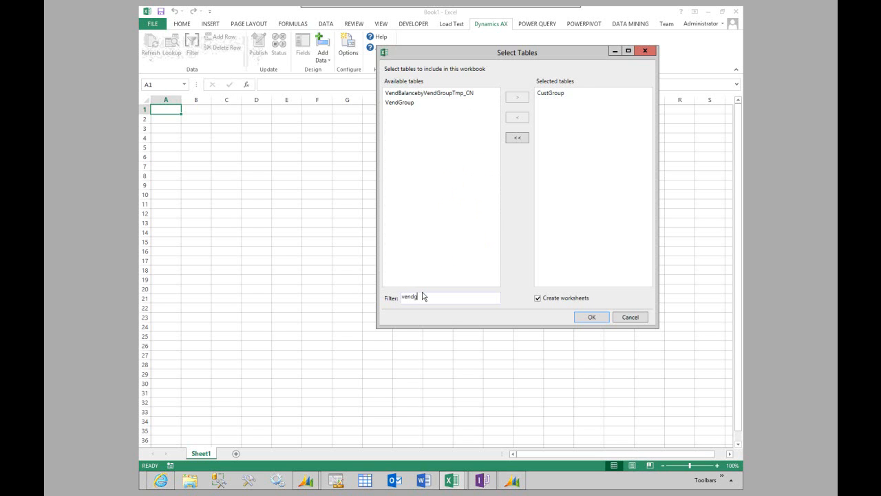
{"action": "left_click", "coordinate": [414, 103]}
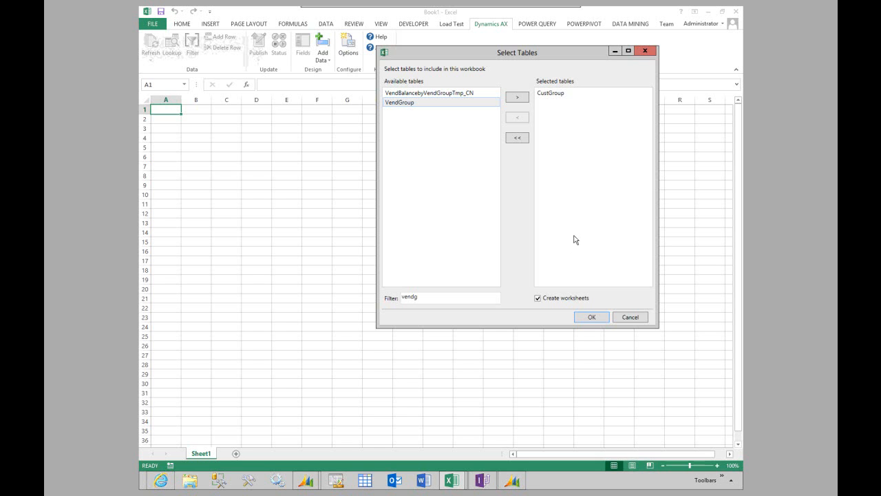
Create the worksheet for the selected CustGroup table and add the Description field in cell C2 beside Customer group.
{"action": "left_click", "coordinate": [593, 316]}
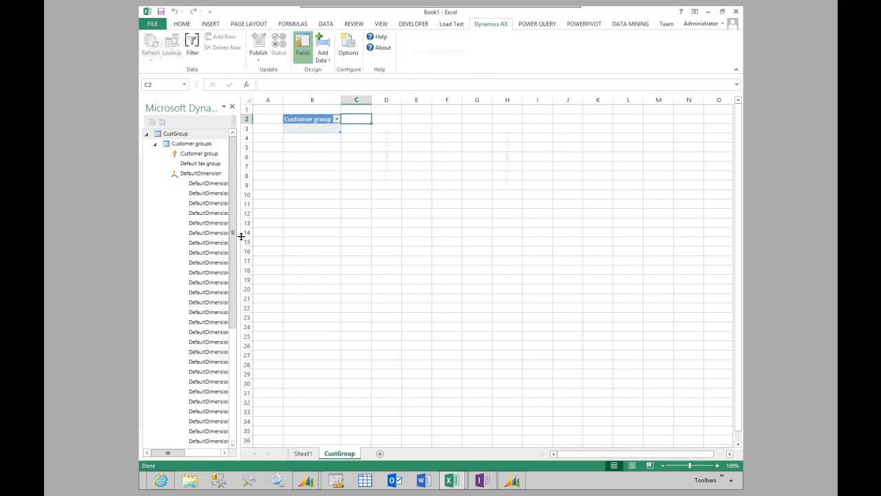
{"action": "left_click_drag", "start_coordinate": [237, 239], "coordinate": [291, 236]}
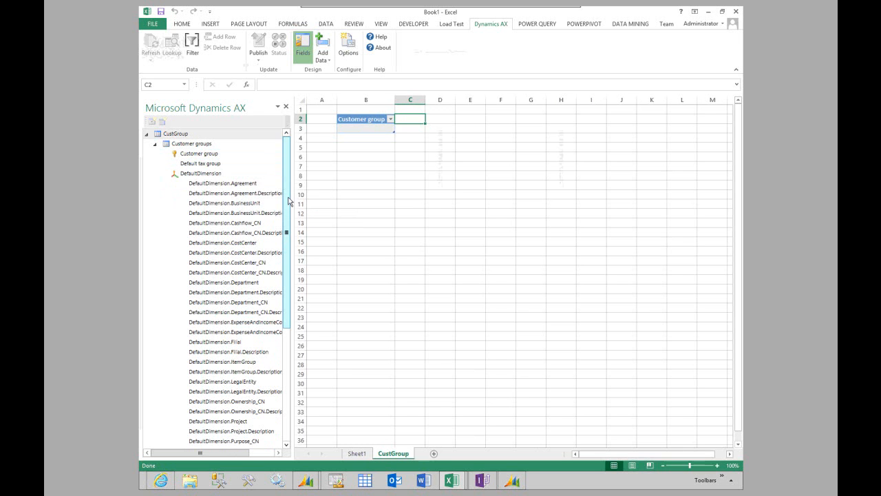
{"action": "scroll", "coordinate": [290, 316], "scroll_direction": "down", "scroll_amount": 6}
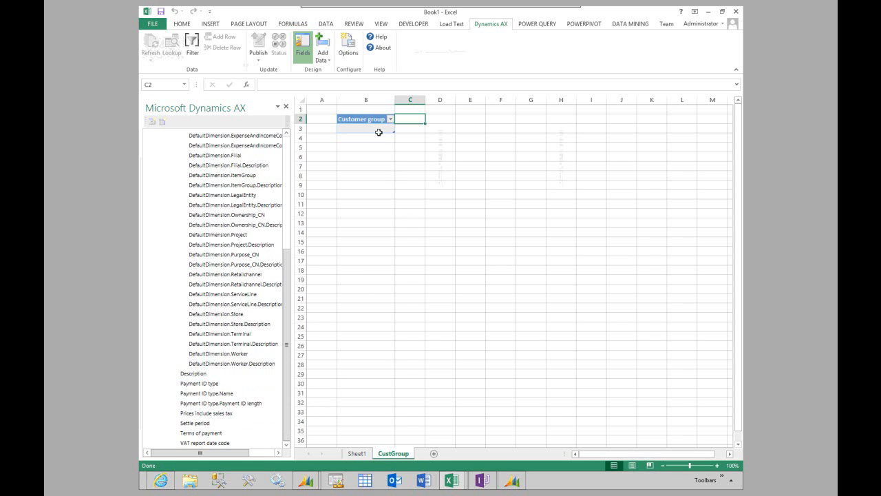
{"action": "left_click", "coordinate": [304, 48]}
{"action": "left_click", "coordinate": [531, 275]}
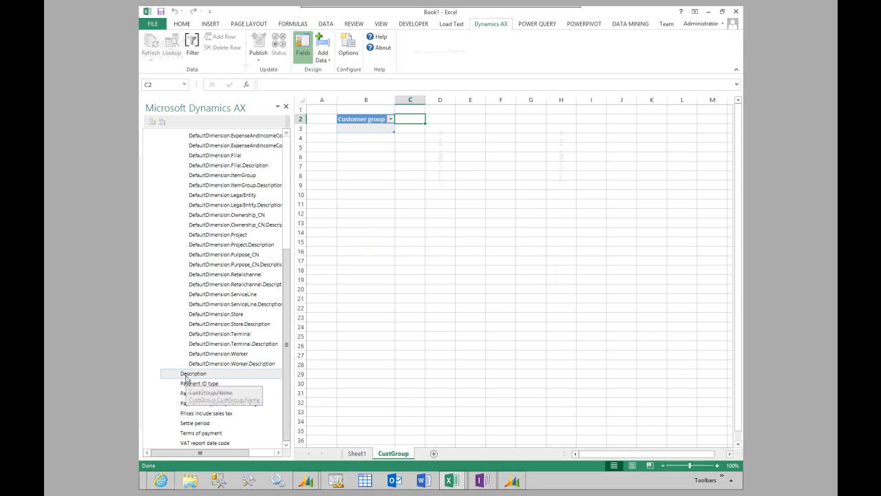
{"action": "left_click", "coordinate": [406, 121]}
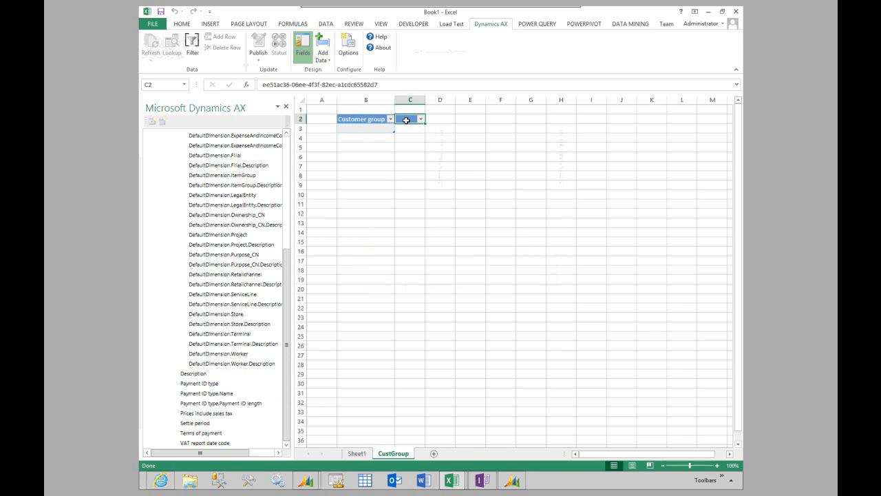
Leave field design mode and refresh the worksheet to load the customer groups from Dynamics AX.
{"action": "left_click", "coordinate": [301, 58]}
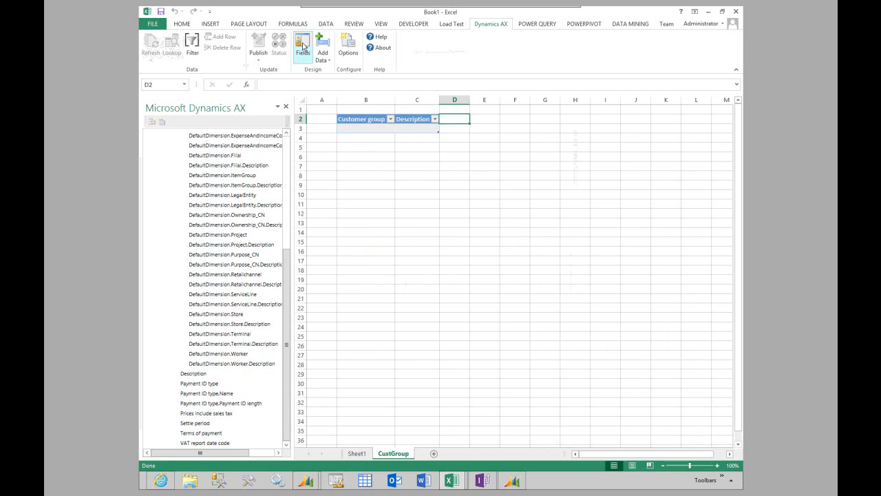
{"action": "left_click", "coordinate": [303, 47]}
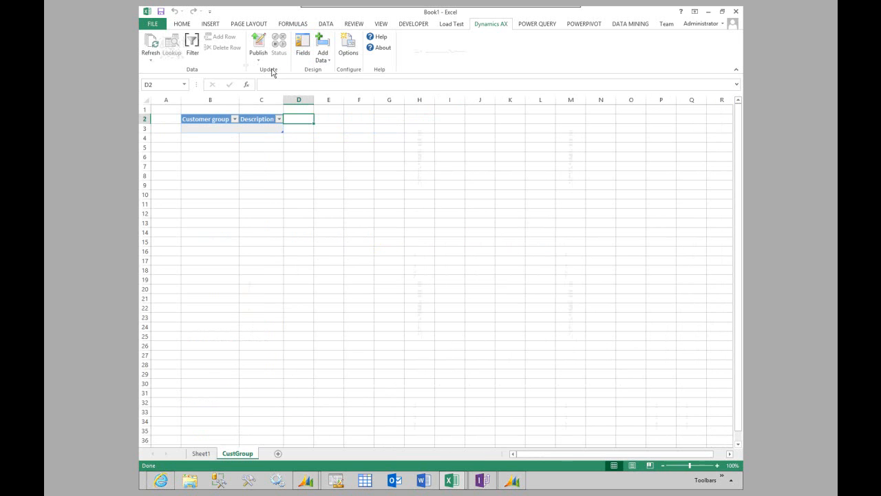
{"action": "left_click", "coordinate": [151, 47]}
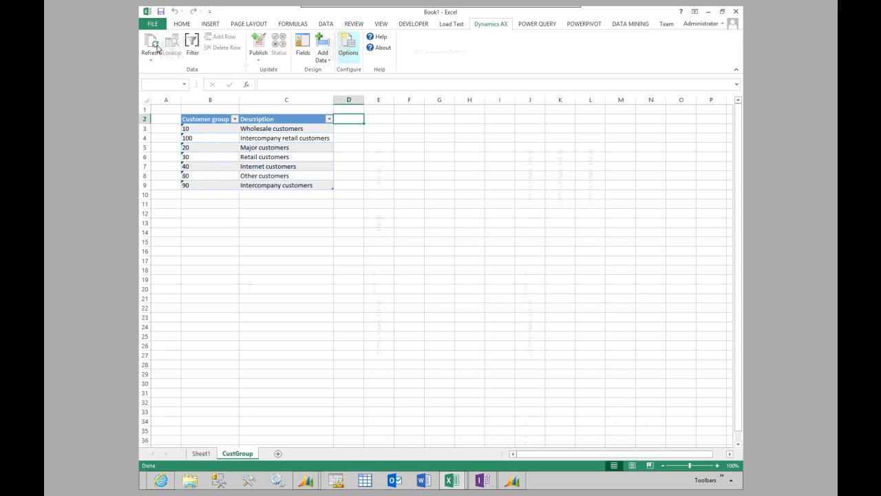
Reopen the field design and add Terms of payment, Settle period, Default tax group and Prices include sales tax as columns after Description.
{"action": "left_click", "coordinate": [302, 47]}
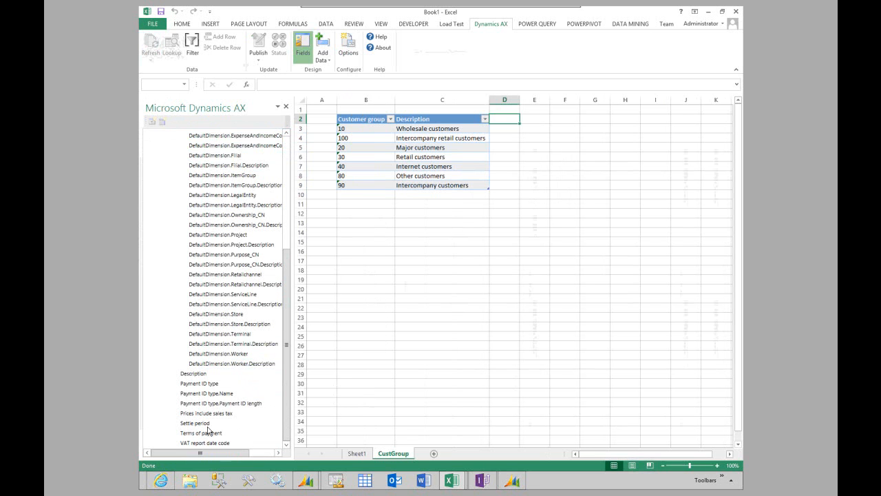
{"action": "left_click_drag", "start_coordinate": [511, 161], "coordinate": [502, 121]}
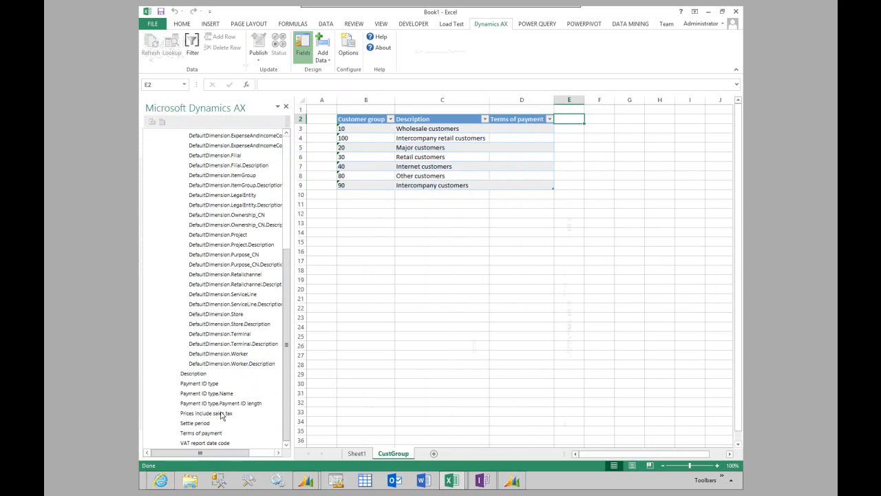
{"action": "left_click_drag", "start_coordinate": [198, 422], "coordinate": [569, 119]}
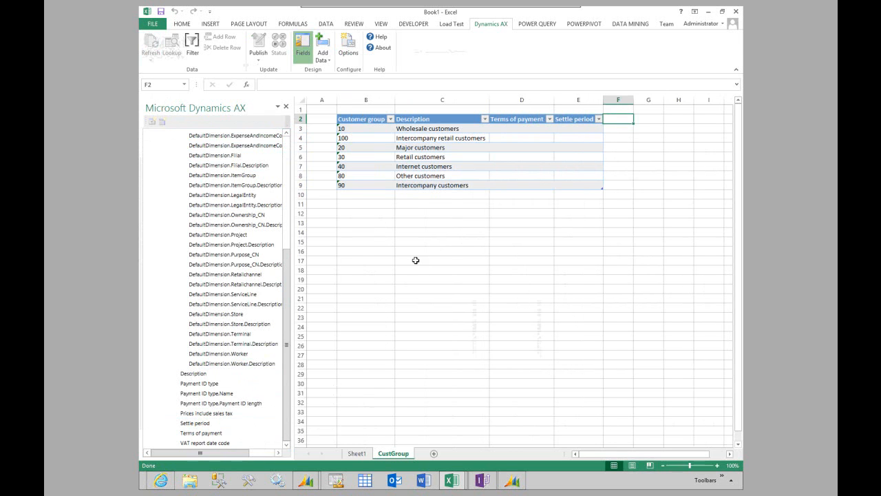
{"action": "left_click_drag", "start_coordinate": [287, 337], "coordinate": [290, 128]}
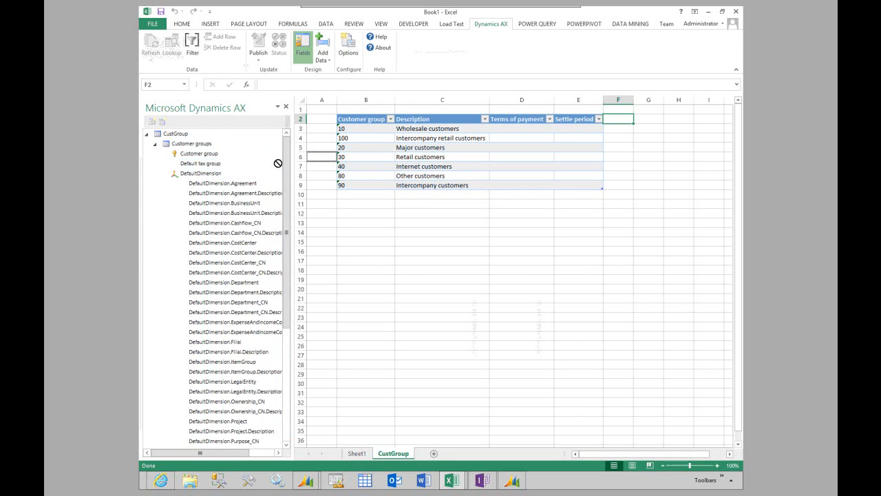
{"action": "left_click_drag", "start_coordinate": [622, 122], "coordinate": [622, 122]}
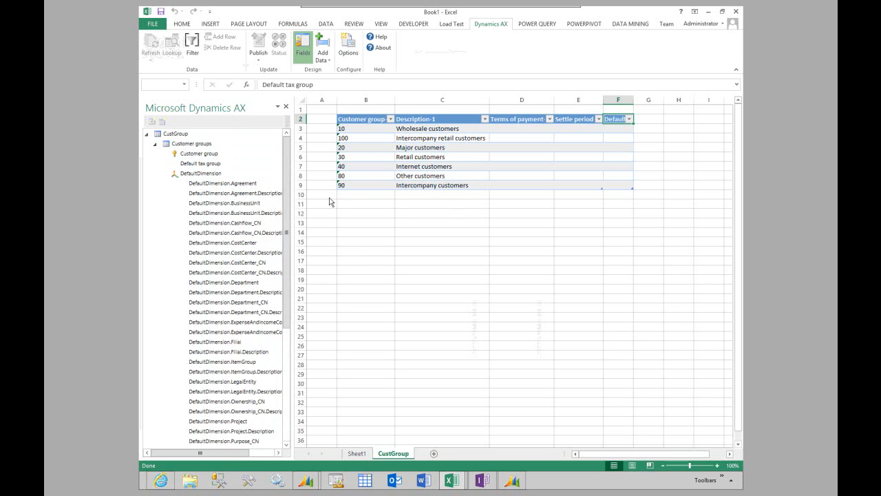
{"action": "left_click", "coordinate": [288, 335]}
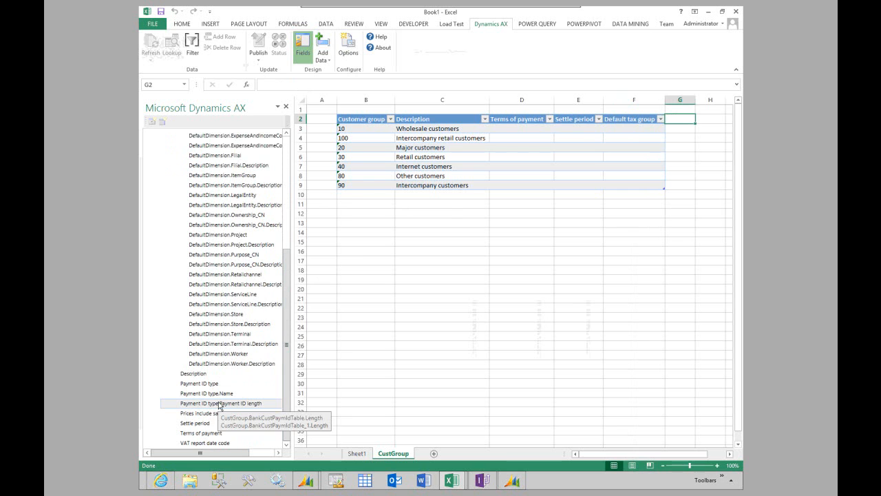
{"action": "left_click_drag", "start_coordinate": [217, 414], "coordinate": [682, 121]}
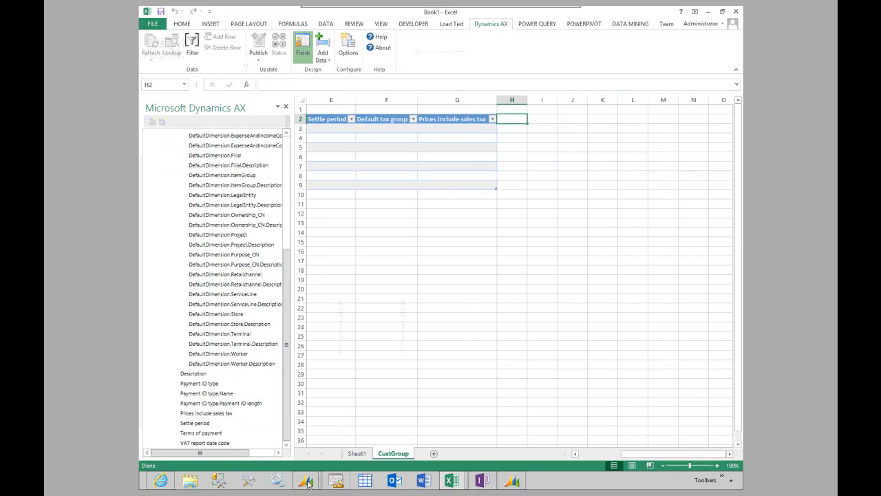
Check the columns of the Dynamics AX Customer groups form against the worksheet fields and close the form.
{"action": "mouse_move", "coordinate": [308, 484]}
{"action": "left_click", "coordinate": [381, 438]}
{"action": "left_click_drag", "start_coordinate": [428, 123], "coordinate": [472, 219]}
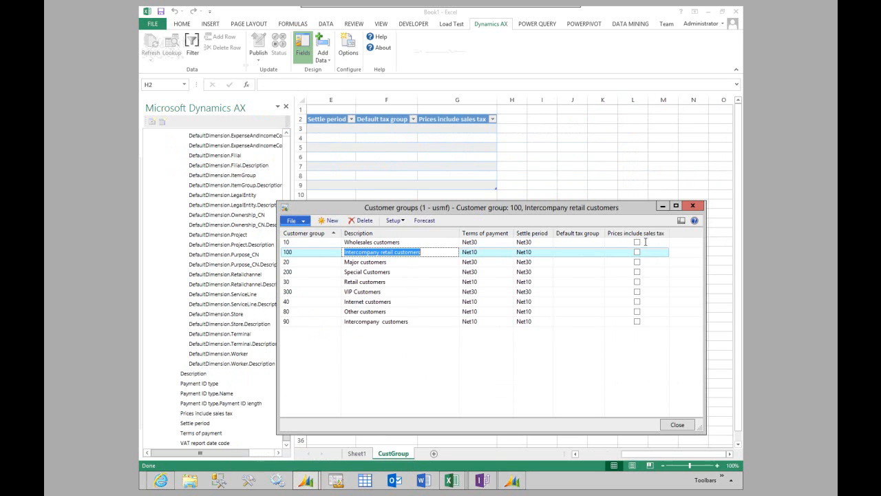
{"action": "left_click", "coordinate": [695, 206]}
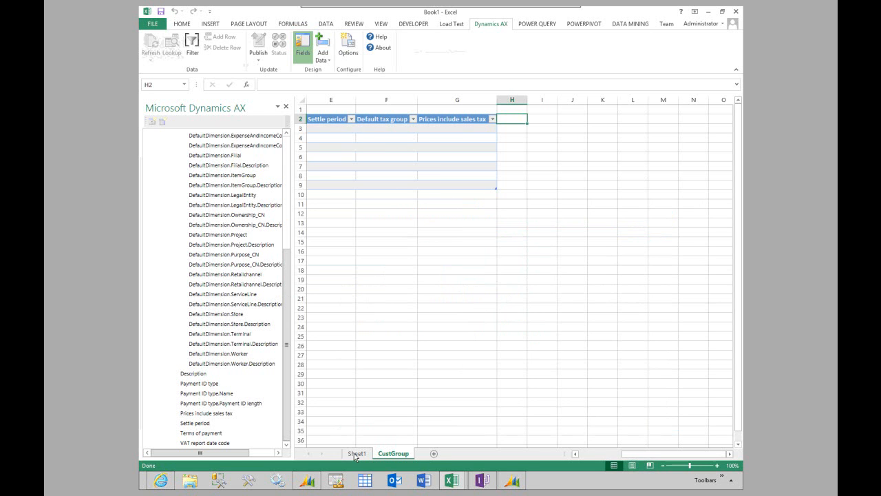
Finish the field design and refresh the CustGroup table to load data for the added columns.
{"action": "left_click", "coordinate": [298, 44]}
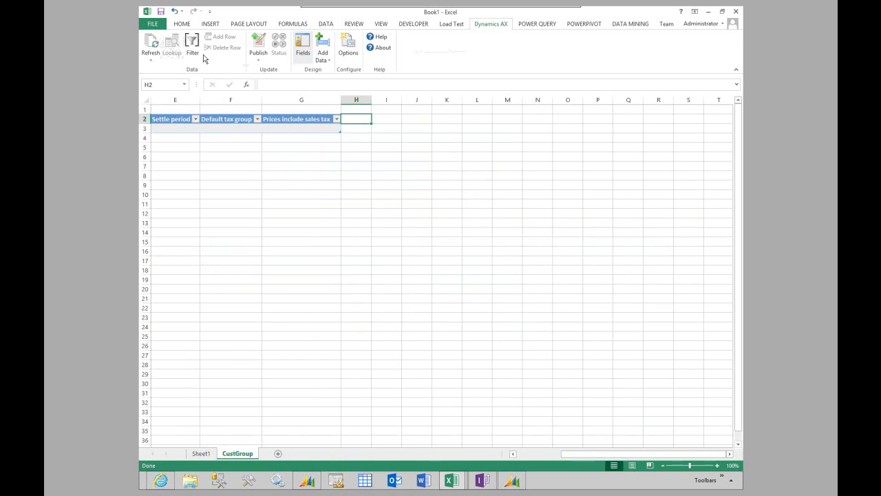
{"action": "left_click", "coordinate": [152, 49]}
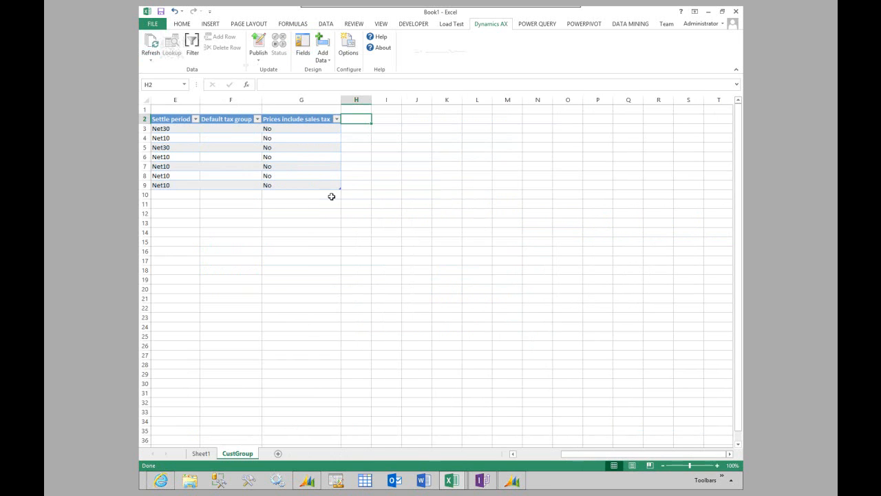
{"action": "left_click_drag", "start_coordinate": [524, 463], "coordinate": [467, 399]}
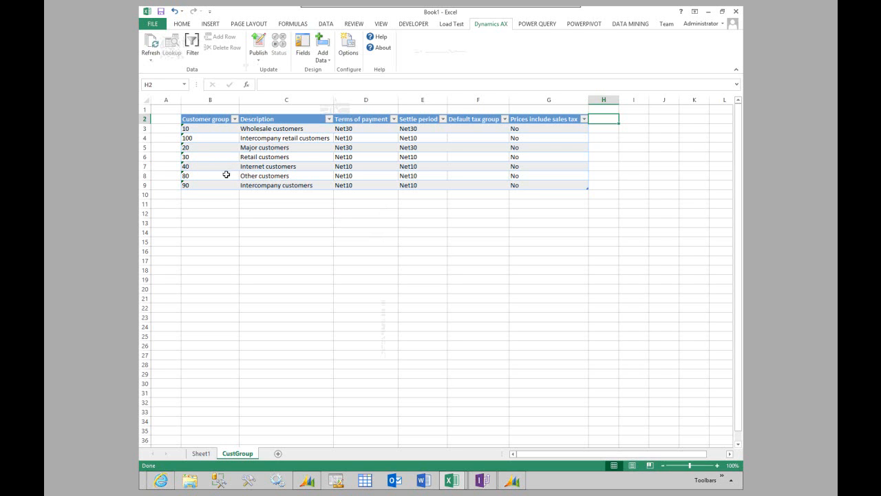
Change the add-in's legal entity to usmf - Contoso Entertainment System USA and refresh the customer group data.
{"action": "left_click", "coordinate": [351, 46]}
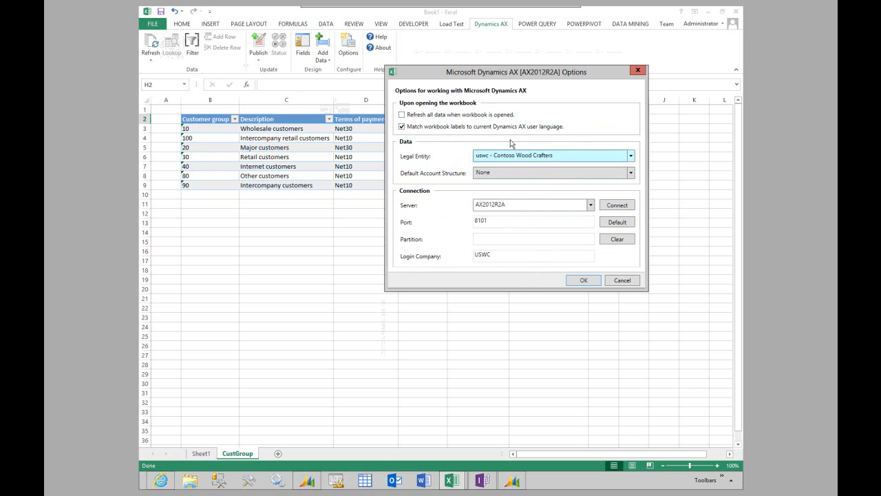
{"action": "left_click", "coordinate": [515, 157]}
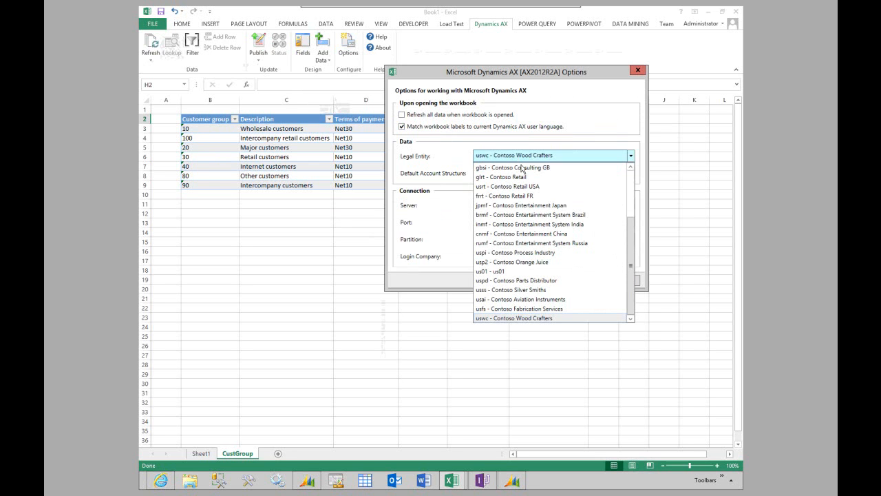
{"action": "scroll", "coordinate": [523, 207], "scroll_direction": "up", "scroll_amount": 3}
{"action": "left_click", "coordinate": [521, 205]}
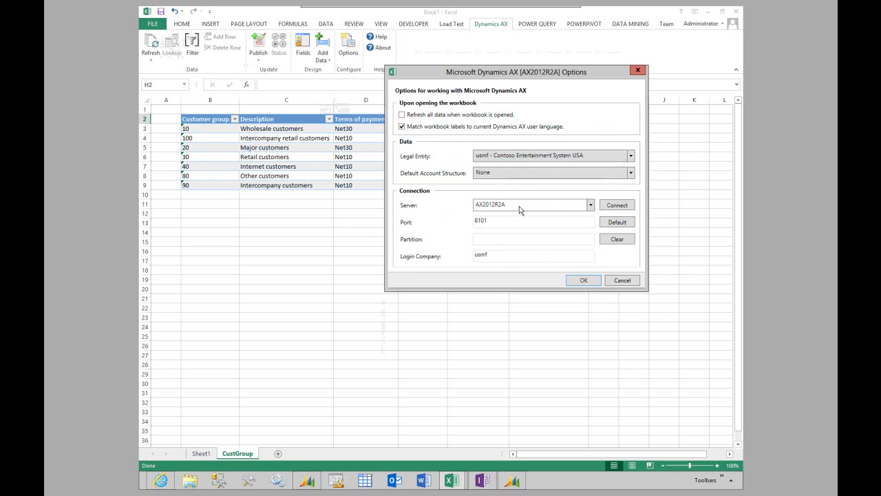
{"action": "left_click", "coordinate": [585, 281]}
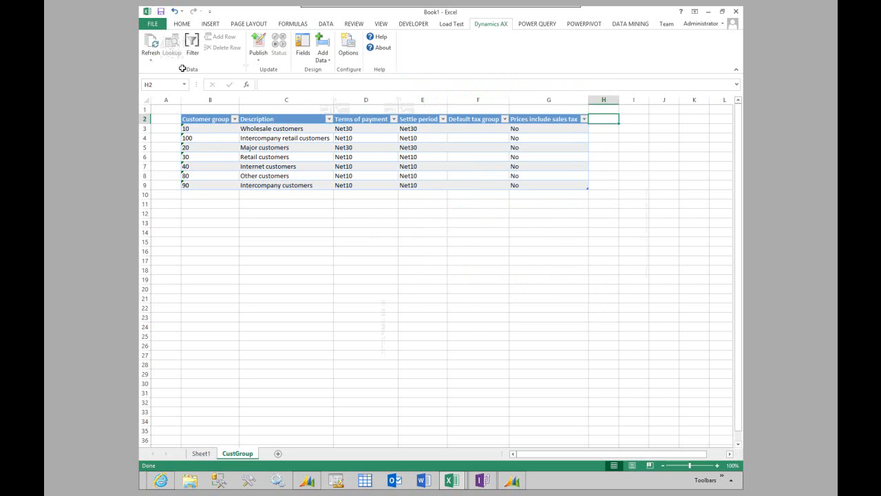
{"action": "left_click", "coordinate": [150, 44]}
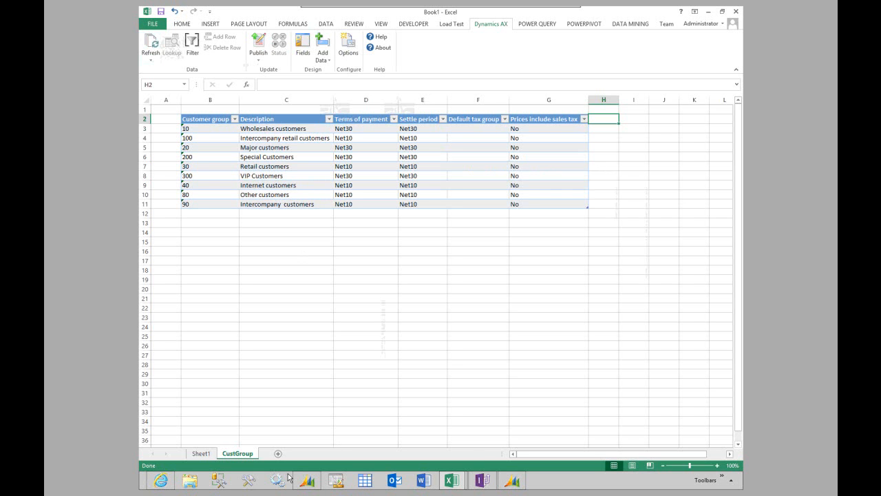
Open the Customer groups form in Dynamics AX, compare its records with the Excel table, and minimize the form.
{"action": "left_click", "coordinate": [310, 484]}
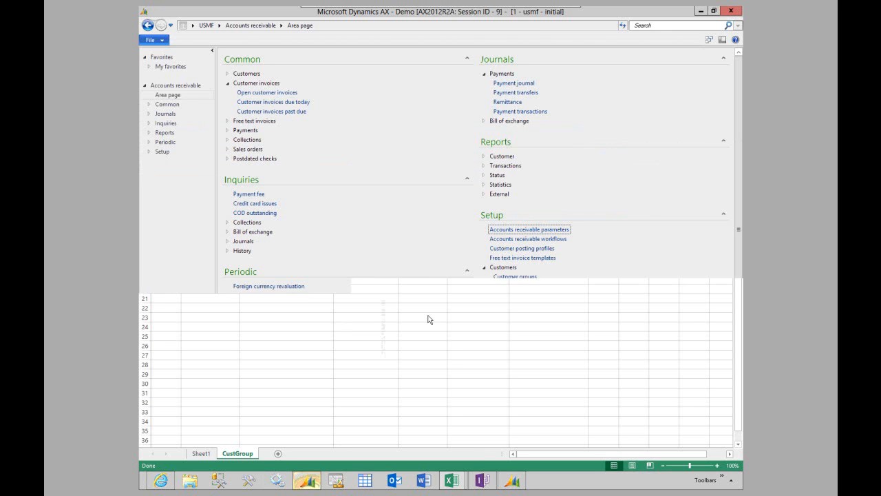
{"action": "left_click", "coordinate": [531, 282]}
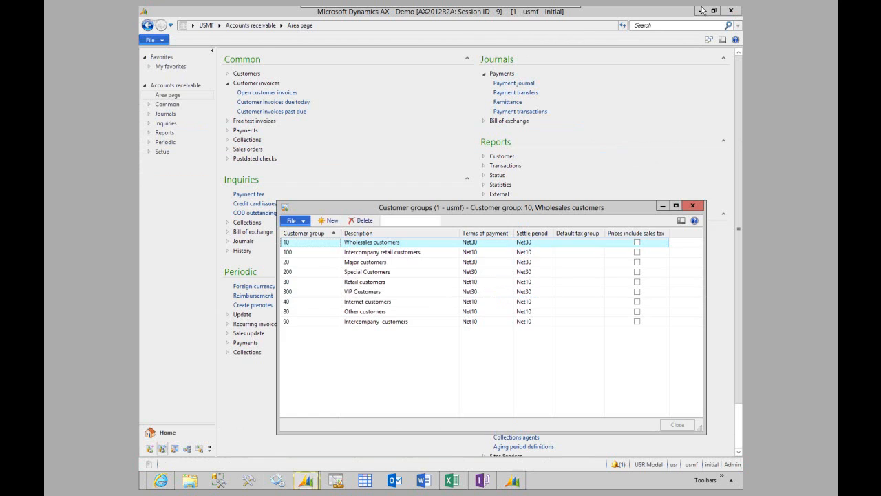
{"action": "left_click", "coordinate": [700, 11]}
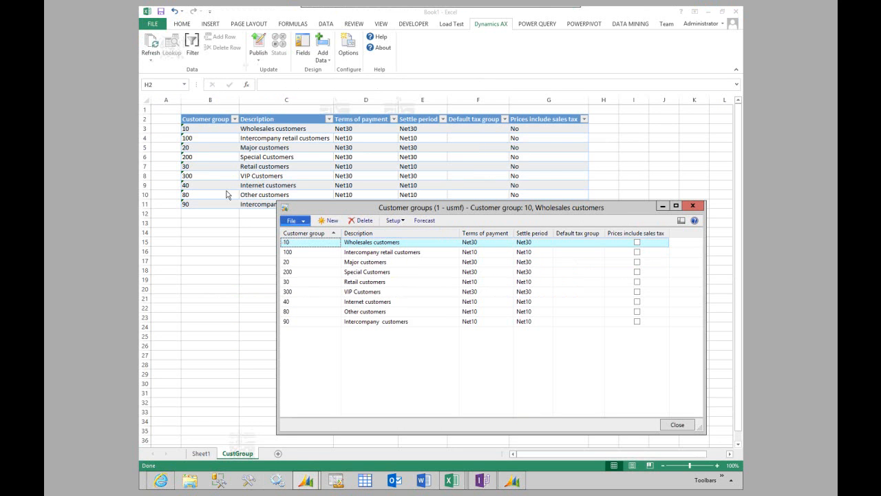
{"action": "left_click_drag", "start_coordinate": [357, 205], "coordinate": [358, 237]}
{"action": "left_click", "coordinate": [662, 229]}
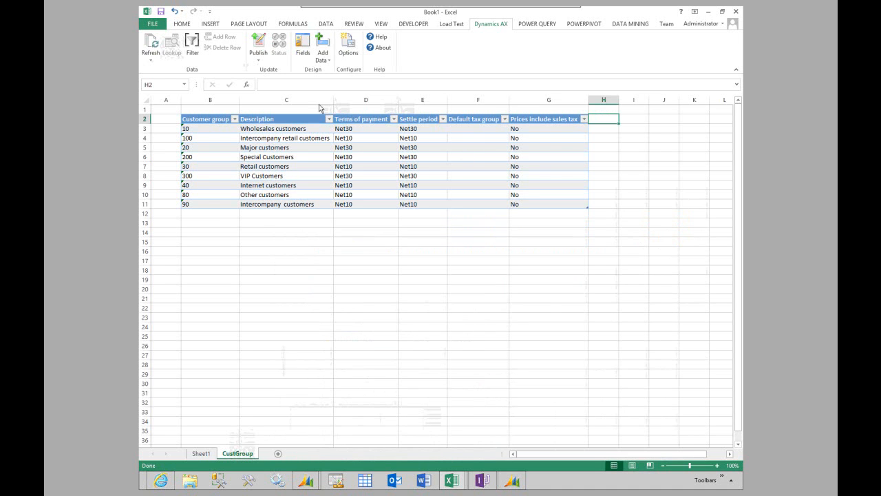
Add customer group 400 below the table with description Special Order Customers, terms of payment Net10 and settle period Net30.
{"action": "left_click", "coordinate": [227, 214]}
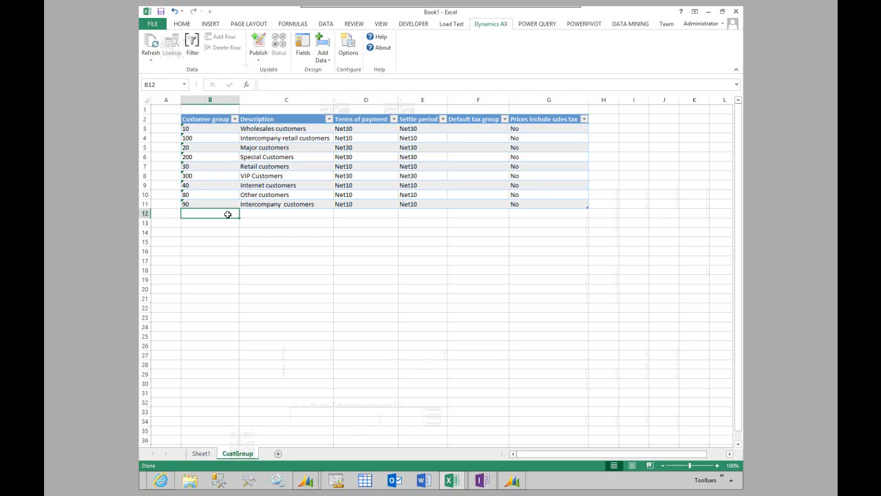
{"action": "type", "text": "400"}
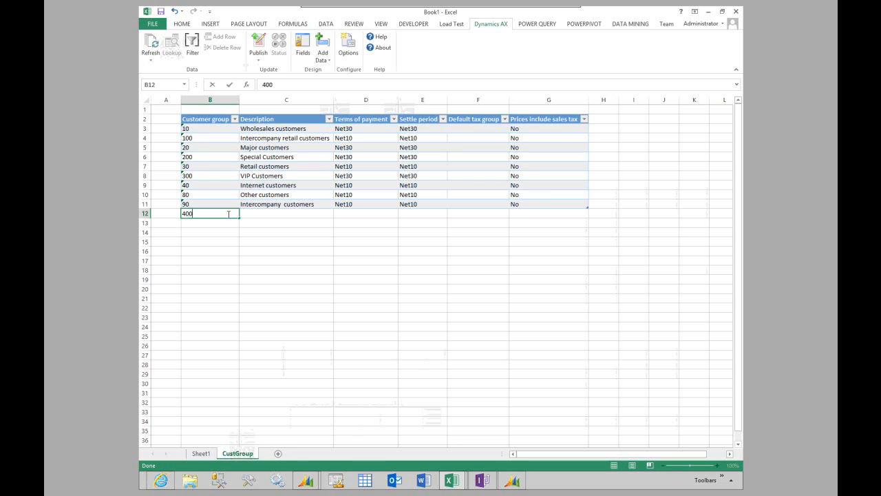
{"action": "key", "text": "Tab"}
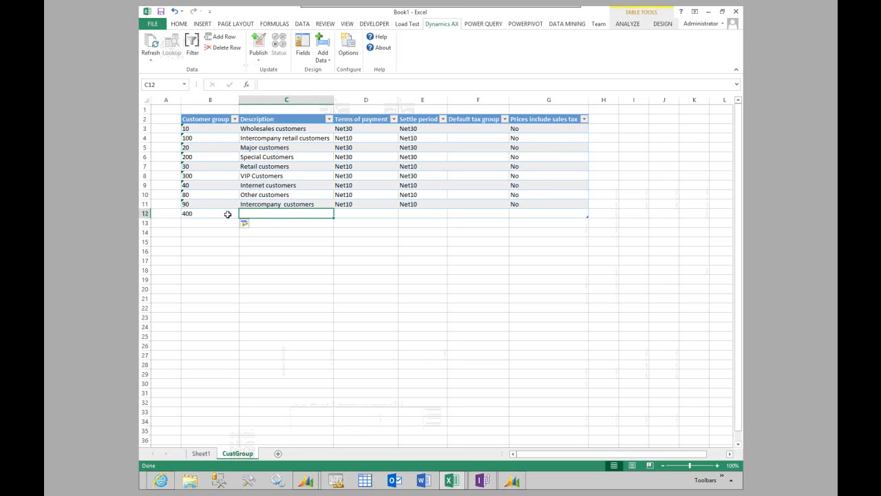
{"action": "type", "text": "Special Or"}
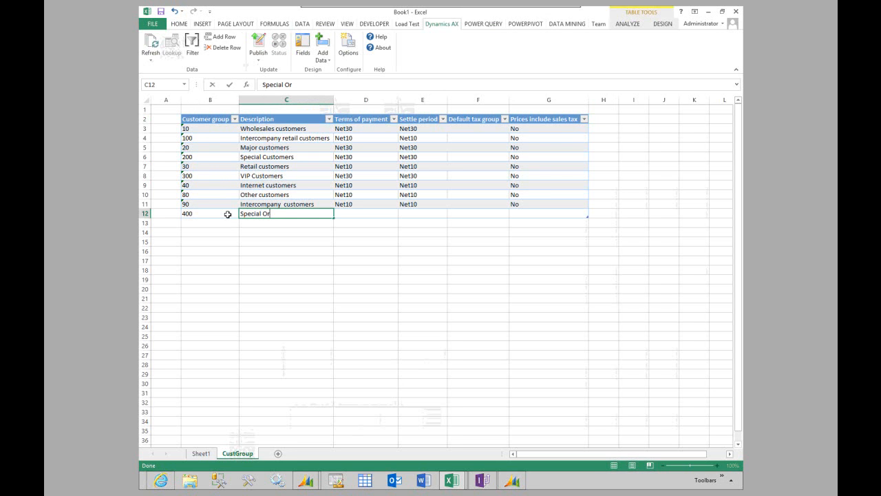
{"action": "type", "text": "der Customers"}
{"action": "key", "text": "Tab"}
{"action": "type", "text": "Net10"}
{"action": "key", "text": "Tab"}
{"action": "type", "text": "Net30"}
{"action": "key", "text": "Tab"}
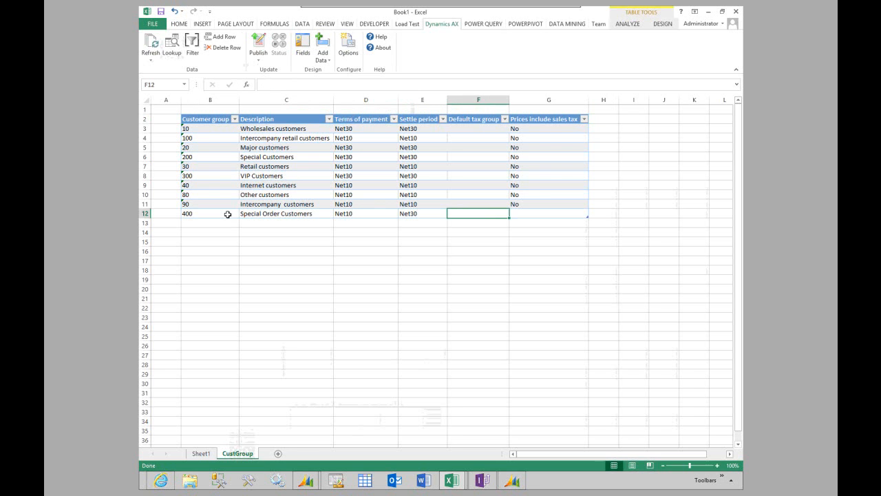
Set Prices include sales tax to No for customer group 400, leaving its default tax group empty.
{"action": "key", "text": "Tab"}
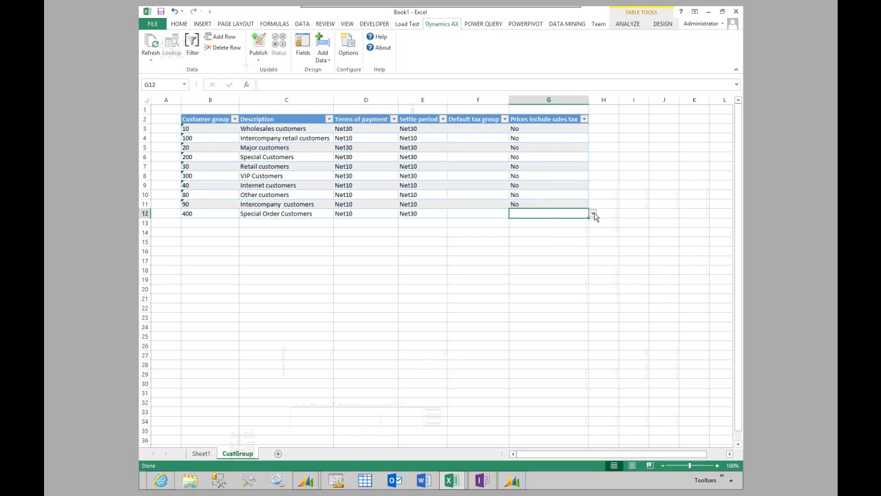
{"action": "left_click", "coordinate": [592, 214]}
{"action": "left_click", "coordinate": [518, 219]}
Review the new row's tax group, settle period and payment terms, and publish all CustGroup records to Dynamics AX.
{"action": "left_click", "coordinate": [475, 206]}
{"action": "left_click", "coordinate": [432, 214]}
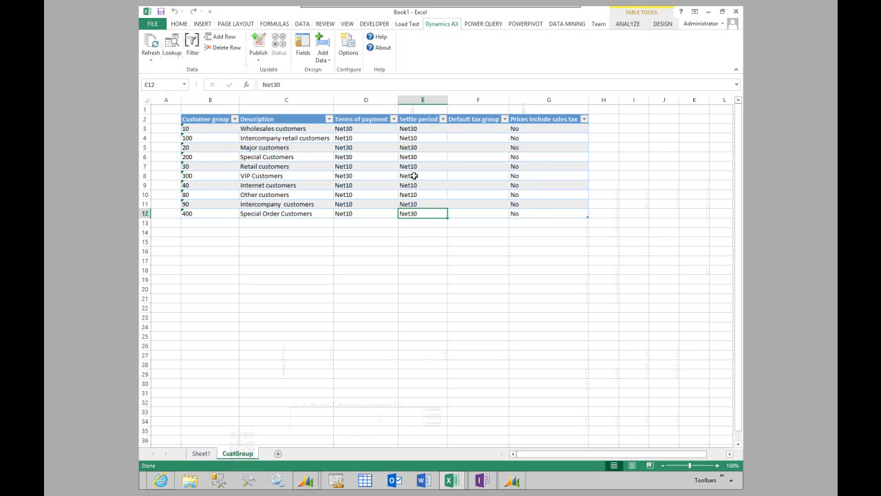
{"action": "left_click", "coordinate": [357, 214]}
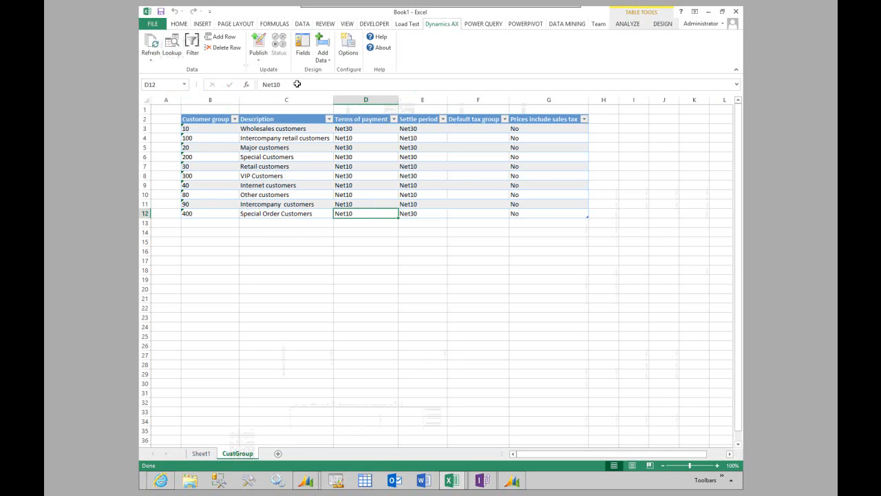
{"action": "left_click", "coordinate": [259, 62]}
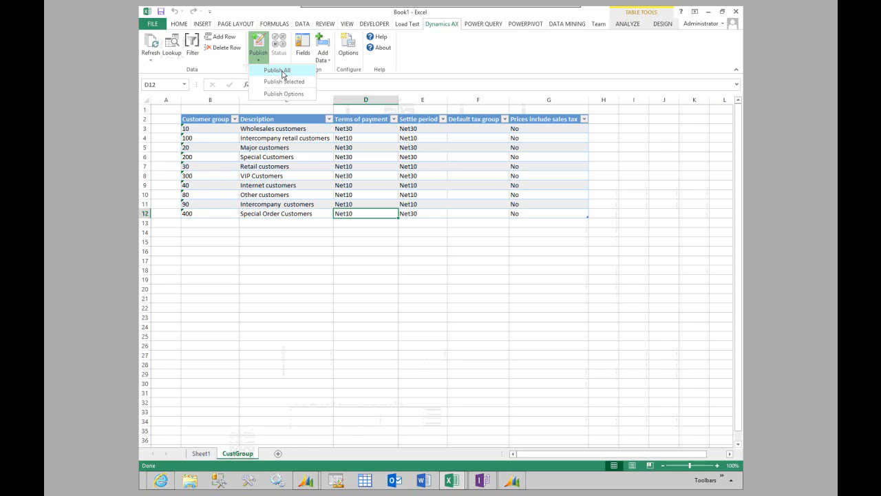
{"action": "left_click", "coordinate": [279, 71]}
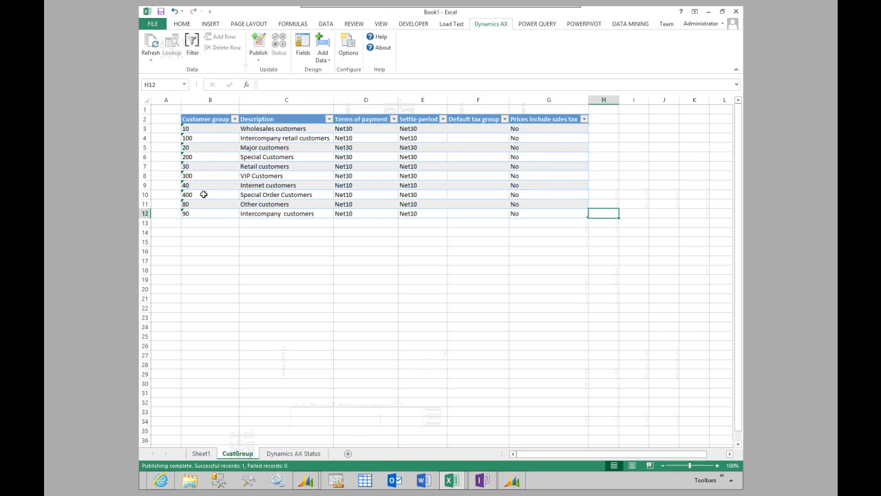
Check record 400 in the worksheet and in the Dynamics AX Customer groups form.
{"action": "left_click", "coordinate": [194, 195]}
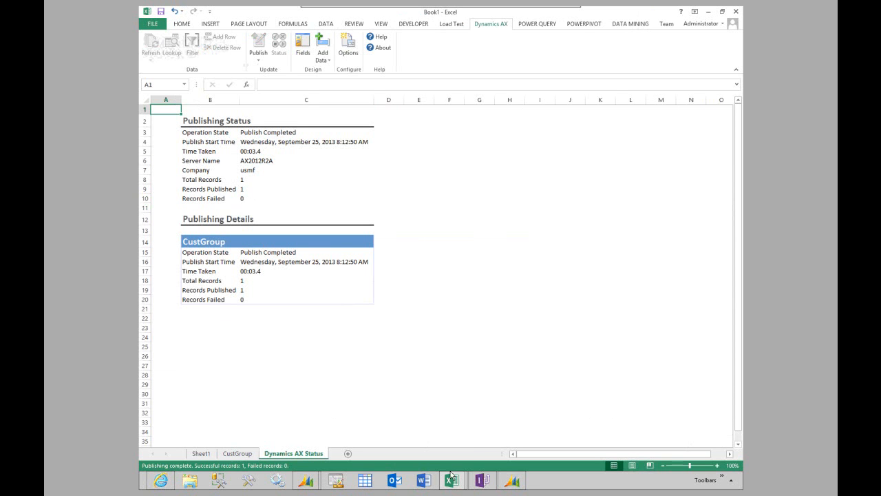
{"action": "left_click", "coordinate": [313, 484]}
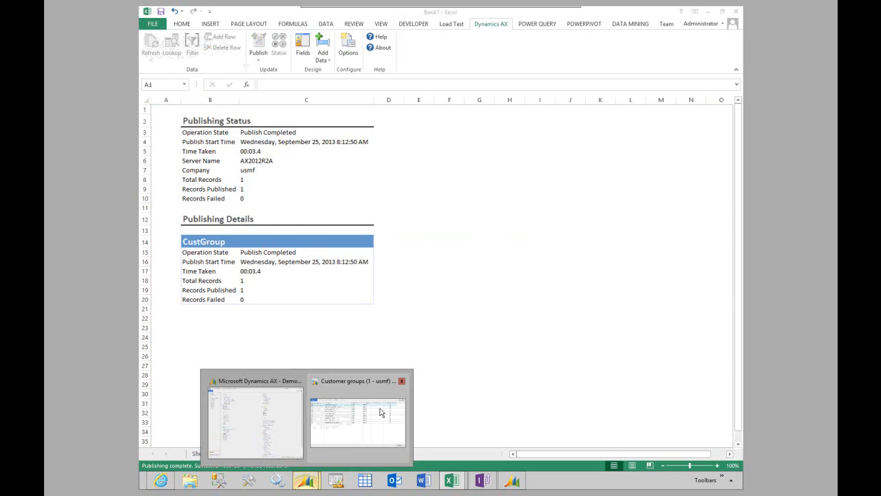
{"action": "left_click", "coordinate": [379, 411]}
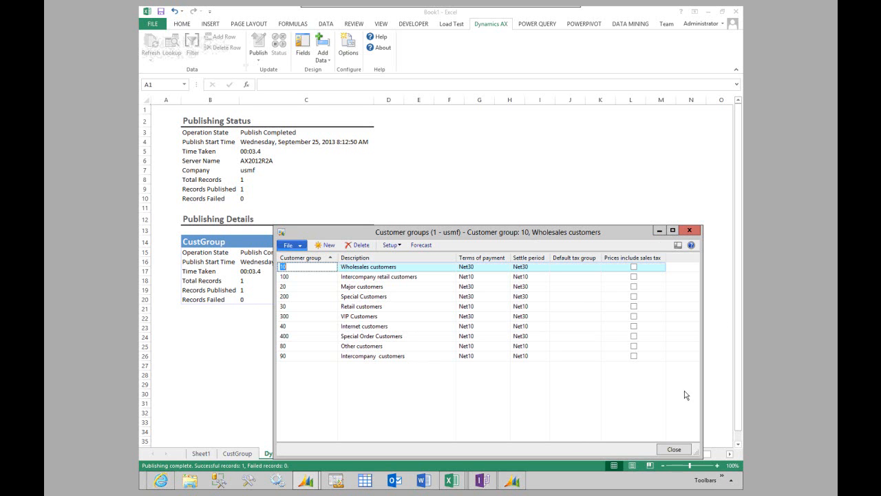
Try to open the Chart of Accounts Import Template from Excel's recent files, and decline deleting its shortcut.
{"action": "left_click", "coordinate": [722, 481]}
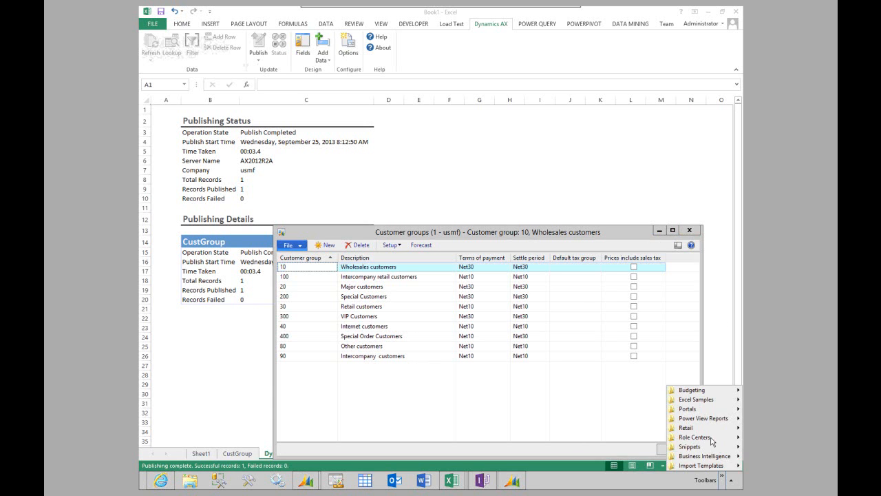
{"action": "mouse_move", "coordinate": [704, 402]}
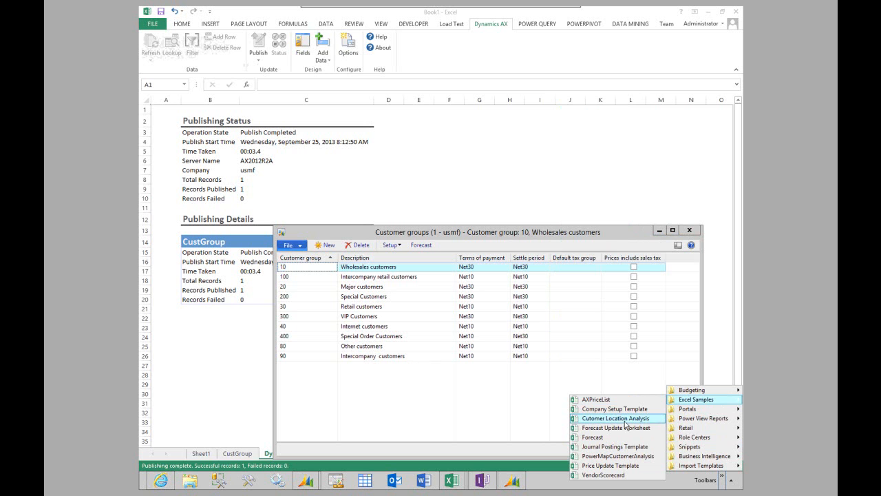
{"action": "right_click", "coordinate": [453, 481]}
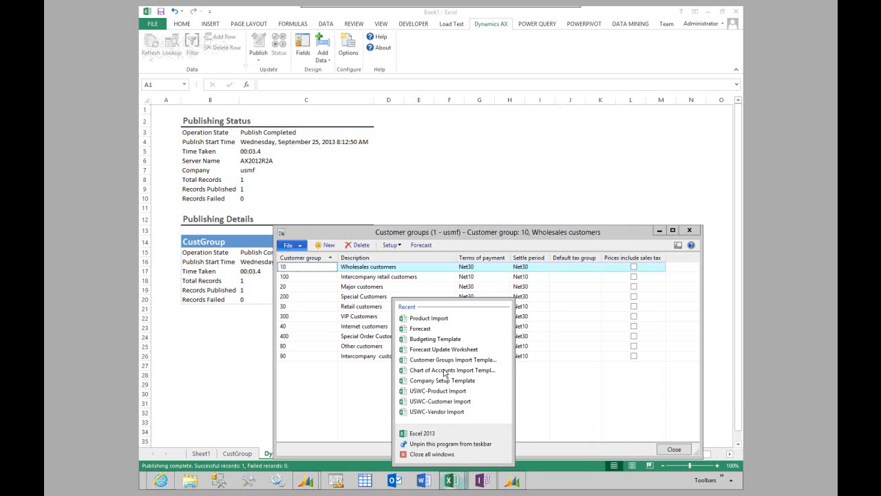
{"action": "left_click", "coordinate": [452, 371]}
{"action": "left_click", "coordinate": [503, 276]}
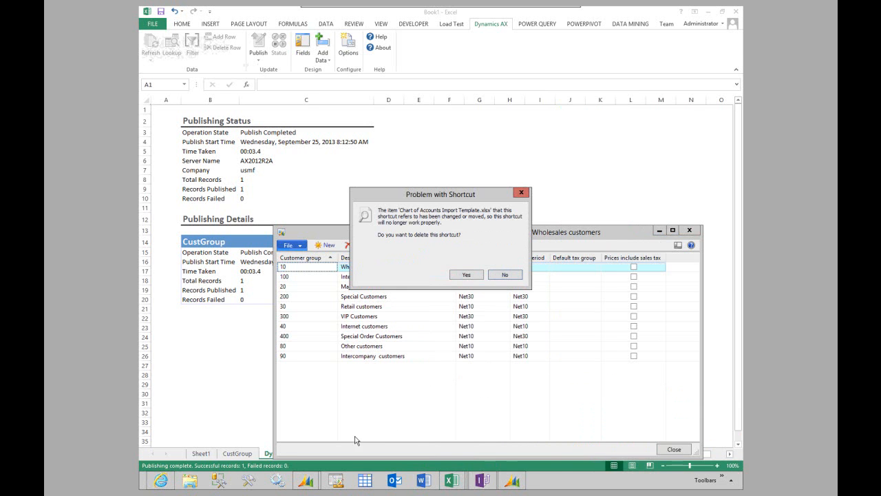
Open the Chart of Accounts Import Template from the Import Templates folder of the desktop toolbar collection.
{"action": "left_click", "coordinate": [723, 479]}
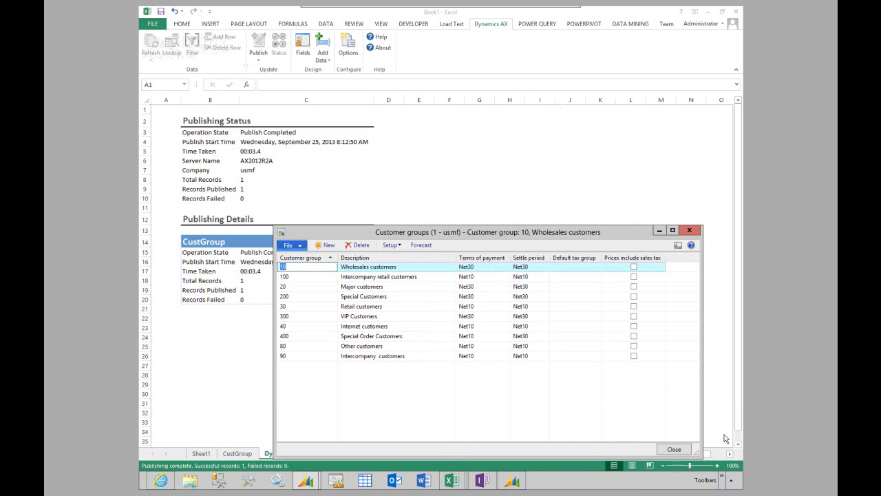
{"action": "mouse_move", "coordinate": [697, 432]}
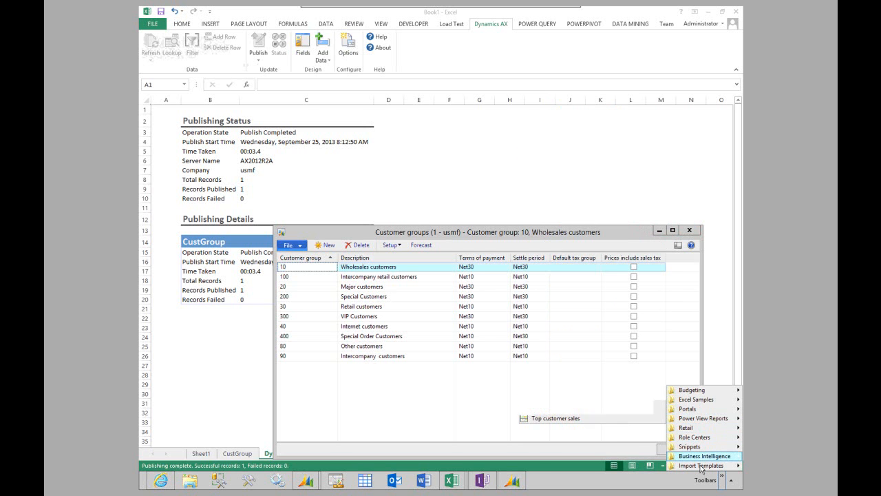
{"action": "mouse_move", "coordinate": [702, 466]}
{"action": "left_click", "coordinate": [609, 409]}
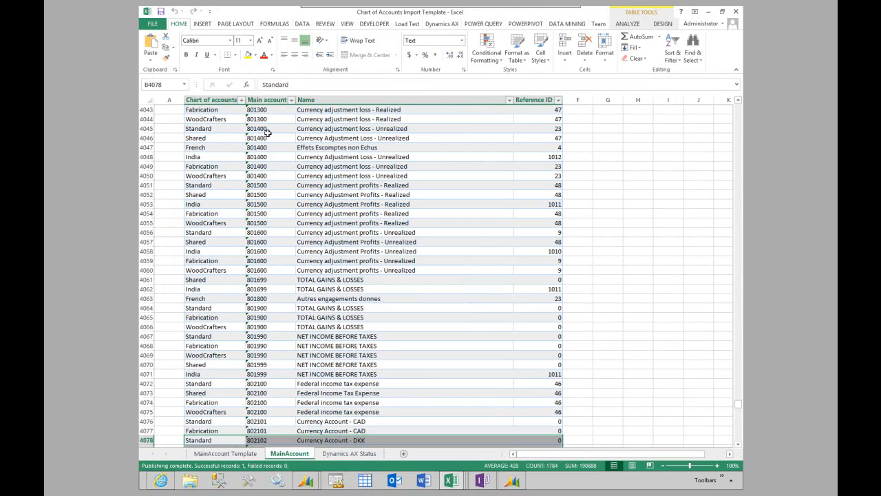
Filter the MainAccount table to the Standard chart of accounts and show the Dynamics AX add-in commands.
{"action": "scroll", "coordinate": [347, 207], "scroll_direction": "up", "scroll_amount": 20}
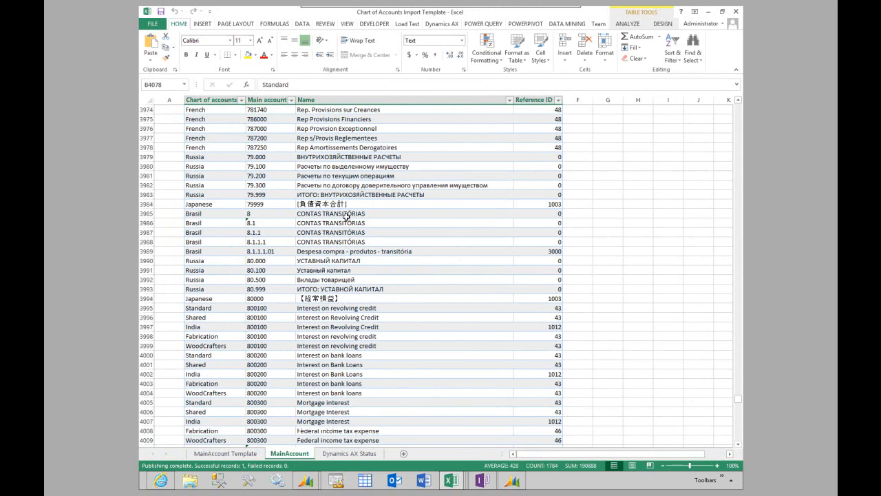
{"action": "scroll", "coordinate": [346, 215], "scroll_direction": "up", "scroll_amount": 13}
{"action": "left_click", "coordinate": [241, 100]}
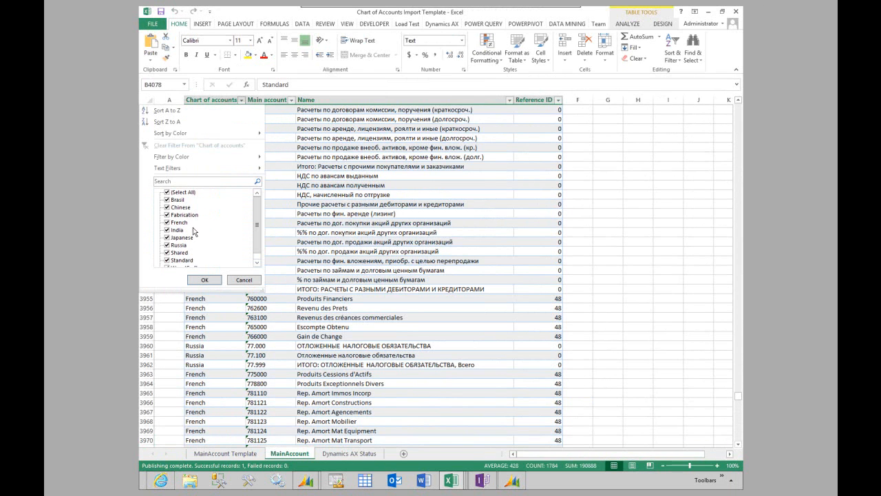
{"action": "left_click", "coordinate": [166, 192]}
{"action": "left_click", "coordinate": [166, 261]}
{"action": "left_click", "coordinate": [205, 280]}
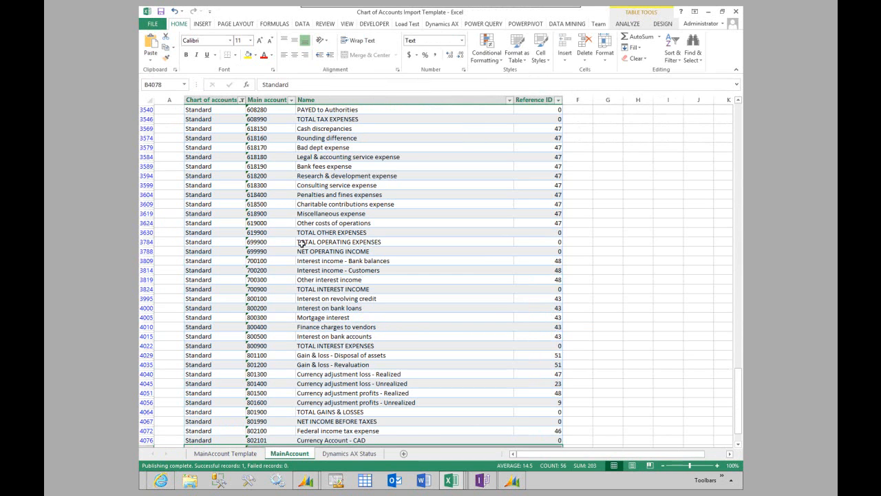
{"action": "left_click", "coordinate": [452, 24]}
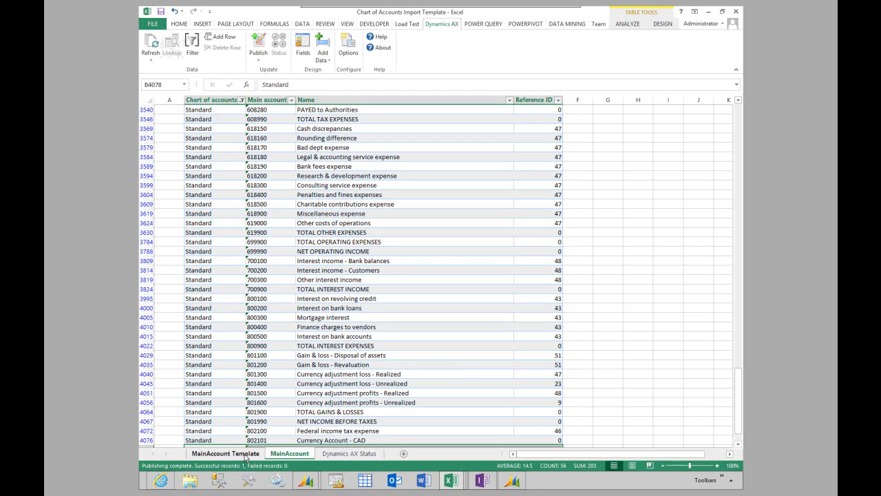
Create a new blank Excel workbook and select cell B2.
{"action": "right_click", "coordinate": [456, 486]}
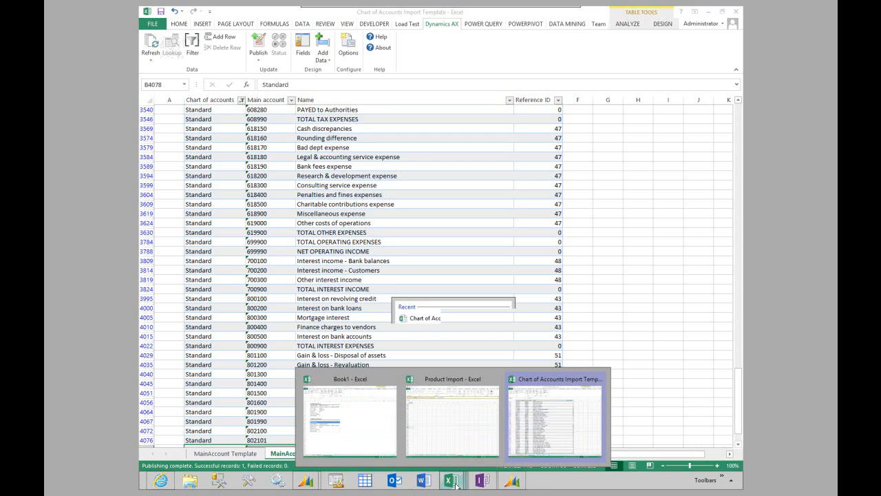
{"action": "left_click", "coordinate": [424, 434]}
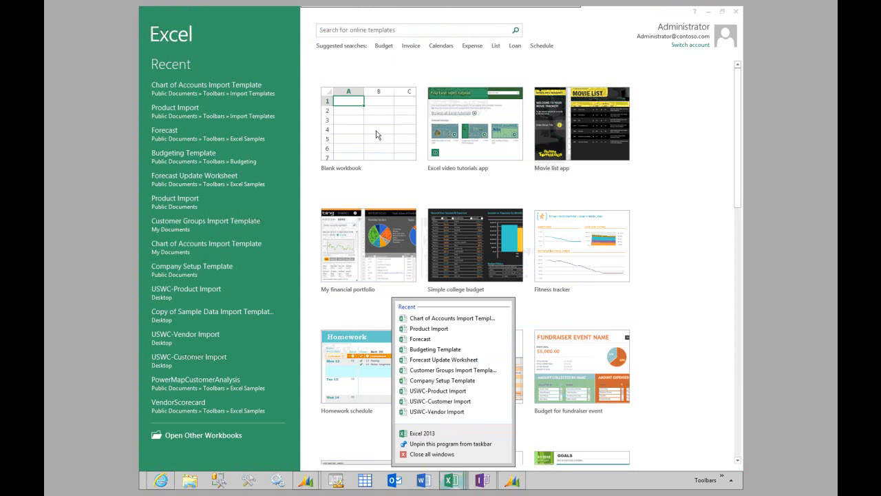
{"action": "left_click", "coordinate": [375, 126]}
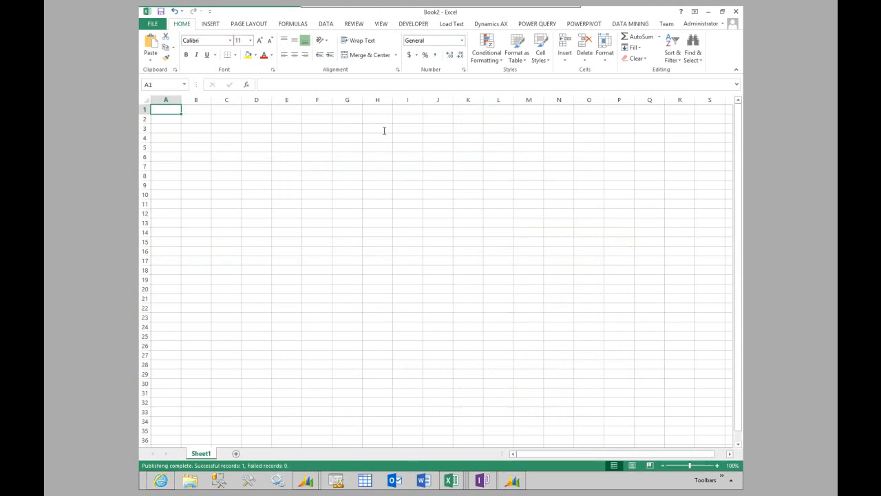
{"action": "double_click", "coordinate": [384, 130]}
{"action": "left_click", "coordinate": [197, 118]}
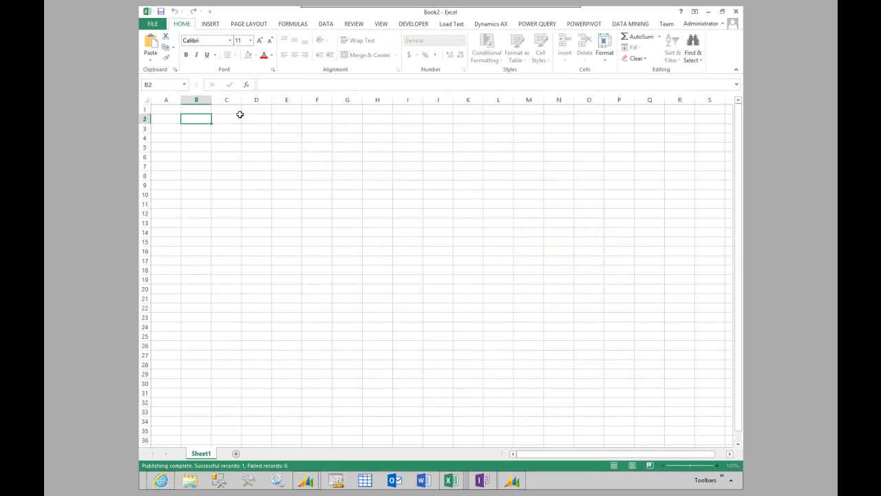
Add the Dynamics AX table VendTable to the workbook with its own worksheet, filtering the available tables by "vendta".
{"action": "left_click", "coordinate": [491, 23]}
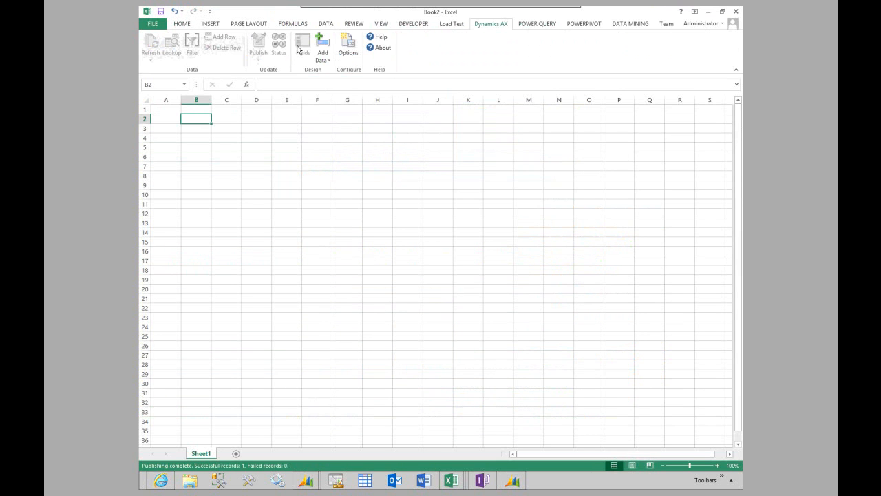
{"action": "left_click", "coordinate": [327, 61]}
{"action": "left_click", "coordinate": [336, 85]}
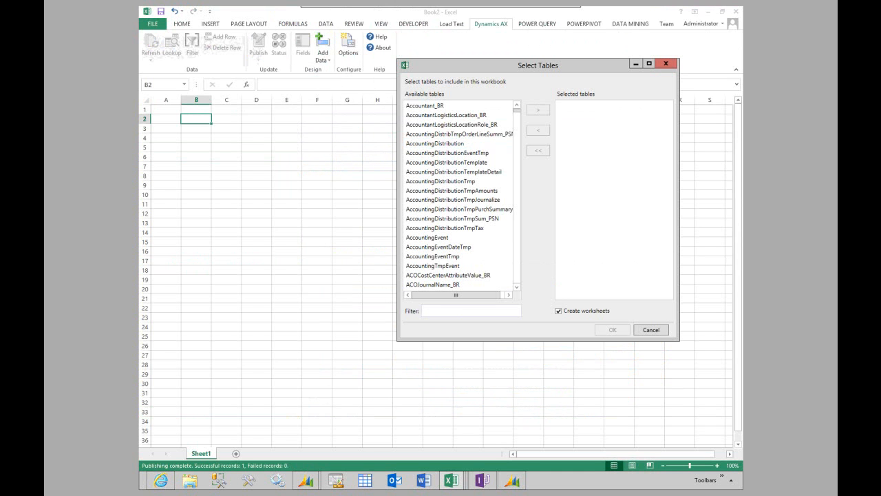
{"action": "type", "text": "vendta"}
{"action": "left_click", "coordinate": [419, 125]}
{"action": "left_click", "coordinate": [531, 109]}
{"action": "left_click", "coordinate": [623, 333]}
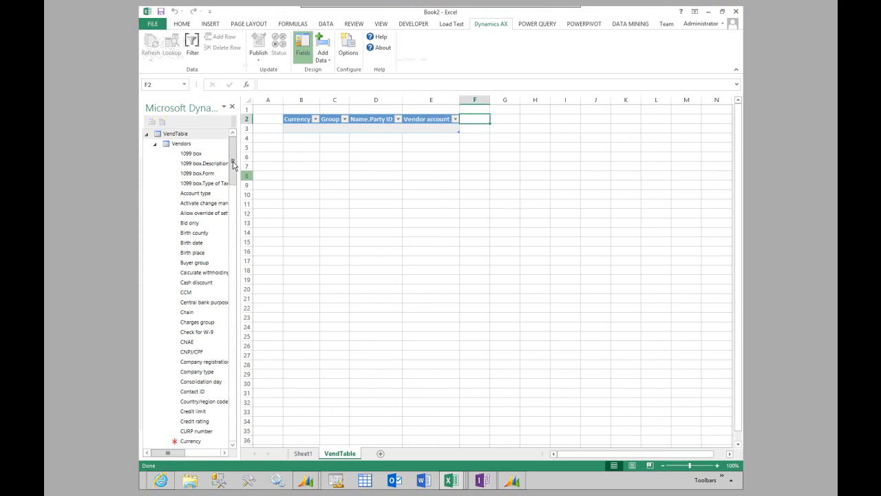
Add the Credit limit and Credit rating fields as columns after Vendor account in the VendTable table.
{"action": "scroll", "coordinate": [233, 173], "scroll_direction": "down", "scroll_amount": 2}
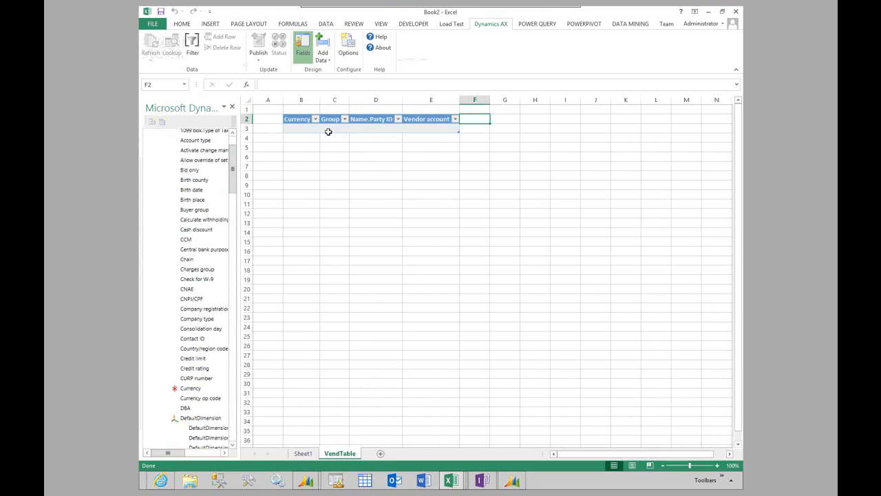
{"action": "scroll", "coordinate": [231, 177], "scroll_direction": "down", "scroll_amount": 3}
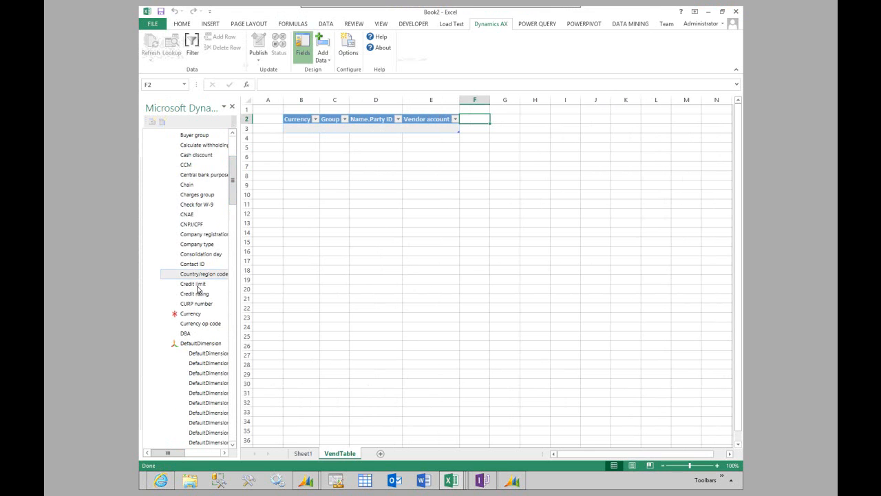
{"action": "left_click_drag", "start_coordinate": [197, 288], "coordinate": [468, 119]}
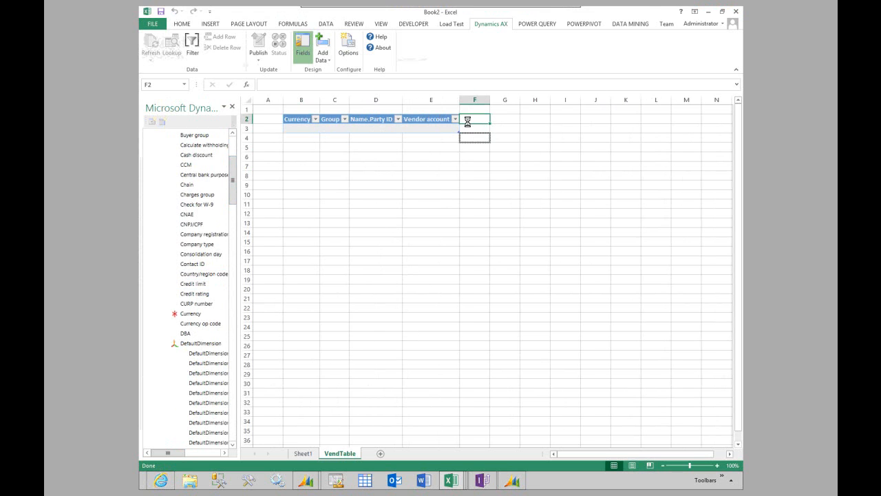
{"action": "left_click_drag", "start_coordinate": [203, 294], "coordinate": [515, 124]}
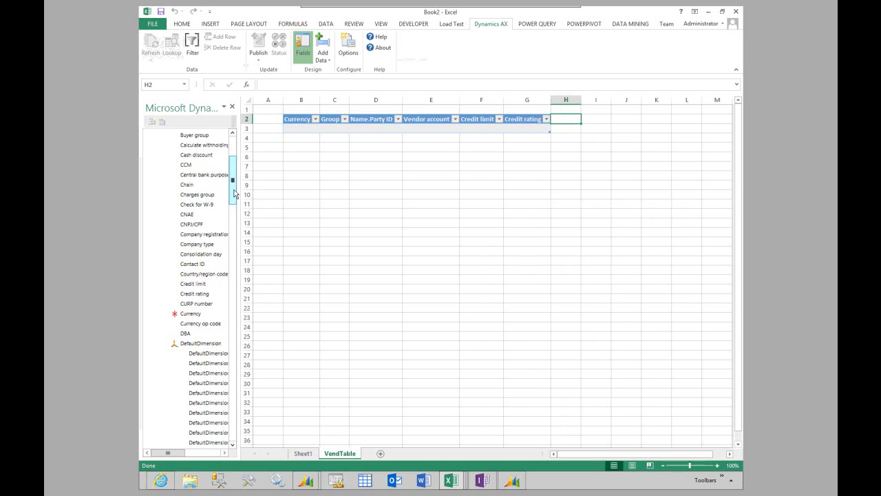
Add the Name field as a column after Credit rating, leave field design mode and refresh the VendTable data.
{"action": "scroll", "coordinate": [233, 288], "scroll_direction": "down", "scroll_amount": 15}
{"action": "left_click_drag", "start_coordinate": [187, 281], "coordinate": [567, 118]}
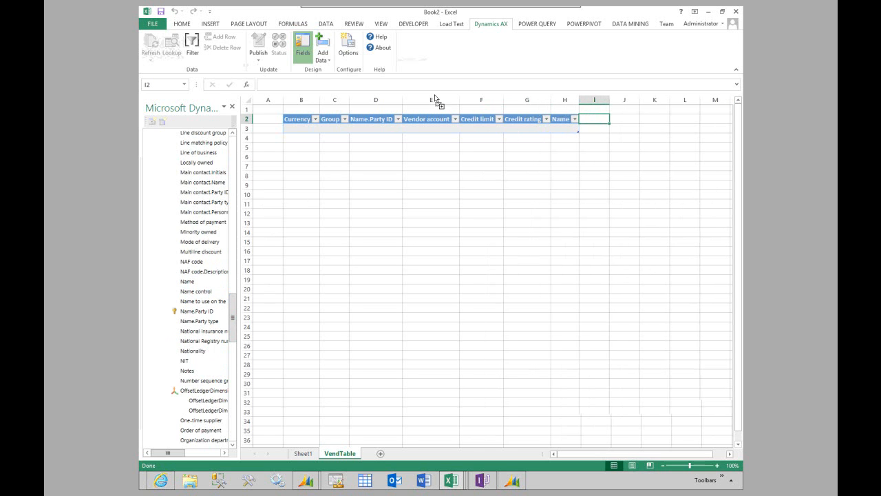
{"action": "left_click", "coordinate": [301, 55]}
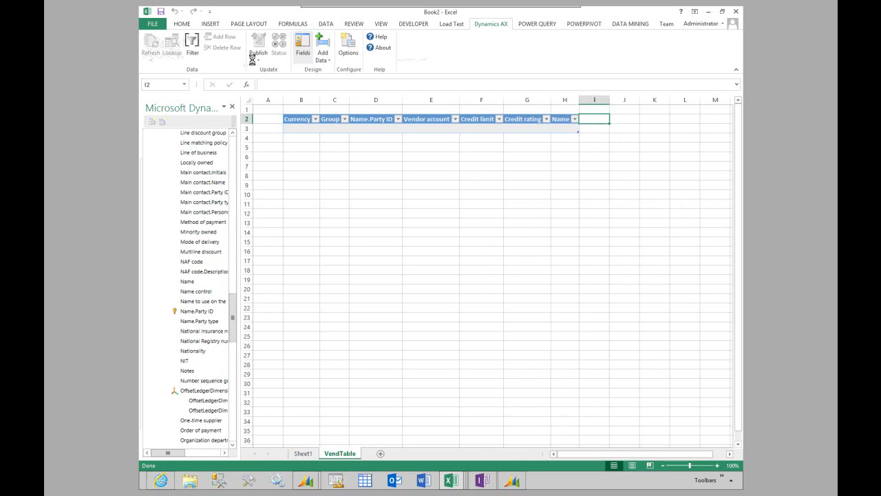
{"action": "left_click", "coordinate": [151, 43]}
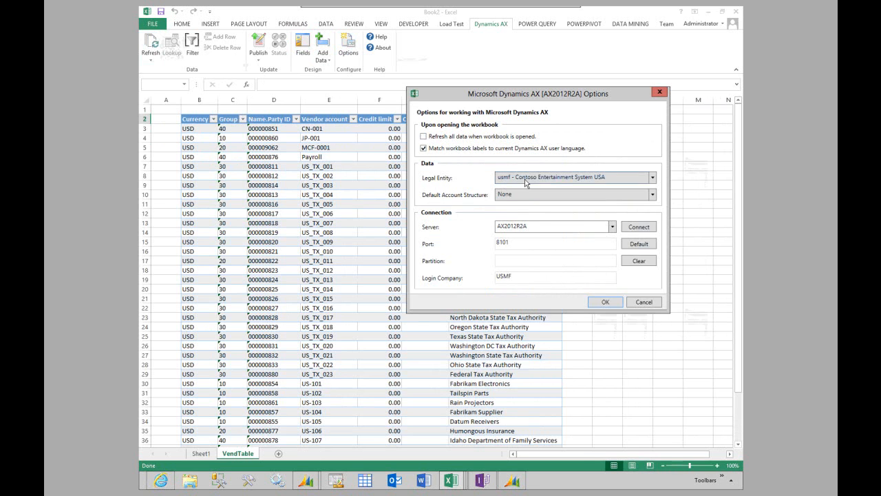
Switch the workbook's legal entity to usai - Contoso Aviation Instruments and refresh the vendor data.
{"action": "left_click", "coordinate": [524, 180]}
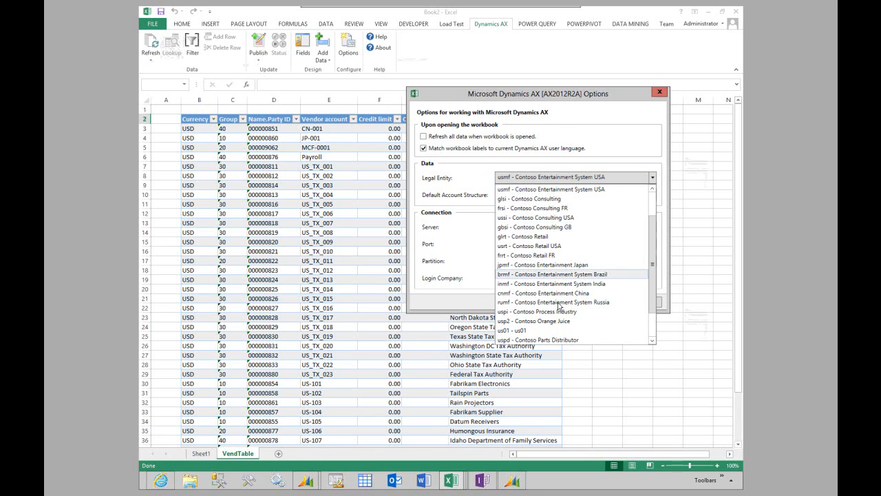
{"action": "scroll", "coordinate": [559, 306], "scroll_direction": "down", "scroll_amount": 1}
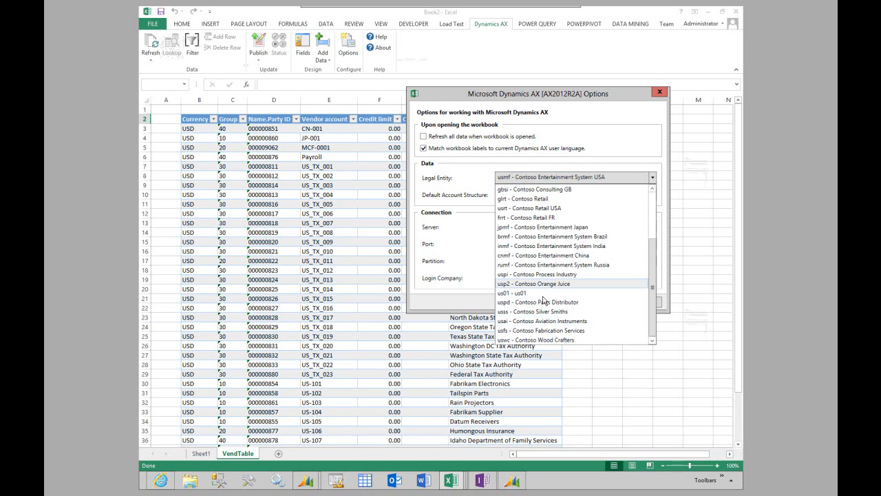
{"action": "left_click", "coordinate": [541, 322]}
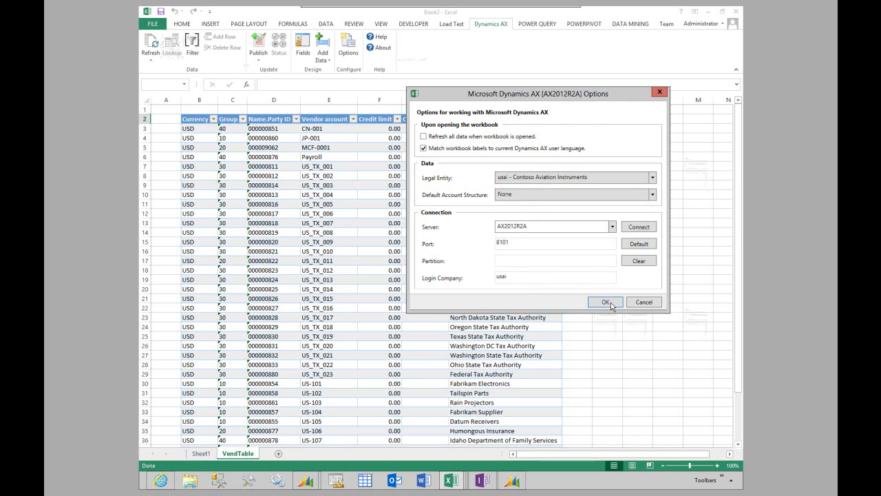
{"action": "left_click", "coordinate": [609, 301]}
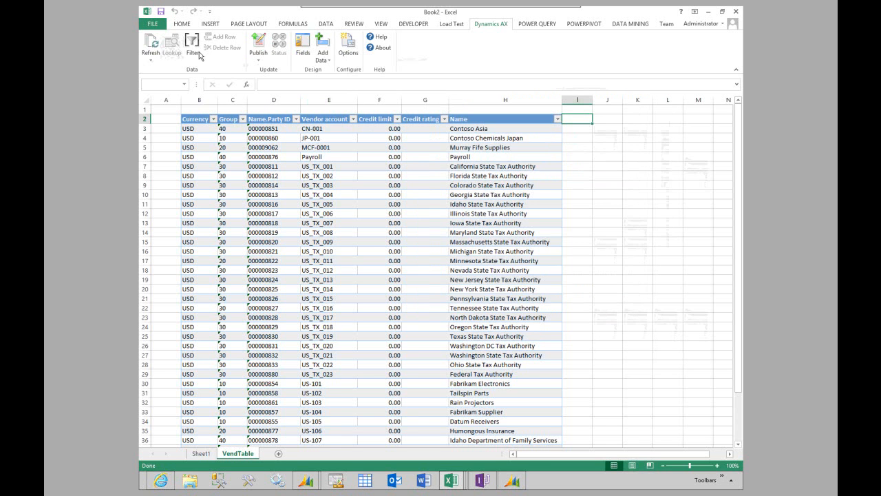
{"action": "left_click", "coordinate": [151, 46]}
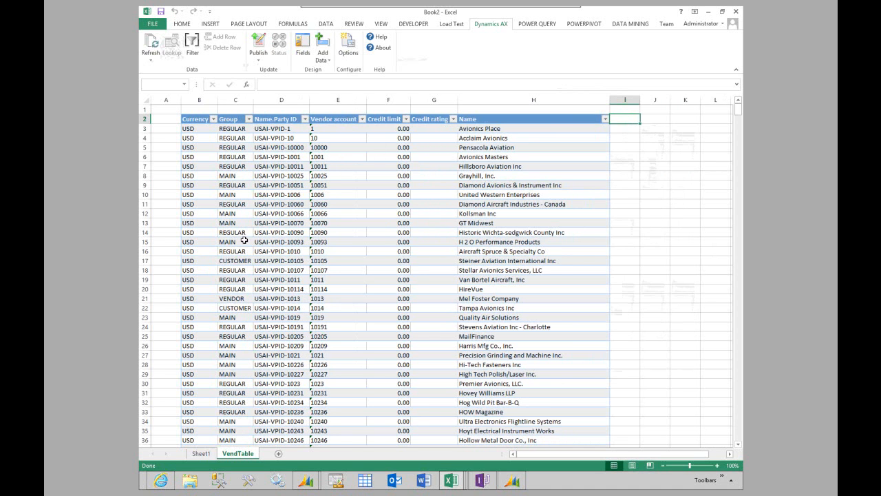
Filter the worksheet's Group column to show only EMPLOYEE vendors.
{"action": "left_click", "coordinate": [249, 119]}
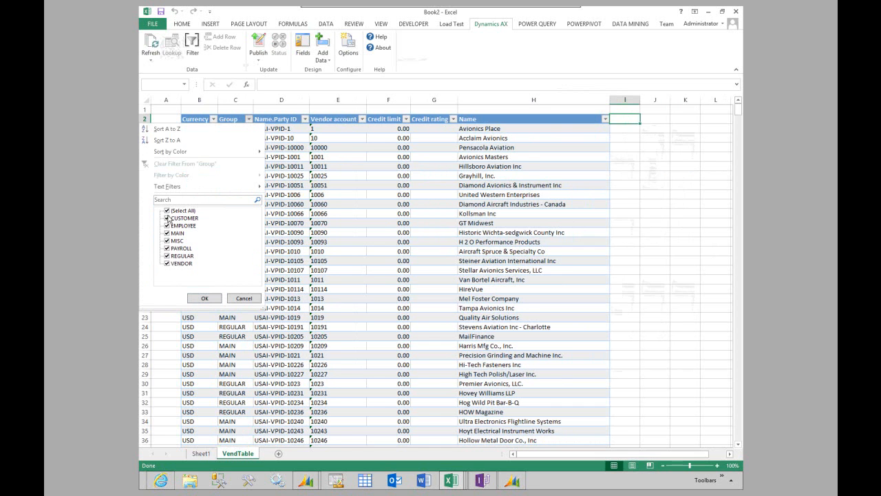
{"action": "left_click", "coordinate": [166, 212]}
{"action": "left_click", "coordinate": [167, 225]}
{"action": "left_click", "coordinate": [205, 298]}
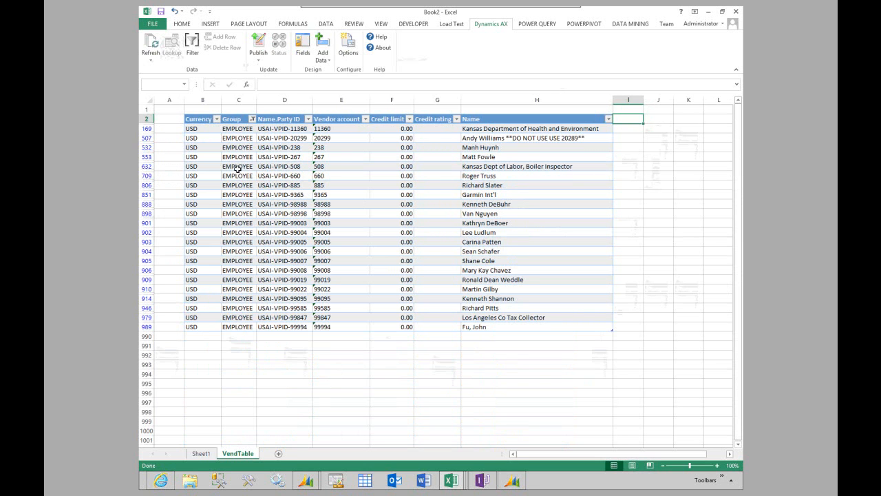
Clear the worksheet's Group column filter by selecting all vendor groups.
{"action": "left_click", "coordinate": [252, 119]}
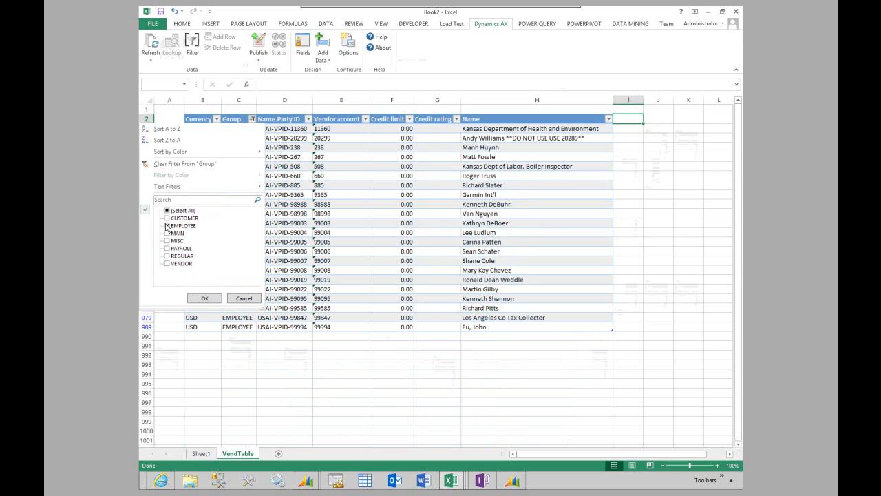
{"action": "left_click", "coordinate": [167, 226]}
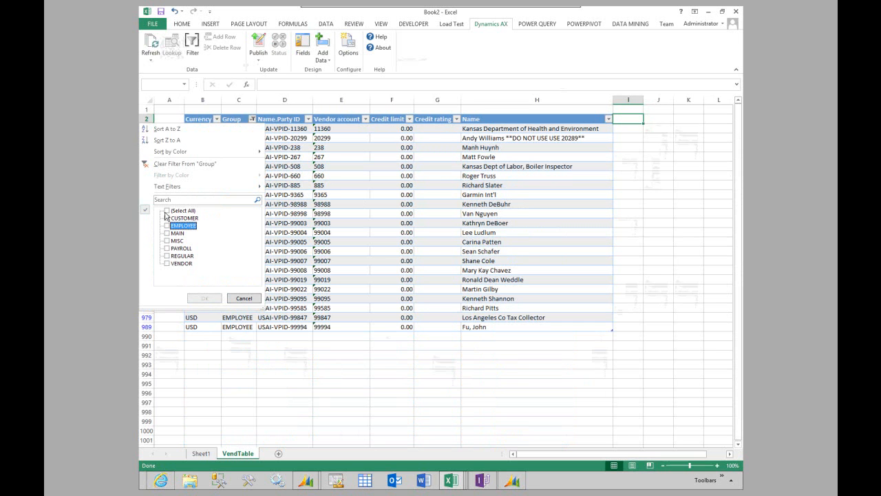
{"action": "left_click", "coordinate": [166, 210]}
{"action": "left_click", "coordinate": [204, 298]}
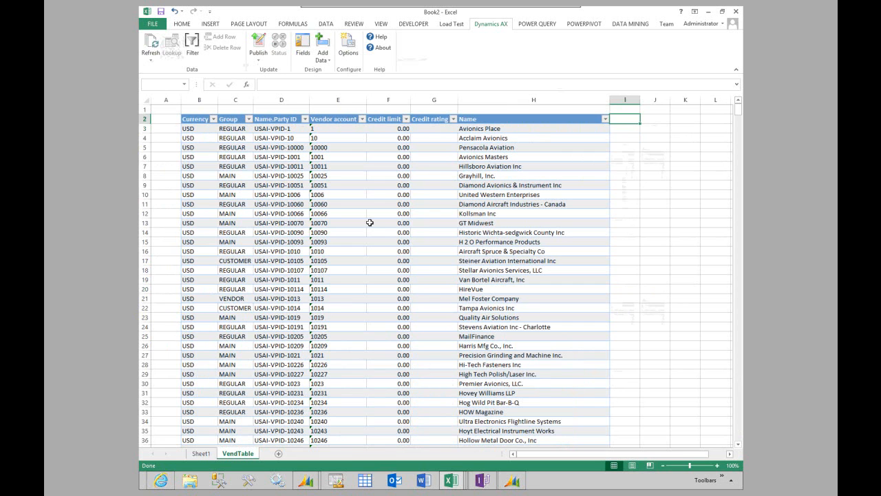
Add a Dynamics AX filter condition for the VendTable data source on the Vendors table's Group field.
{"action": "left_click", "coordinate": [192, 46]}
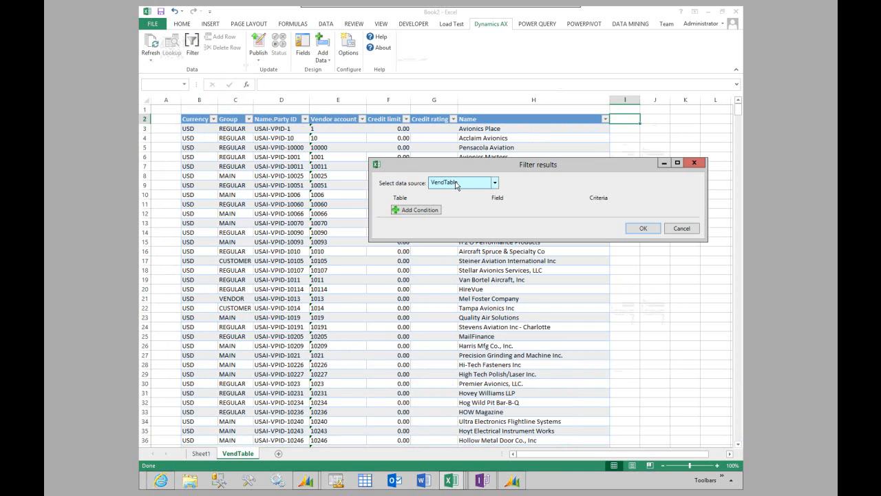
{"action": "left_click", "coordinate": [494, 183]}
{"action": "left_click", "coordinate": [413, 182]}
{"action": "left_click", "coordinate": [417, 211]}
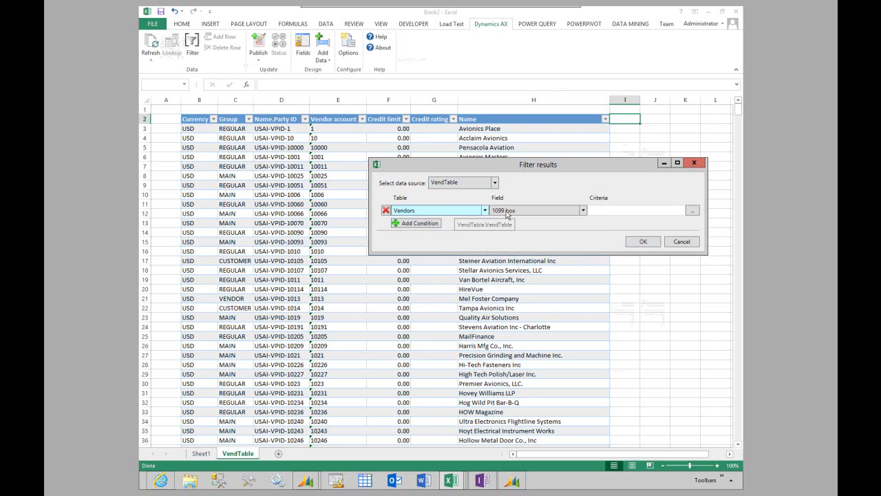
{"action": "left_click", "coordinate": [584, 211]}
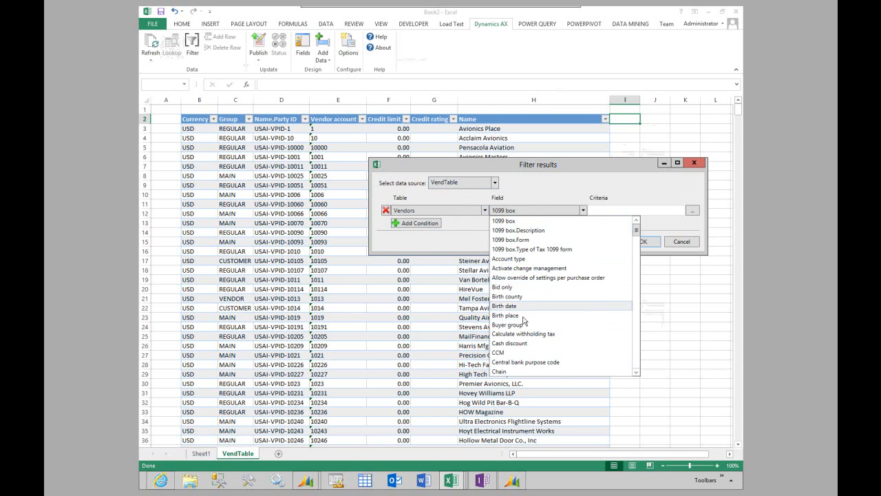
{"action": "scroll", "coordinate": [526, 314], "scroll_direction": "down", "scroll_amount": 5}
{"action": "left_click_drag", "start_coordinate": [633, 238], "coordinate": [612, 364]}
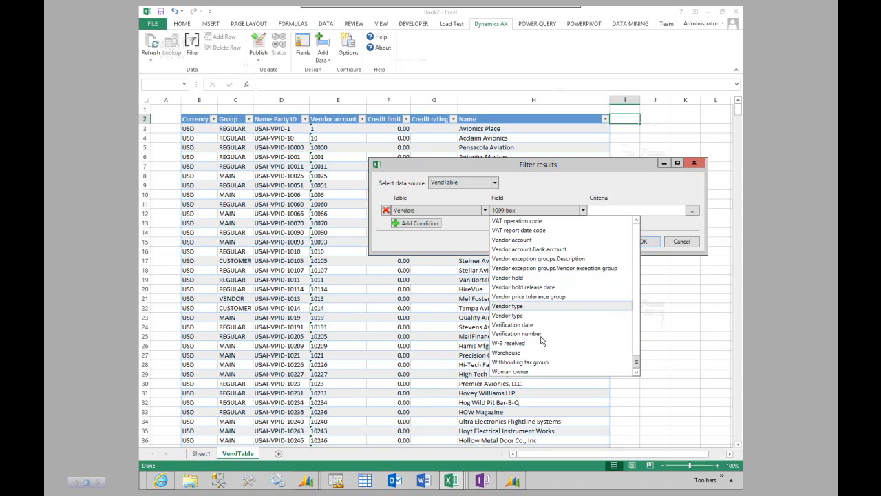
{"action": "scroll", "coordinate": [543, 339], "scroll_direction": "up", "scroll_amount": 1}
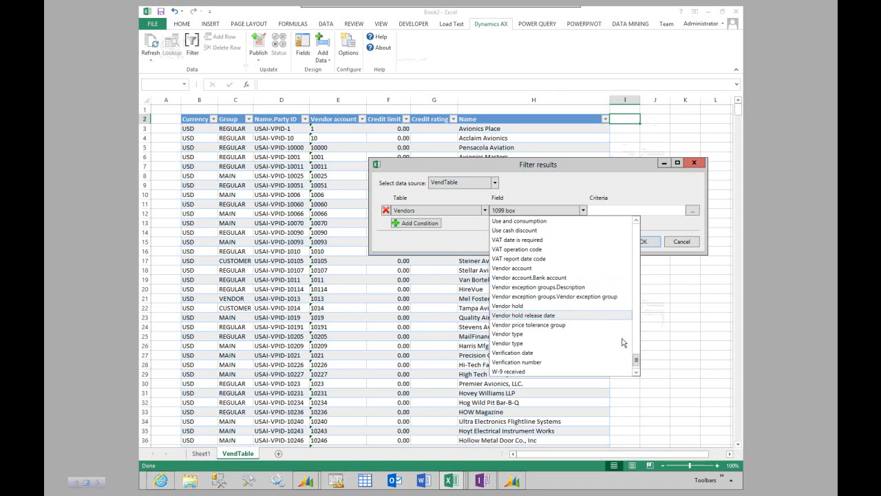
{"action": "left_click", "coordinate": [635, 273]}
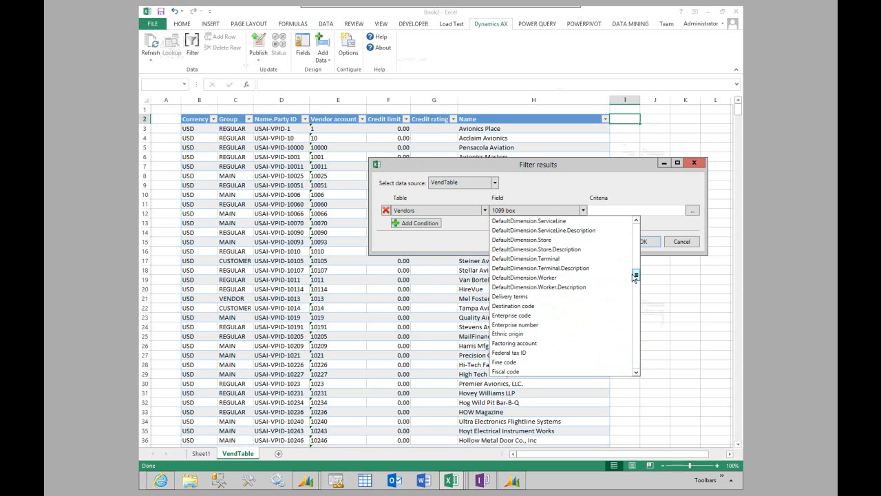
{"action": "left_click_drag", "start_coordinate": [635, 276], "coordinate": [636, 278]}
{"action": "scroll", "coordinate": [635, 277], "scroll_direction": "down", "scroll_amount": 1}
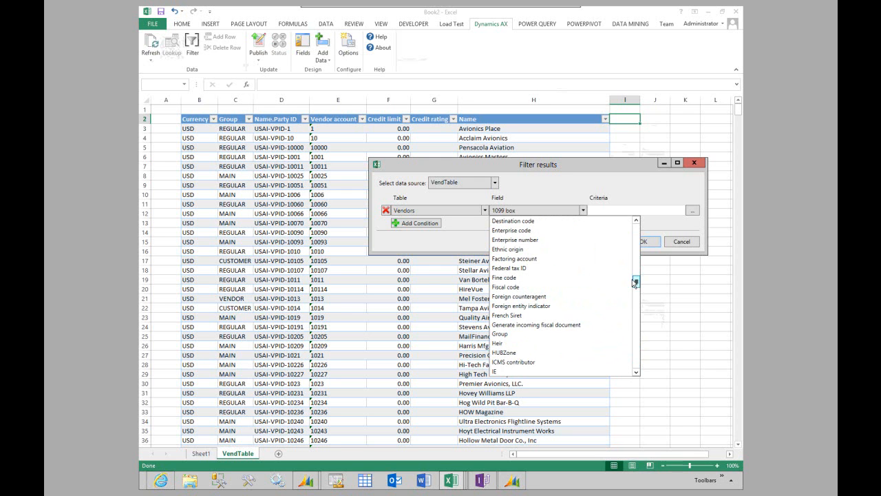
{"action": "scroll", "coordinate": [536, 319], "scroll_direction": "down", "scroll_amount": 1}
{"action": "left_click", "coordinate": [511, 328]}
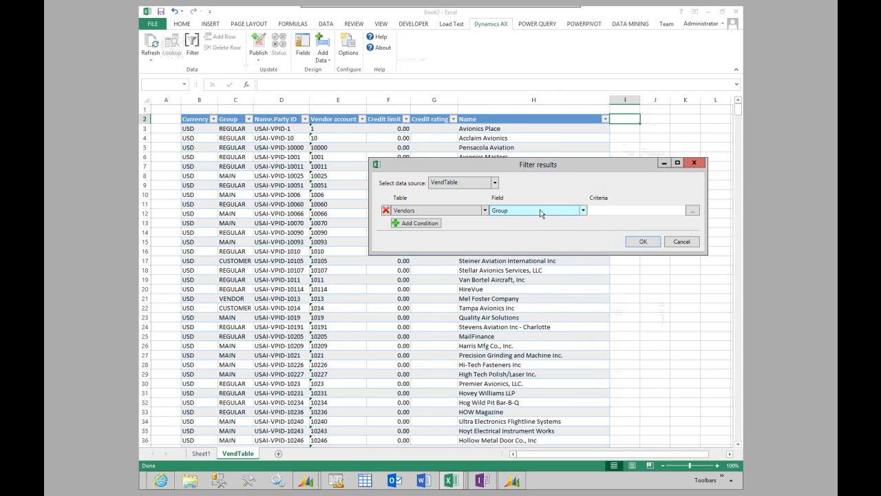
{"action": "left_click", "coordinate": [415, 223]}
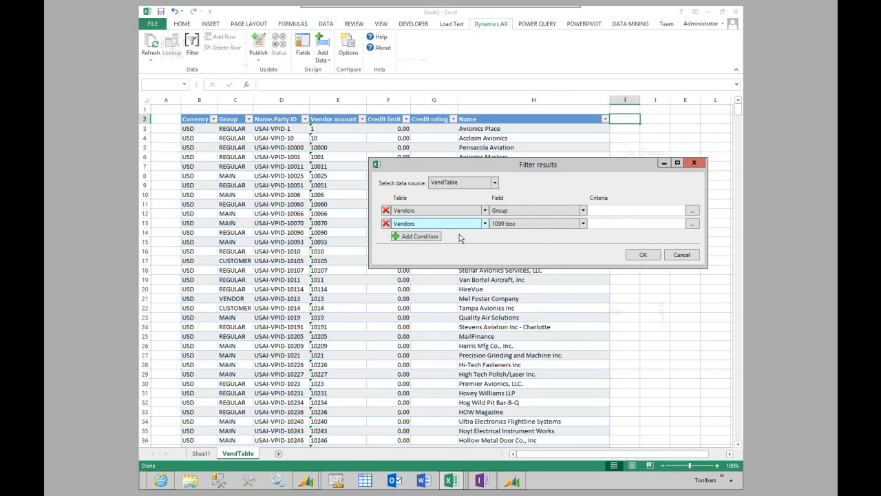
{"action": "left_click", "coordinate": [418, 236]}
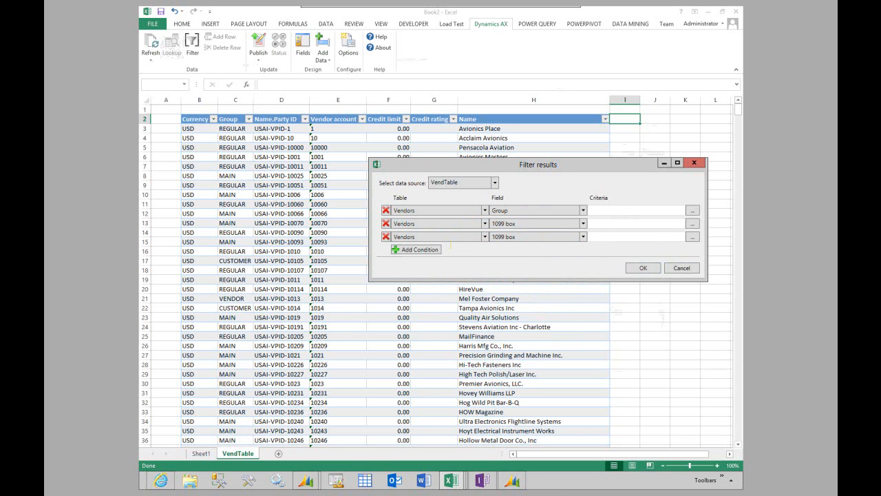
{"action": "left_click", "coordinate": [387, 224]}
{"action": "left_click", "coordinate": [386, 223]}
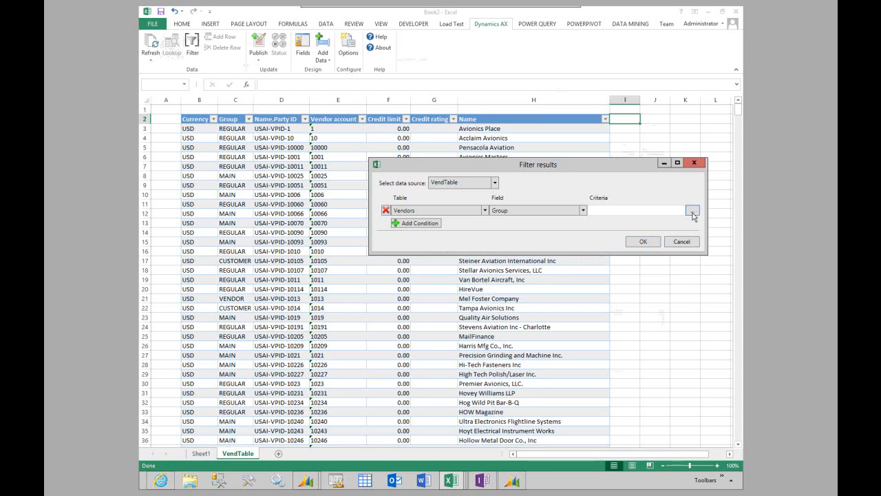
Set the Group condition's criterion to EMPLOYEE from the value lookup, apply the filter and refresh the vendor data.
{"action": "left_click", "coordinate": [692, 213]}
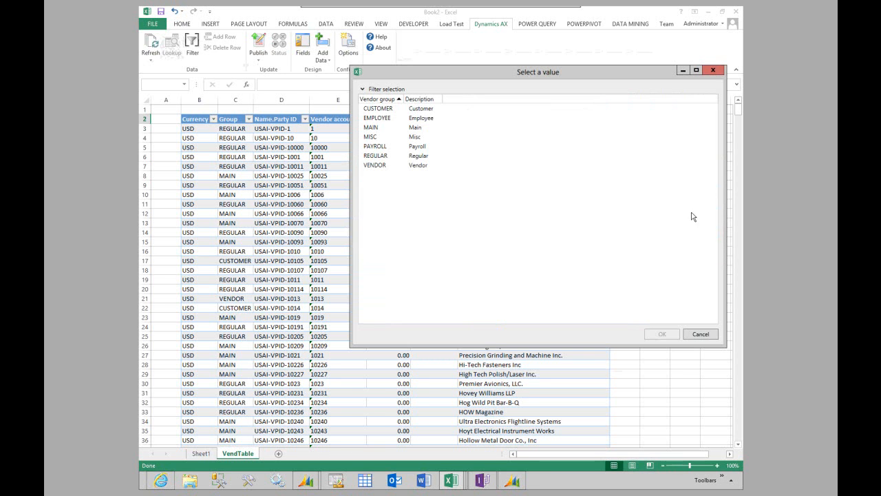
{"action": "double_click", "coordinate": [380, 120]}
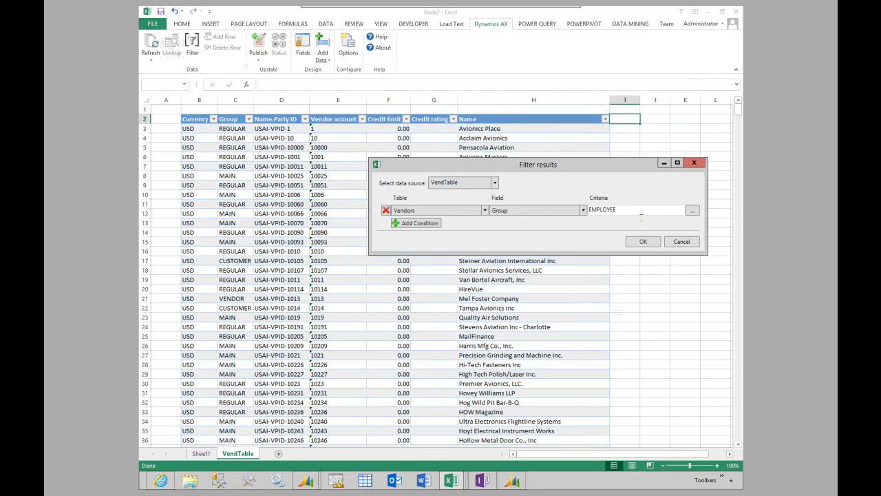
{"action": "left_click", "coordinate": [644, 241]}
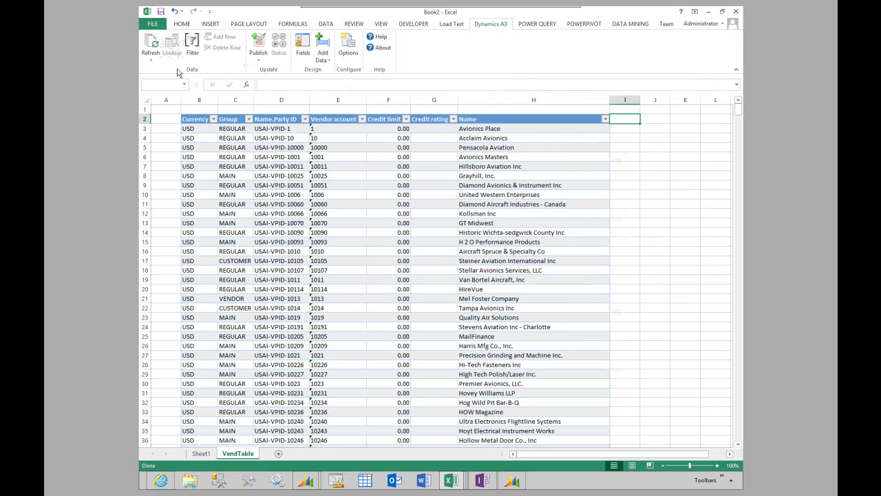
{"action": "left_click", "coordinate": [153, 46]}
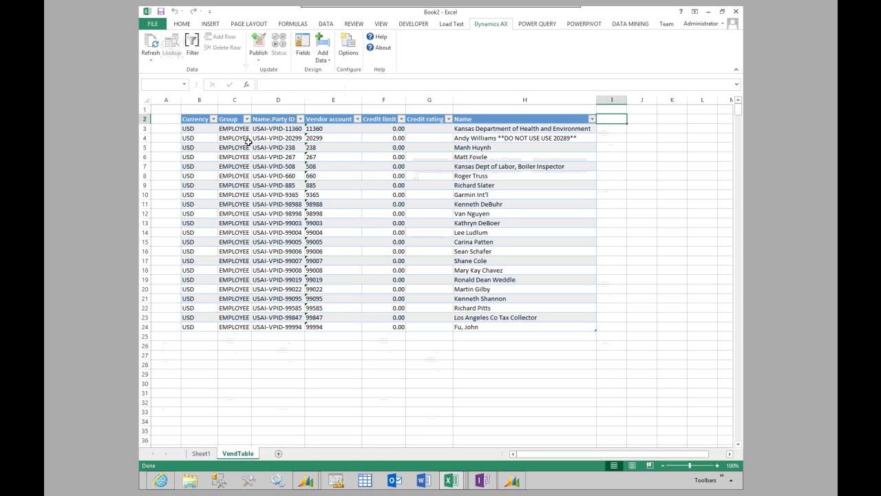
Set the Credit limit to 1000 in cells F5:F6, F8:F22 and F24 of the employee vendor list.
{"action": "left_click", "coordinate": [395, 148]}
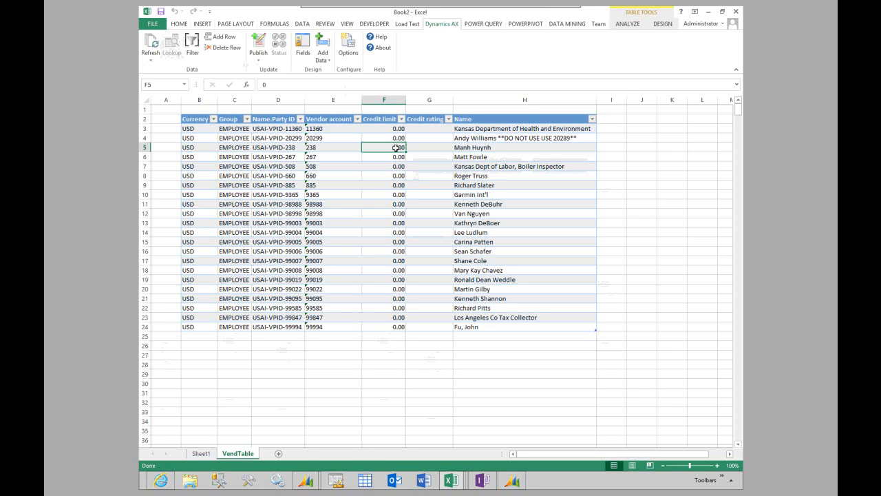
{"action": "type", "text": "1000"}
{"action": "key", "text": "Return"}
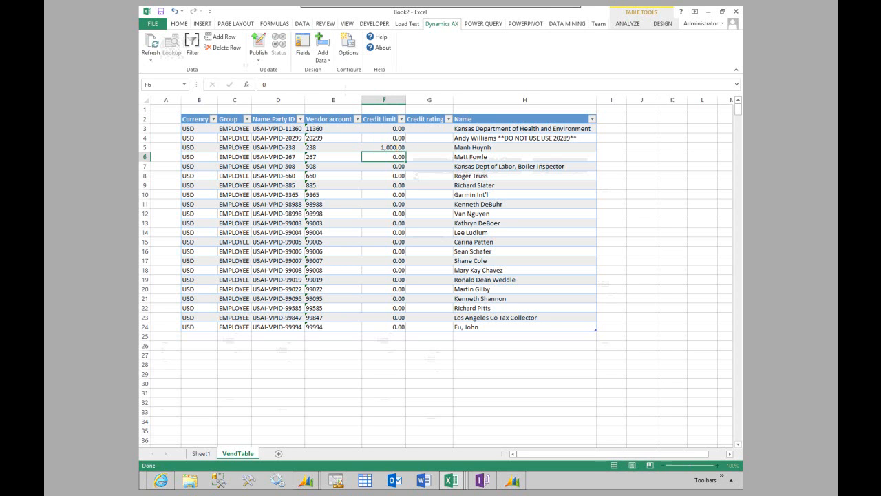
{"action": "left_click", "coordinate": [396, 147]}
{"action": "left_click_drag", "start_coordinate": [396, 148], "coordinate": [394, 185]}
{"action": "left_click_drag", "start_coordinate": [398, 274], "coordinate": [398, 308], "text": "ctrl"}
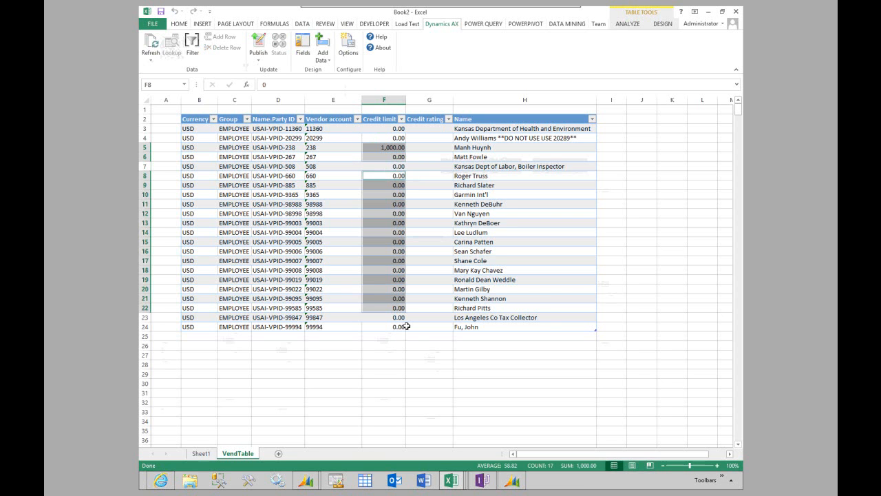
{"action": "left_click", "coordinate": [403, 326], "text": "ctrl"}
{"action": "type", "text": "1000"}
{"action": "key", "text": "ctrl+Return"}
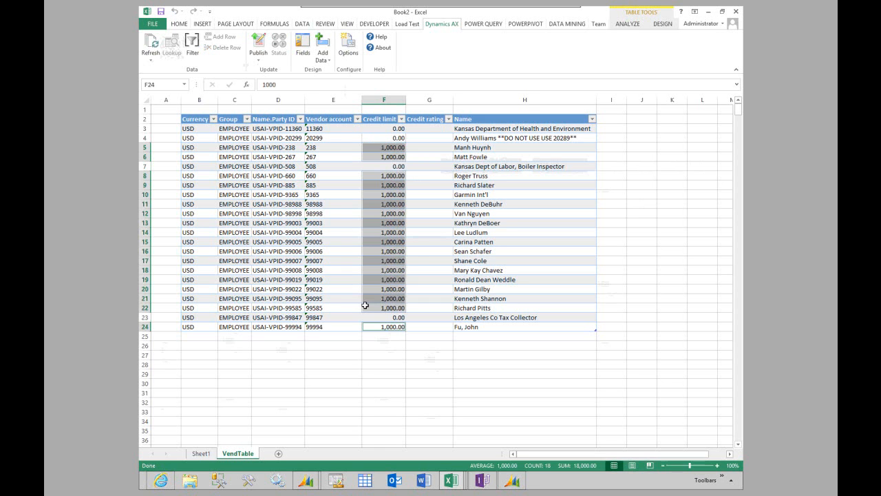
Publish the changed vendor credit limits to Dynamics AX and review the results on the Dynamics AX Status worksheet.
{"action": "left_click", "coordinate": [261, 63]}
{"action": "left_click", "coordinate": [276, 87]}
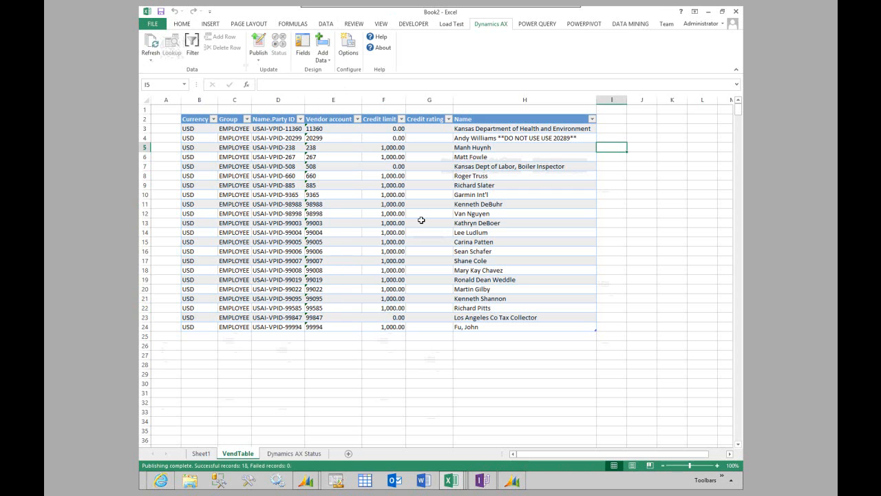
{"action": "left_click", "coordinate": [296, 454]}
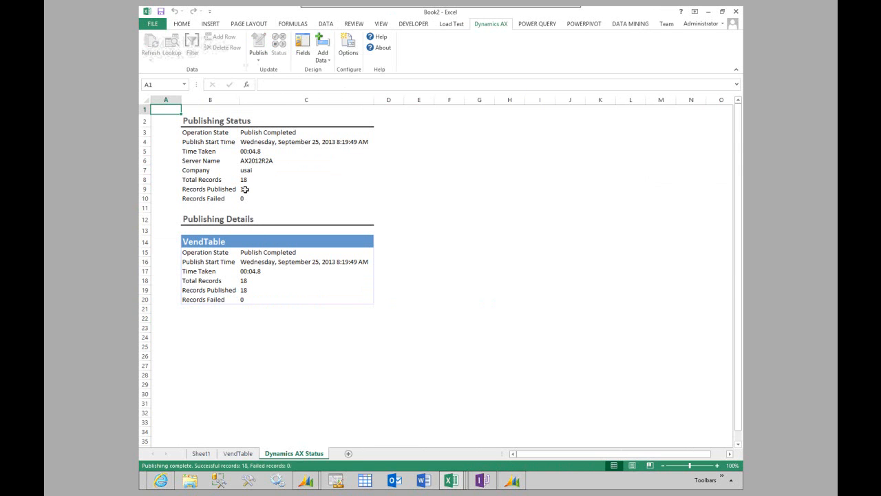
{"action": "left_click", "coordinate": [237, 454]}
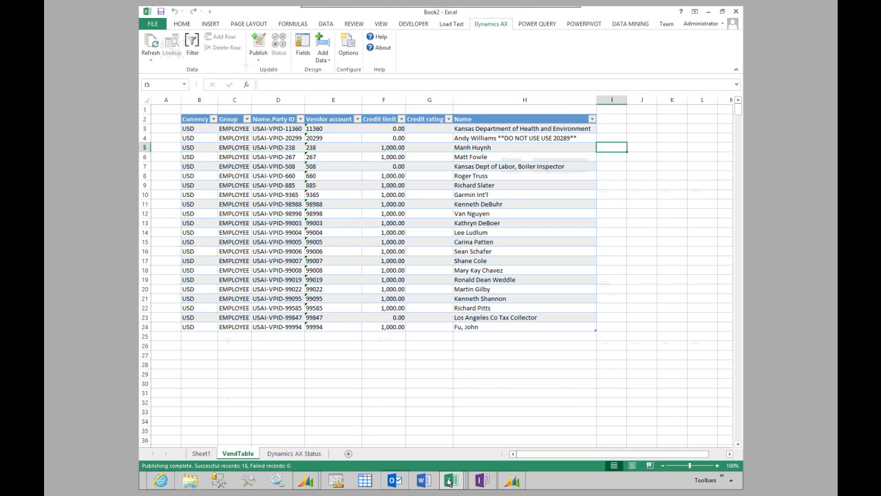
Switch to the Book1 workbook and show its CustGroup worksheet.
{"action": "mouse_move", "coordinate": [443, 469]}
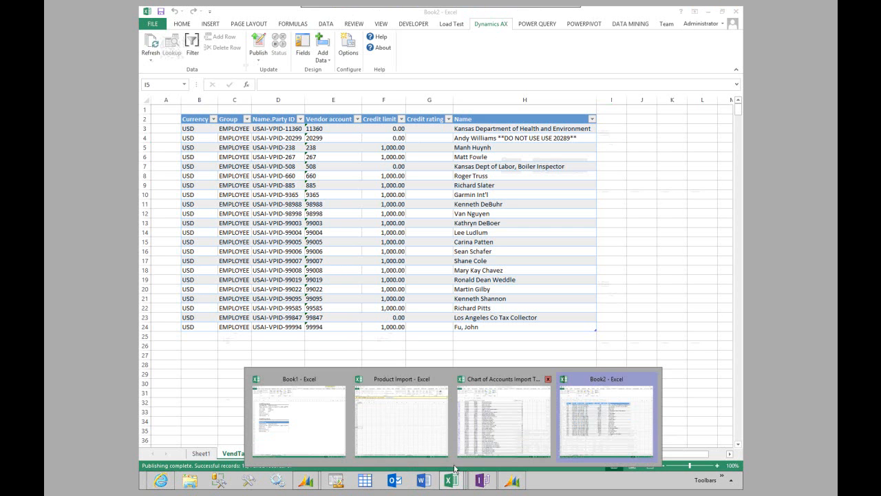
{"action": "left_click", "coordinate": [320, 440]}
{"action": "left_click", "coordinate": [242, 452]}
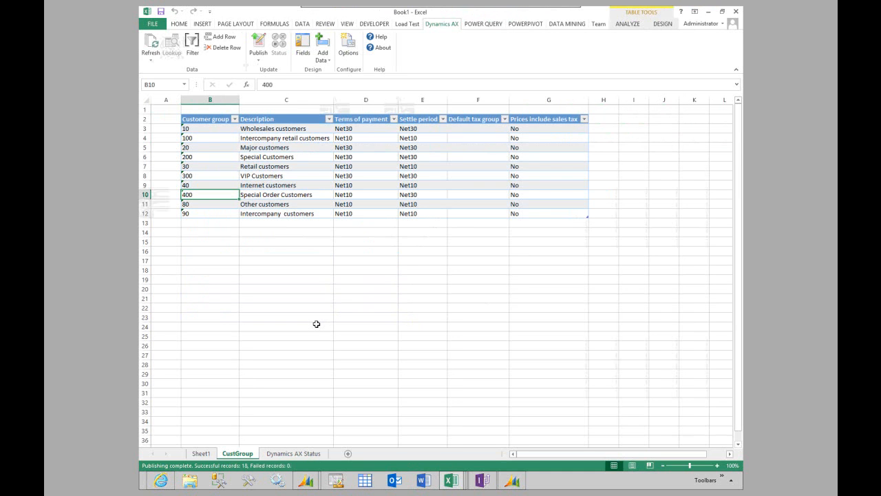
{"action": "left_click", "coordinate": [355, 51]}
Switch to Dynamics AX, change the company to us01 and open the Customer groups form from Accounts receivable setup.
{"action": "left_click", "coordinate": [307, 480]}
{"action": "left_click", "coordinate": [348, 432]}
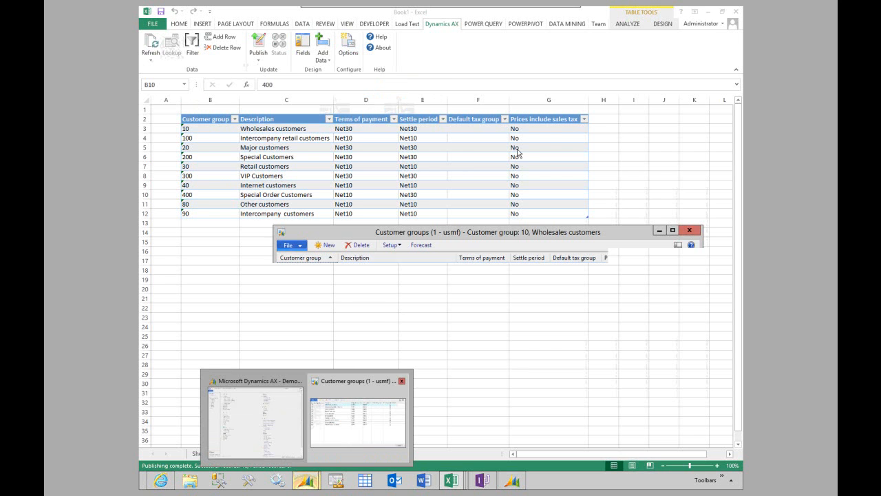
{"action": "left_click", "coordinate": [307, 482]}
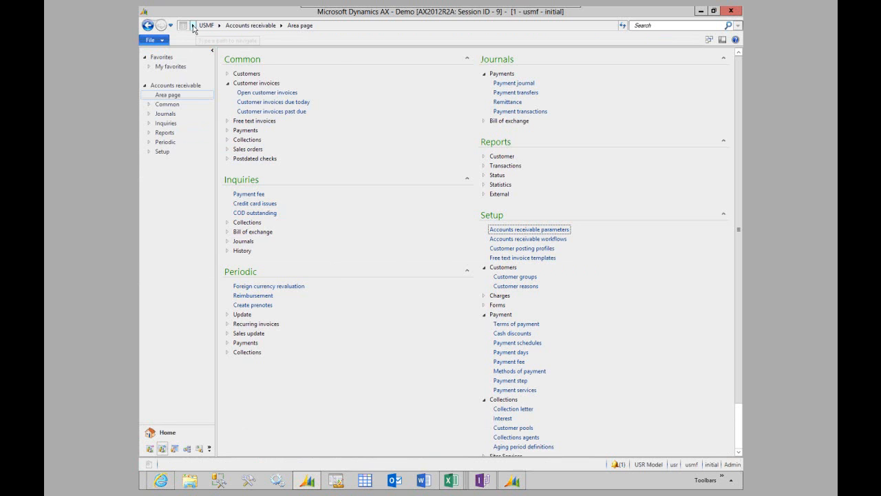
{"action": "left_click", "coordinate": [193, 26]}
{"action": "left_click", "coordinate": [238, 181]}
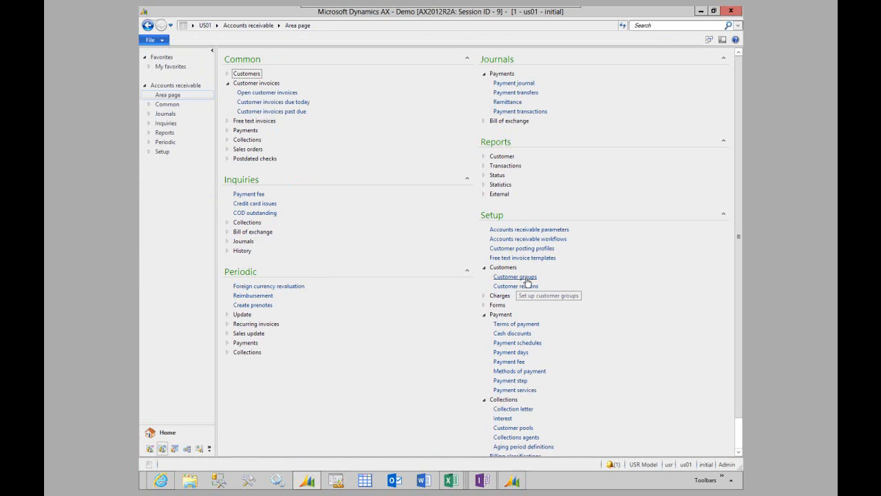
{"action": "left_click", "coordinate": [527, 280]}
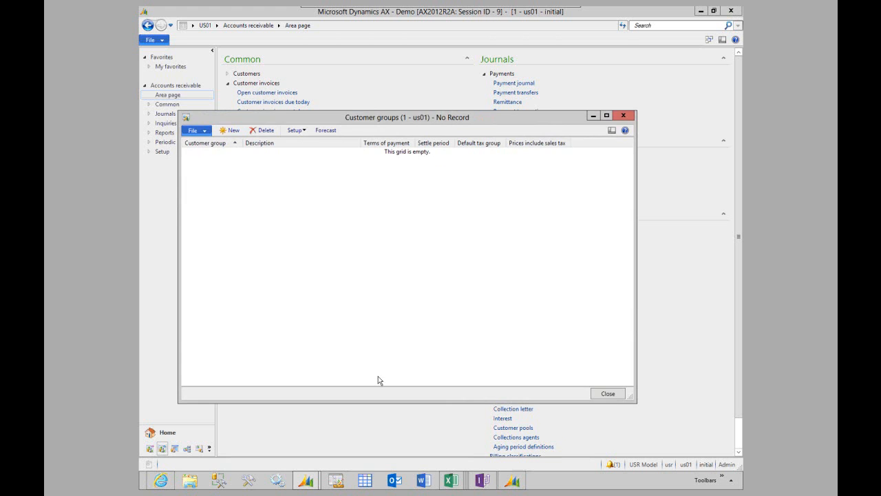
Return to the Book1 workbook in Excel, copy the customer group table B2:G12 and paste it as values at J2.
{"action": "left_click", "coordinate": [451, 480]}
{"action": "left_click", "coordinate": [445, 483]}
{"action": "left_click", "coordinate": [447, 483]}
{"action": "left_click", "coordinate": [321, 423]}
{"action": "left_click_drag", "start_coordinate": [210, 119], "coordinate": [551, 213]}
{"action": "key", "text": "ctrl+c"}
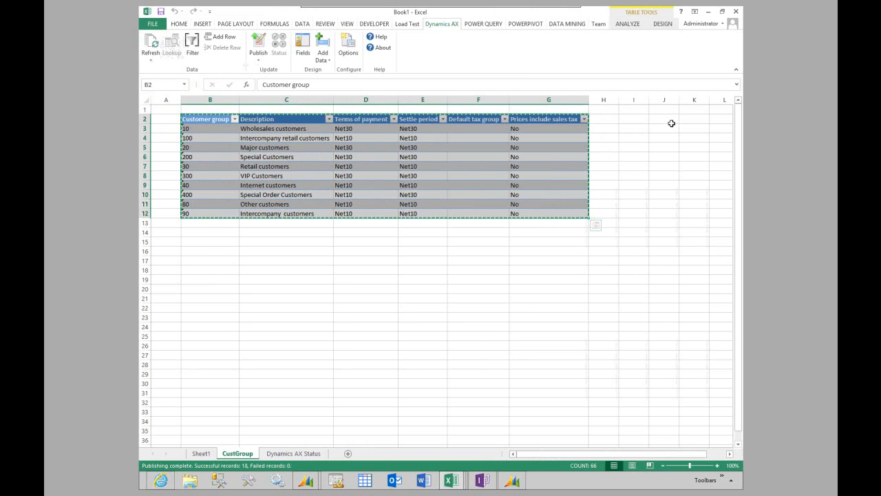
{"action": "right_click", "coordinate": [672, 122]}
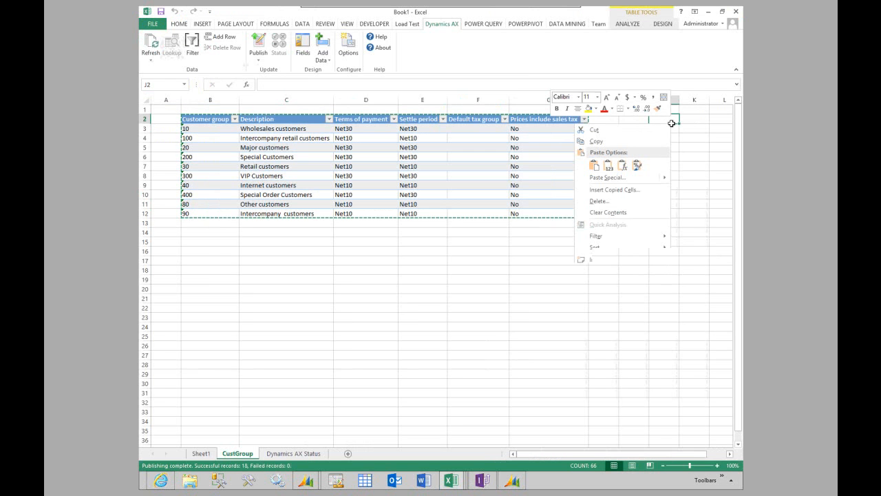
{"action": "left_click", "coordinate": [608, 166]}
Make the header row of the pasted copy, J2:O2, bold and auto-fit the width of all worksheet columns.
{"action": "mouse_move", "coordinate": [665, 119]}
{"action": "left_mouse_down"}
{"action": "mouse_move", "coordinate": [679, 119]}
{"action": "mouse_move", "coordinate": [664, 119]}
{"action": "left_mouse_up"}
{"action": "key", "text": "Escape"}
{"action": "left_click", "coordinate": [146, 101]}
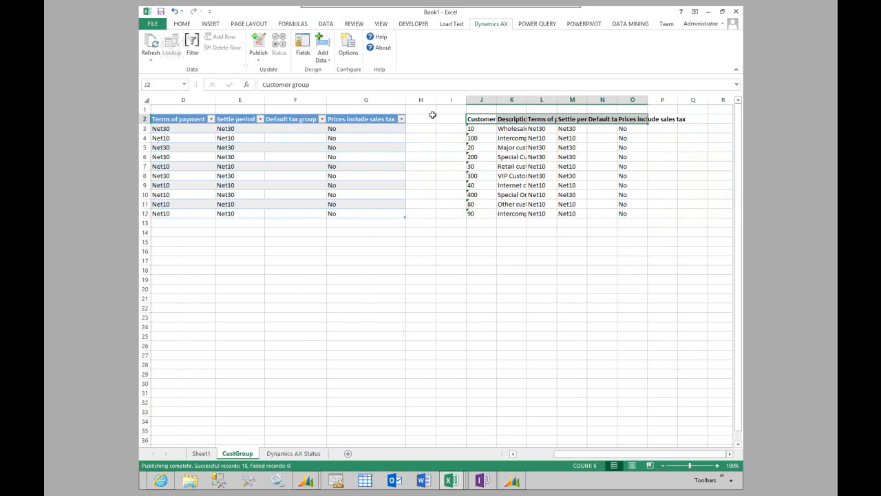
{"action": "double_click", "coordinate": [496, 99]}
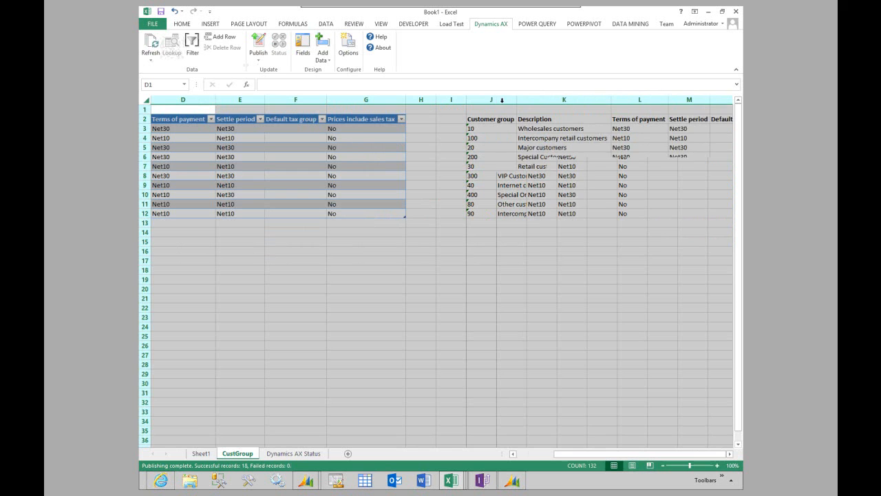
Clear the Terms of payment values in L3:L12 of the pasted customer group copy.
{"action": "left_click", "coordinate": [632, 153]}
{"action": "key", "text": "Right"}
{"action": "key", "text": "Right"}
{"action": "key", "text": "Right"}
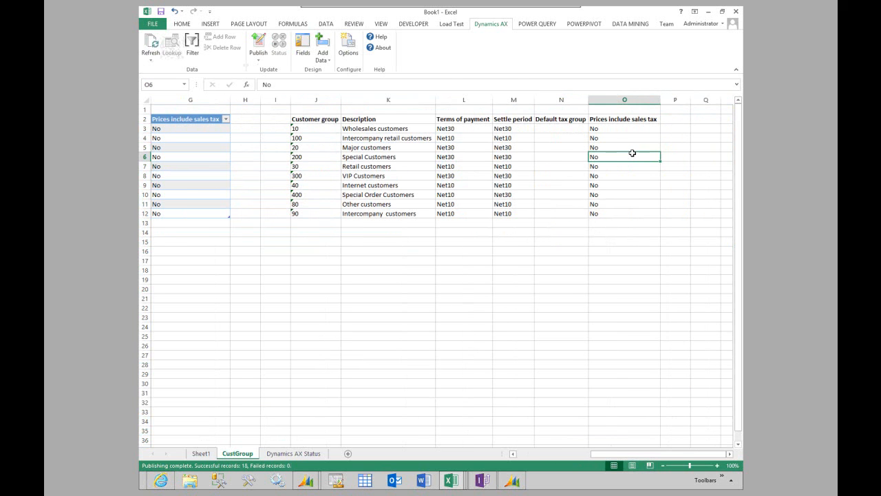
{"action": "key", "text": "Left"}
{"action": "key", "text": "Left"}
{"action": "key", "text": "Left"}
{"action": "key", "text": "Up"}
{"action": "key", "text": "Up"}
{"action": "key", "text": "Up"}
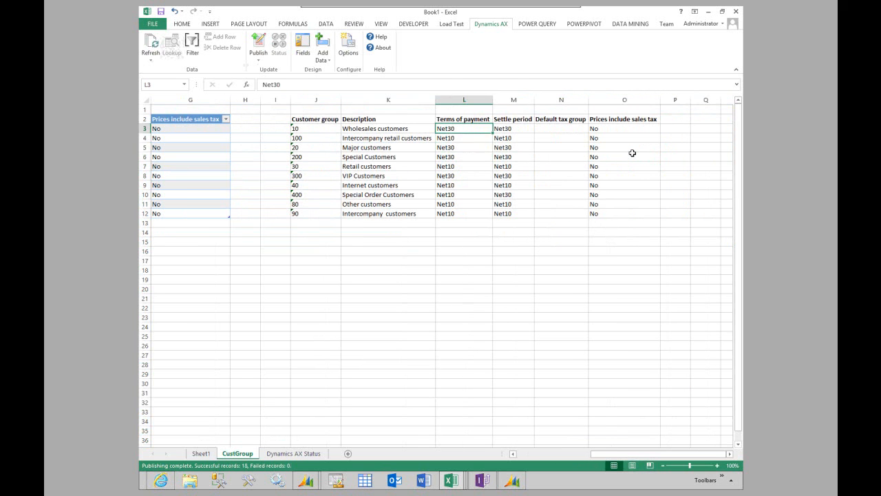
{"action": "key", "text": "BackSpace"}
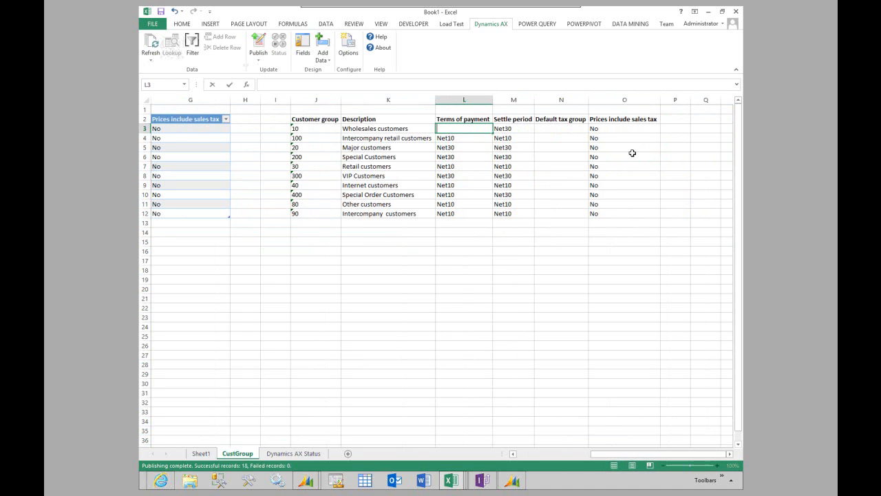
{"action": "key", "text": "shift+Down"}
{"action": "key", "text": "shift+Down"}
{"action": "key", "text": "shift+Down"}
{"action": "key", "text": "shift+Down"}
{"action": "key", "text": "shift+Down"}
{"action": "key", "text": "shift+Down"}
{"action": "key", "text": "shift+Down"}
{"action": "key", "text": "shift+Down"}
{"action": "key", "text": "shift+Down"}
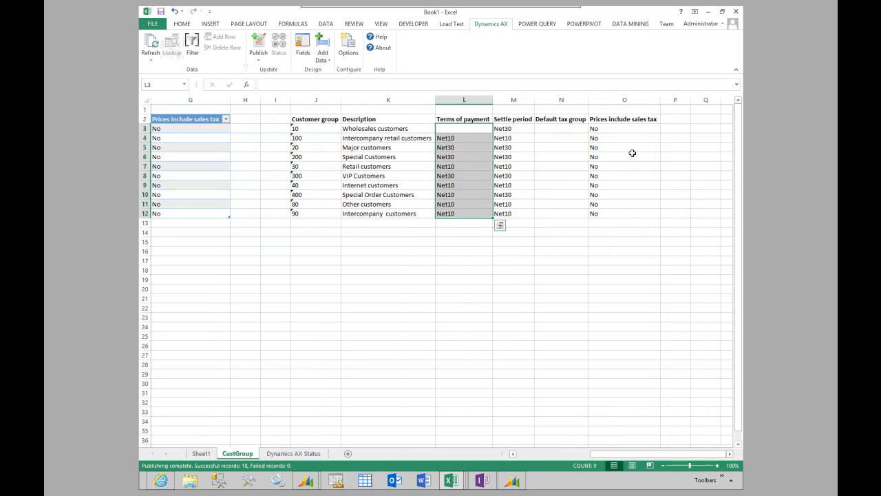
{"action": "key", "text": "Delete"}
Clear the Settle period values in M3:M12 of the pasted customer group copy.
{"action": "key", "text": "Right"}
{"action": "key", "text": "shift+Down"}
{"action": "key", "text": "shift+Down"}
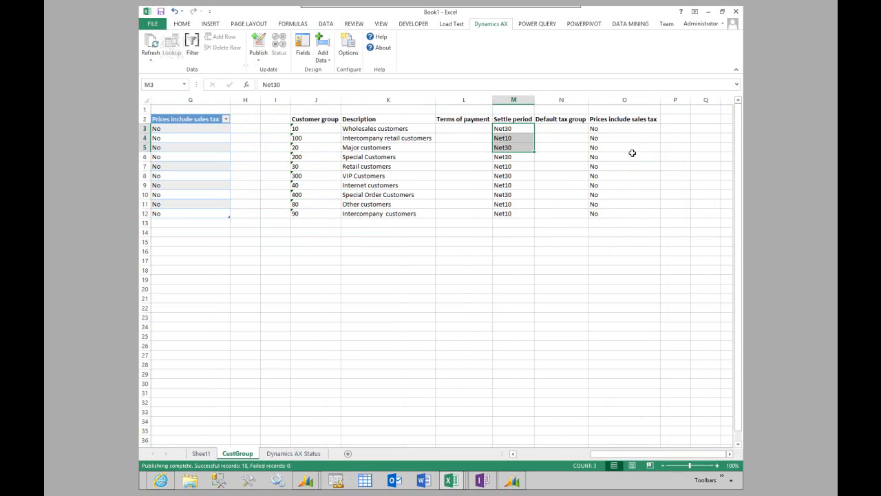
{"action": "key", "text": "shift+Up"}
{"action": "key", "text": "shift+Up"}
{"action": "key", "text": "BackSpace"}
{"action": "key", "text": "shift+Down"}
{"action": "key", "text": "shift+Down"}
{"action": "key", "text": "shift+Down"}
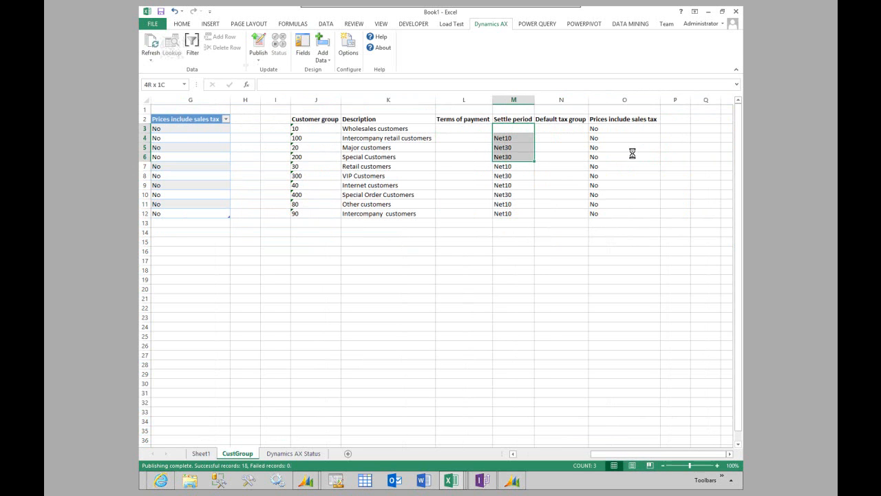
{"action": "key", "text": "shift+Down"}
{"action": "key", "text": "shift+Down"}
{"action": "key", "text": "shift+Down"}
{"action": "key", "text": "shift+Down"}
{"action": "key", "text": "shift+Down"}
{"action": "key", "text": "shift+Down"}
{"action": "key", "text": "Delete"}
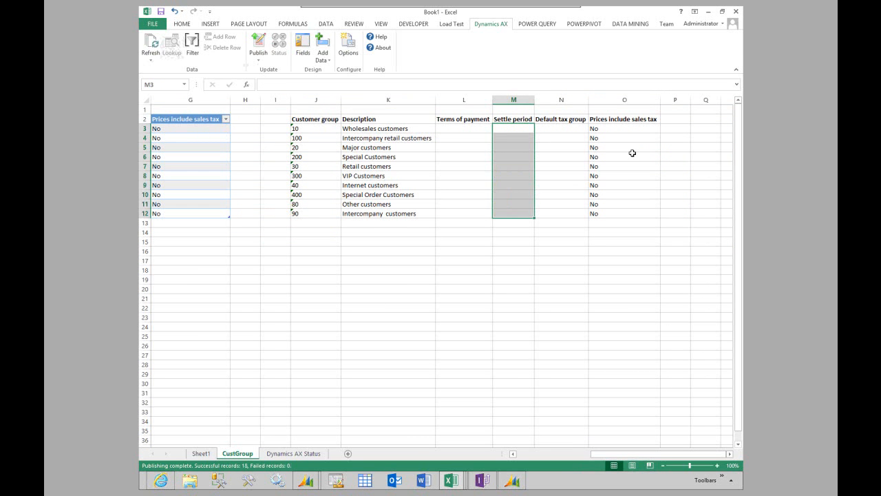
Change the add-in's legal entity to us01 and refresh the CustGroup table's data.
{"action": "key", "text": "Home"}
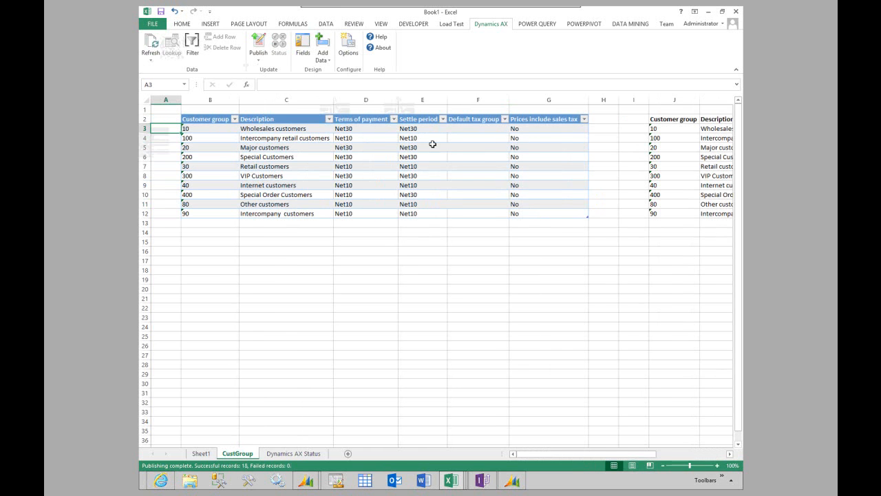
{"action": "left_click", "coordinate": [349, 46]}
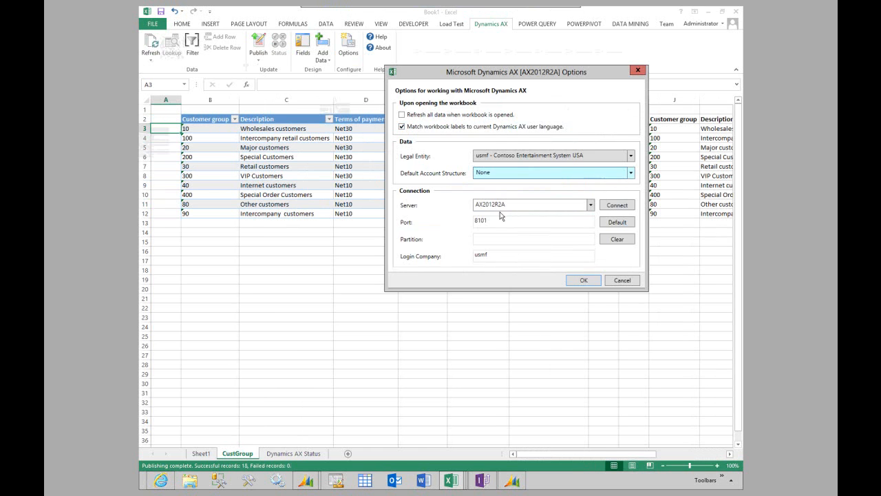
{"action": "left_click", "coordinate": [514, 157]}
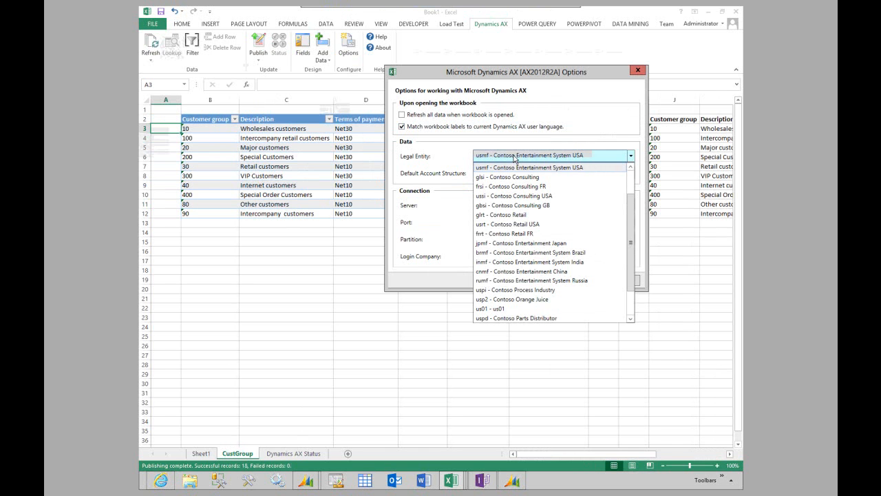
{"action": "left_click", "coordinate": [504, 308]}
{"action": "left_click", "coordinate": [585, 281]}
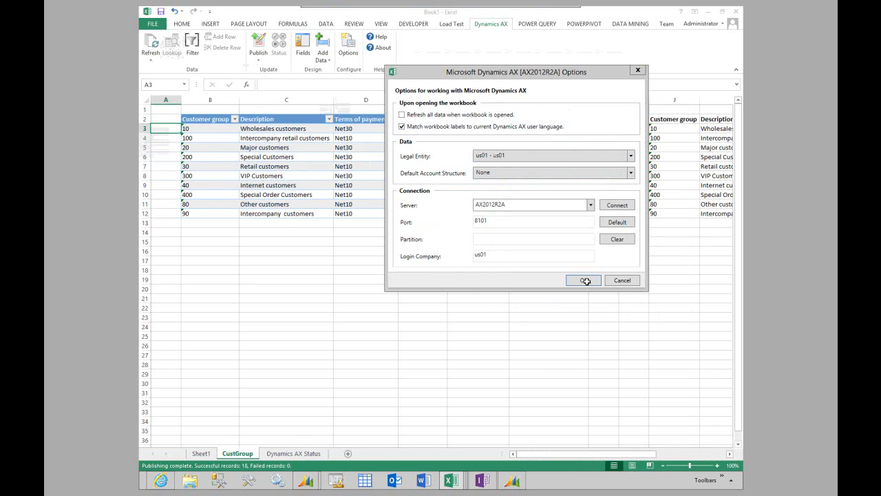
{"action": "left_click", "coordinate": [151, 58]}
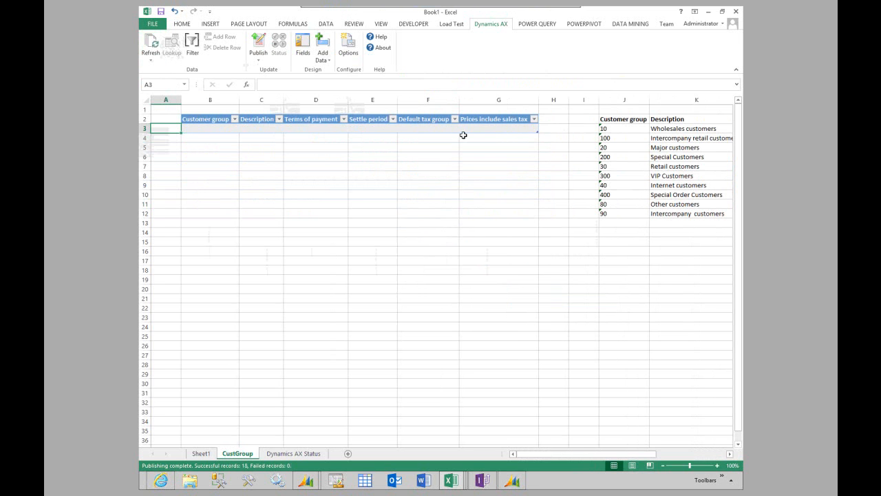
Copy the customer group rows J3:O13 and paste them as values into the CustGroup table starting at B3.
{"action": "left_click", "coordinate": [609, 129]}
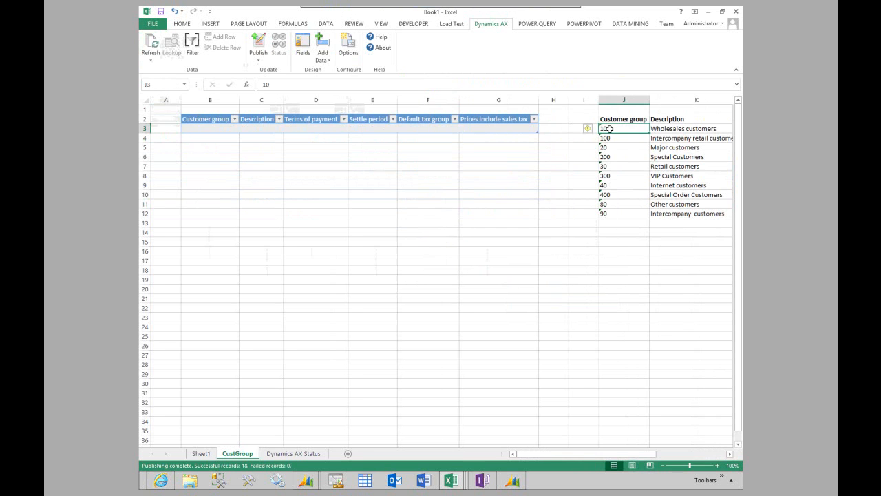
{"action": "key", "text": "ctrl+shift+End"}
{"action": "key", "text": "shift+Up"}
{"action": "key", "text": "shift+Up"}
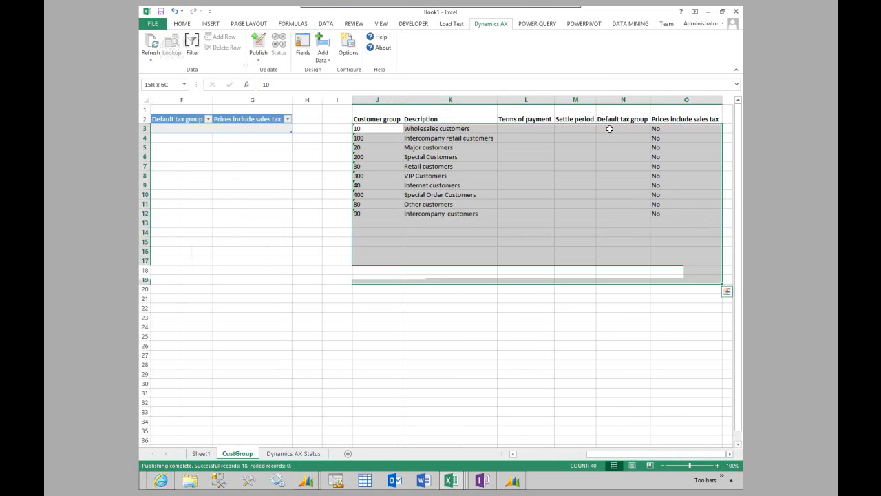
{"action": "key", "text": "shift+Up"}
{"action": "key", "text": "shift+Up"}
{"action": "key", "text": "shift+Up"}
{"action": "key", "text": "shift+Up"}
{"action": "key", "text": "ctrl+c"}
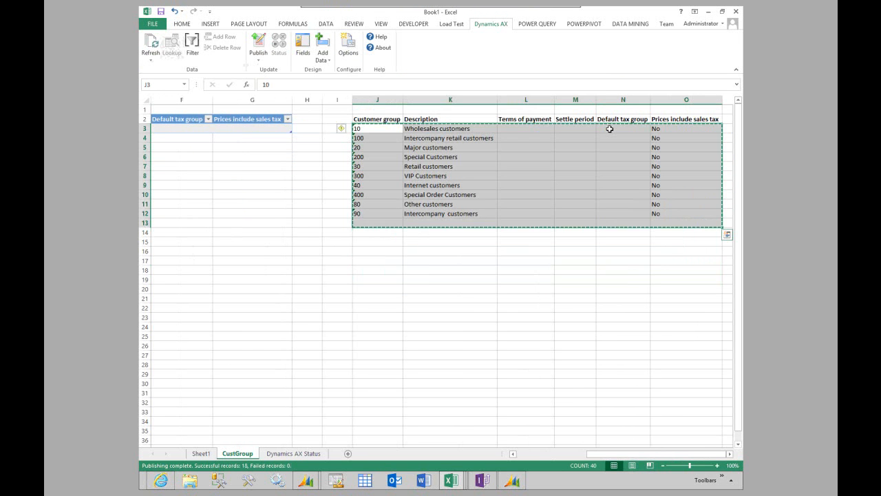
{"action": "scroll", "coordinate": [610, 129], "scroll_direction": "left", "scroll_amount": 3}
{"action": "left_click", "coordinate": [197, 130]}
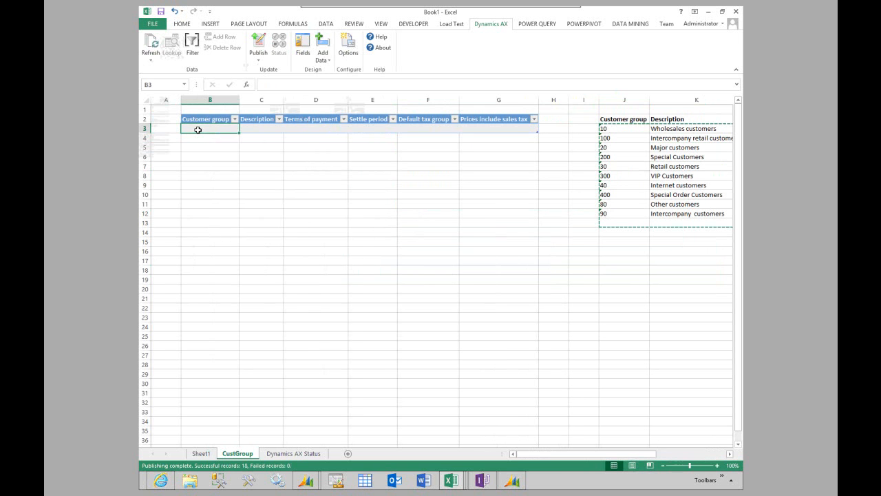
{"action": "right_click", "coordinate": [198, 130]}
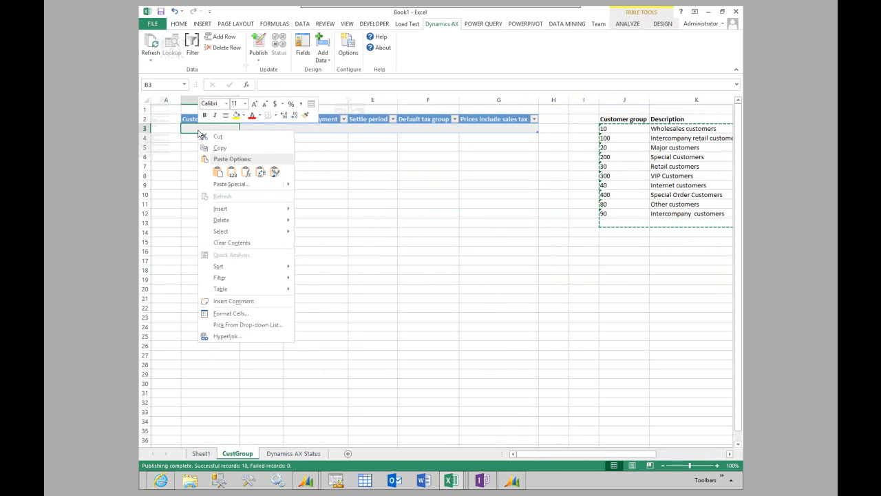
{"action": "left_click", "coordinate": [232, 173]}
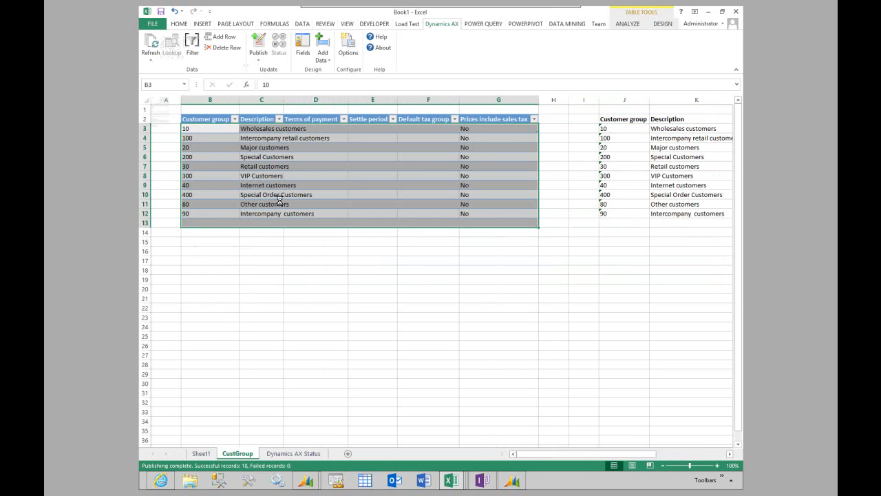
Publish all the customer group records to Dynamics AX for the us01 legal entity.
{"action": "left_click", "coordinate": [220, 222]}
{"action": "left_click", "coordinate": [260, 60]}
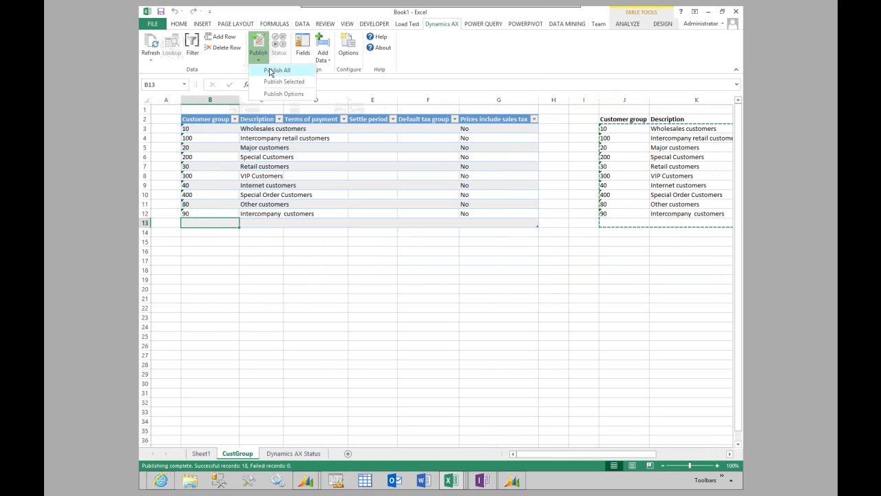
{"action": "left_click", "coordinate": [275, 70]}
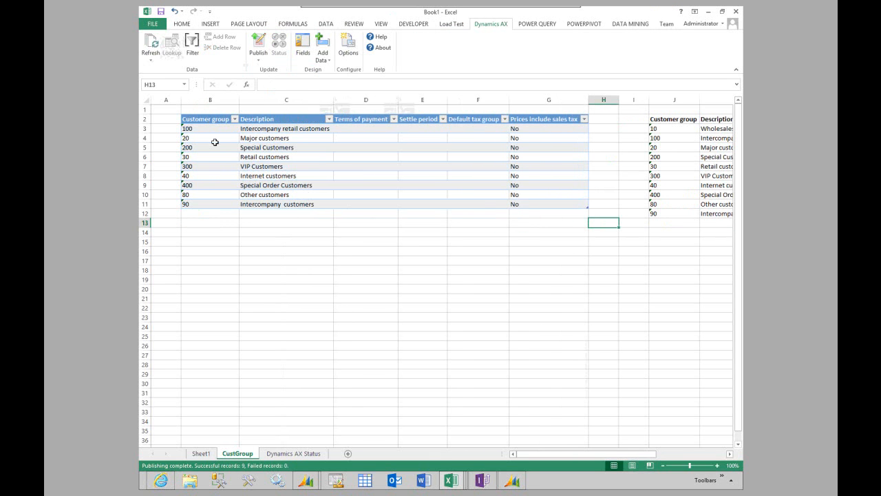
Check the imported records in the us01 Customer groups form in Dynamics AX and close the form.
{"action": "left_click", "coordinate": [298, 480]}
{"action": "left_click", "coordinate": [357, 424]}
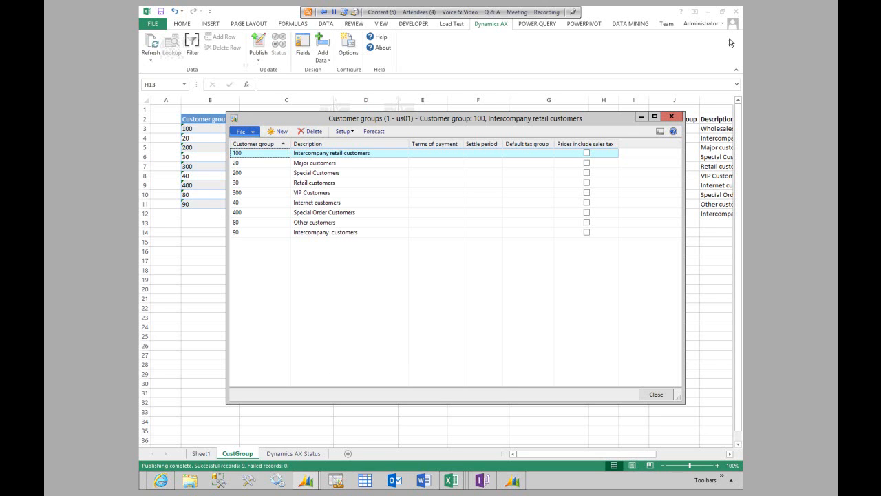
{"action": "left_click", "coordinate": [671, 117]}
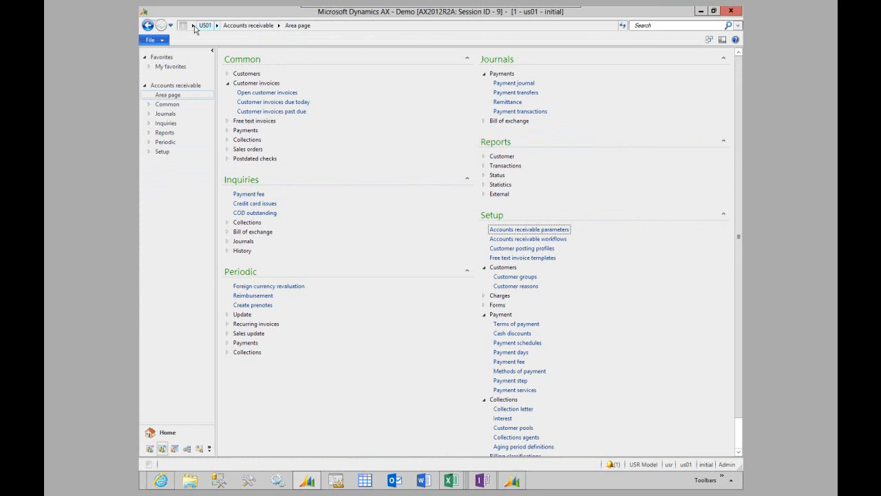
Switch the Dynamics AX company to USMF, open the Released products list in Product information management and select item D0001.
{"action": "left_click", "coordinate": [194, 25]}
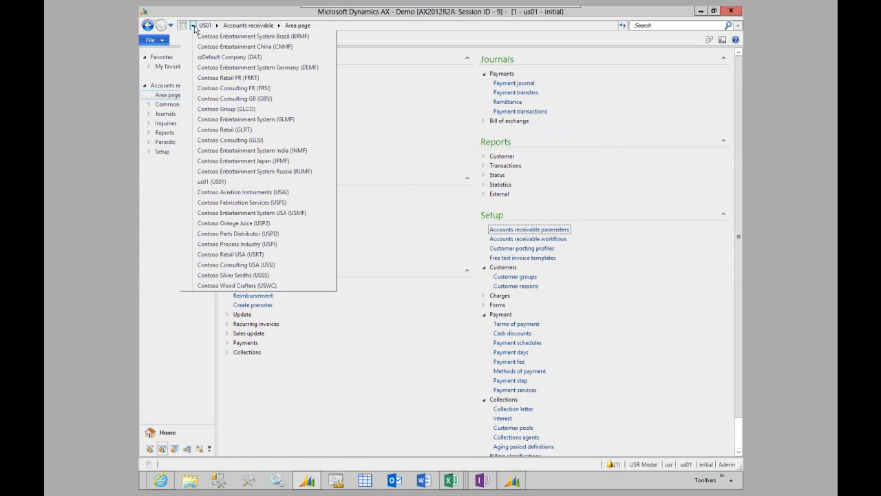
{"action": "left_click", "coordinate": [303, 214]}
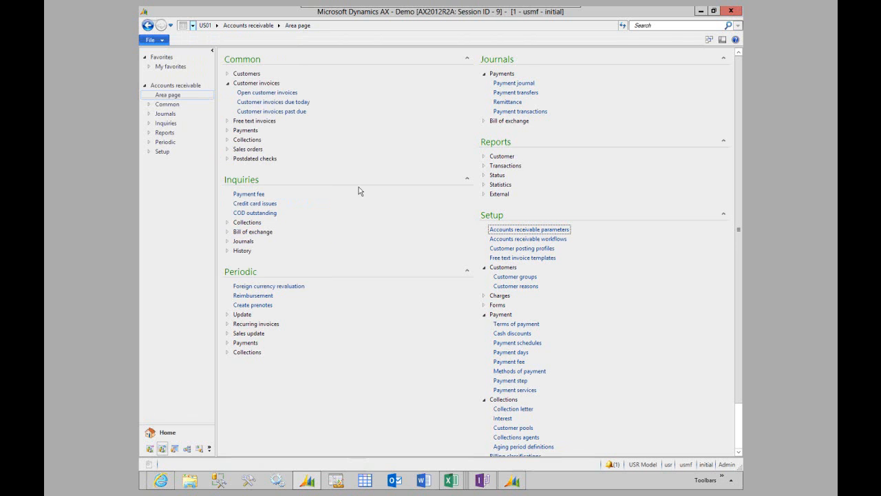
{"action": "left_click", "coordinate": [219, 26]}
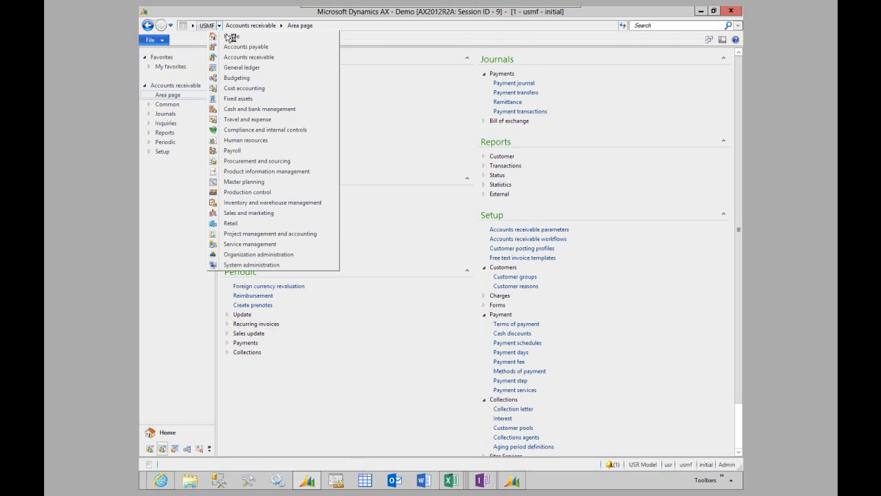
{"action": "left_click", "coordinate": [262, 171]}
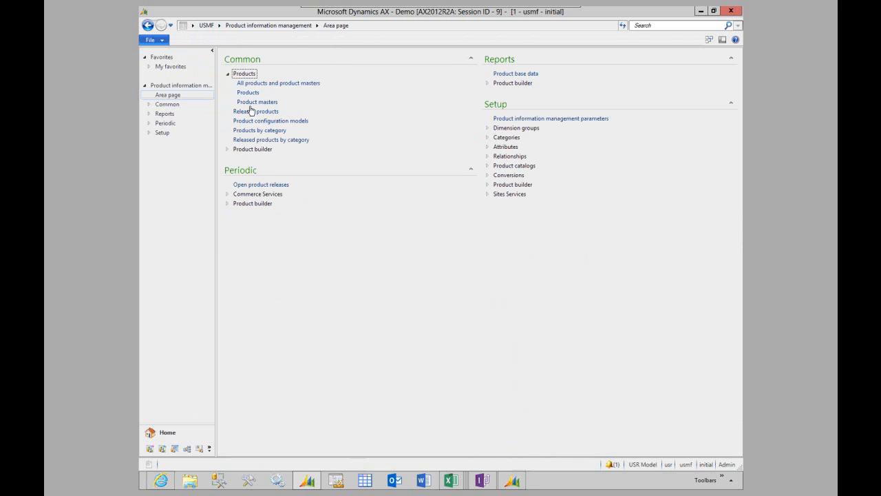
{"action": "left_click", "coordinate": [249, 112]}
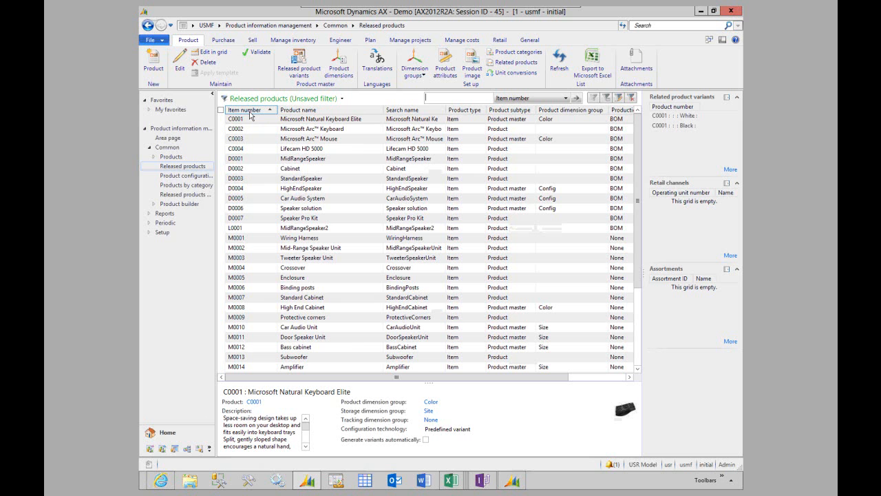
{"action": "left_click", "coordinate": [280, 52]}
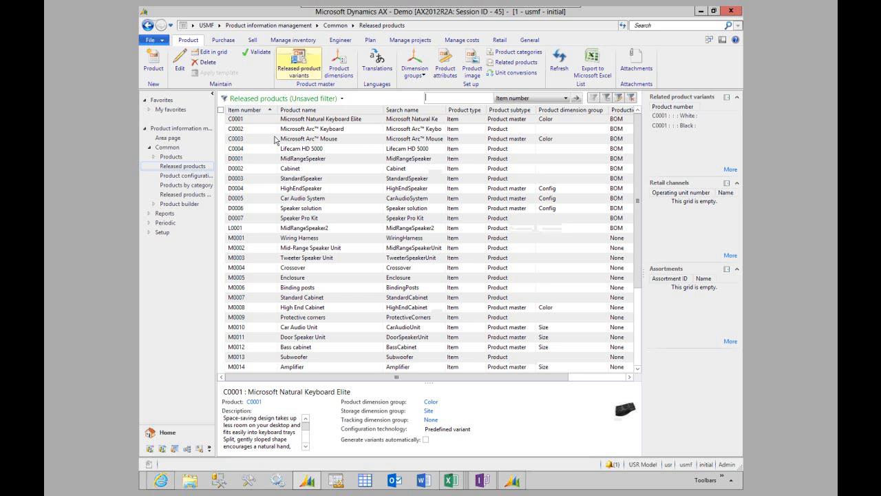
{"action": "left_click", "coordinate": [308, 159]}
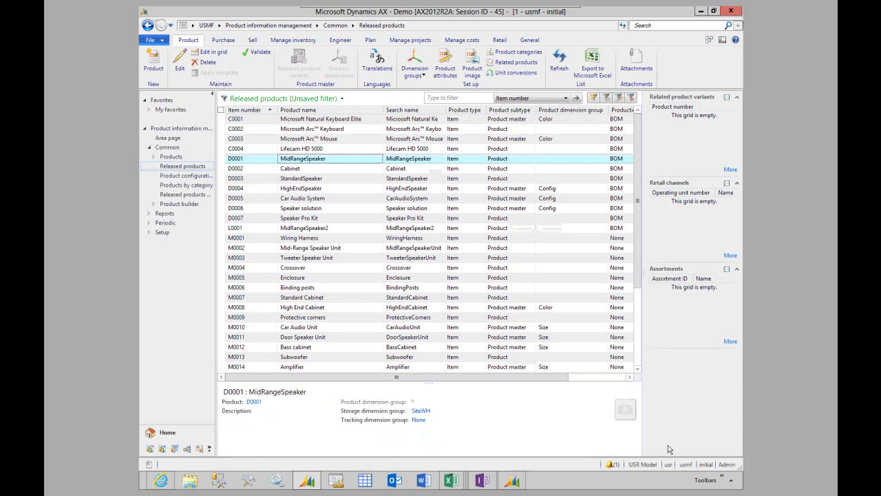
Start a new Excel 2013 window with a blank workbook.
{"action": "left_click", "coordinate": [722, 481]}
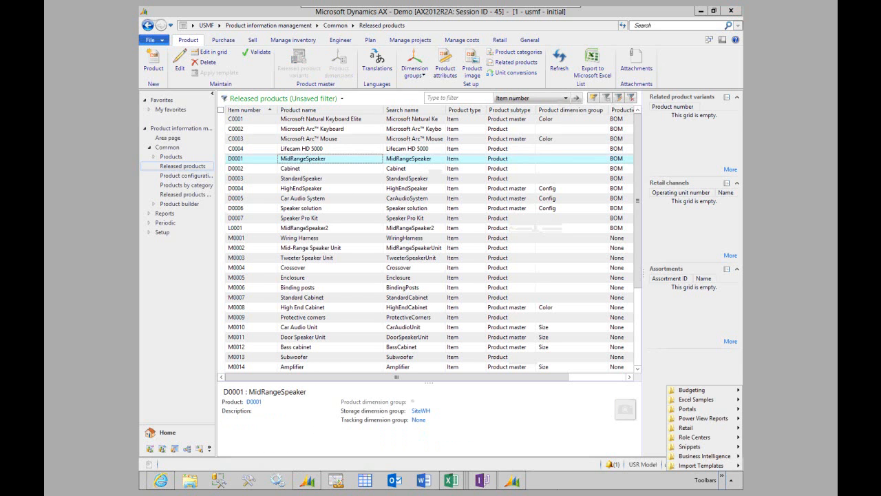
{"action": "right_click", "coordinate": [449, 482]}
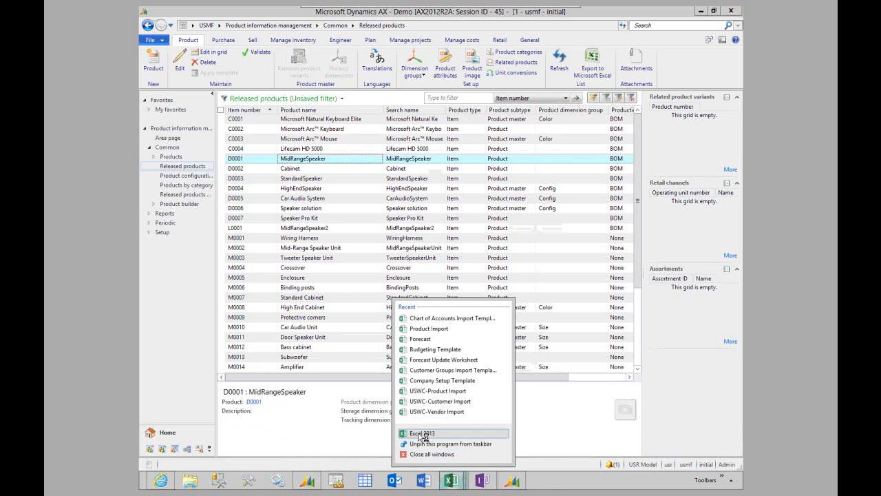
{"action": "left_click", "coordinate": [422, 433]}
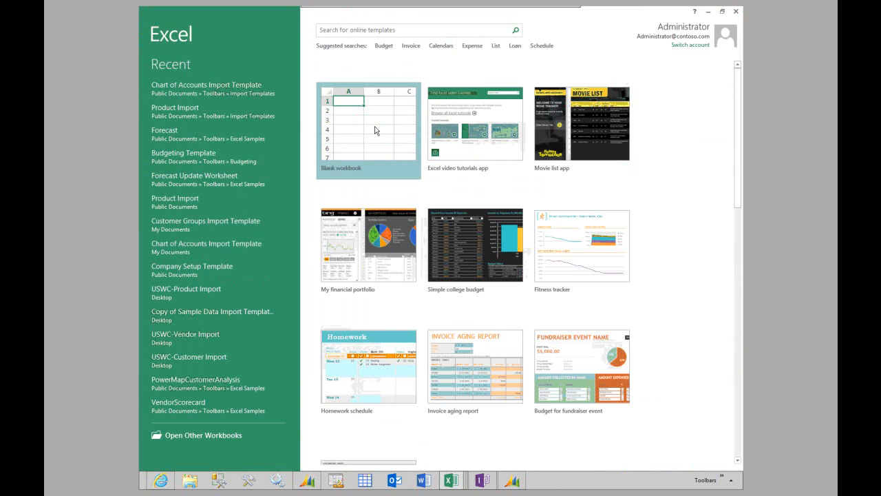
{"action": "left_click", "coordinate": [375, 130]}
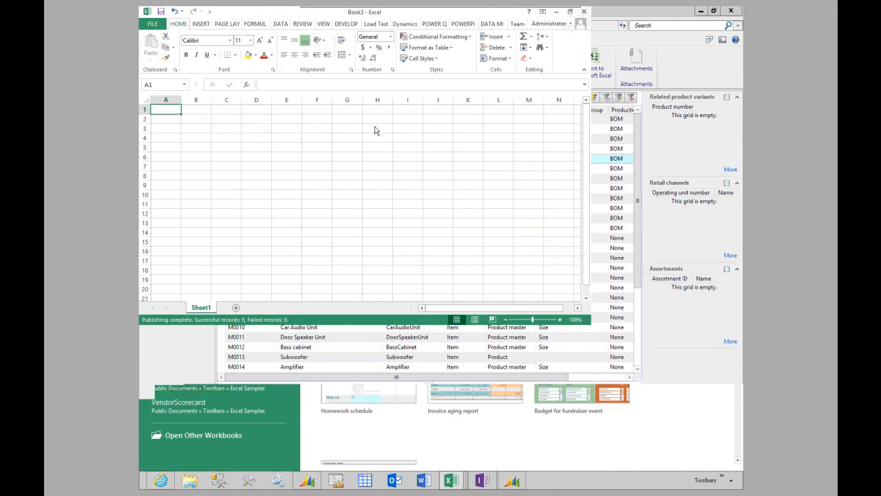
{"action": "left_click", "coordinate": [376, 130]}
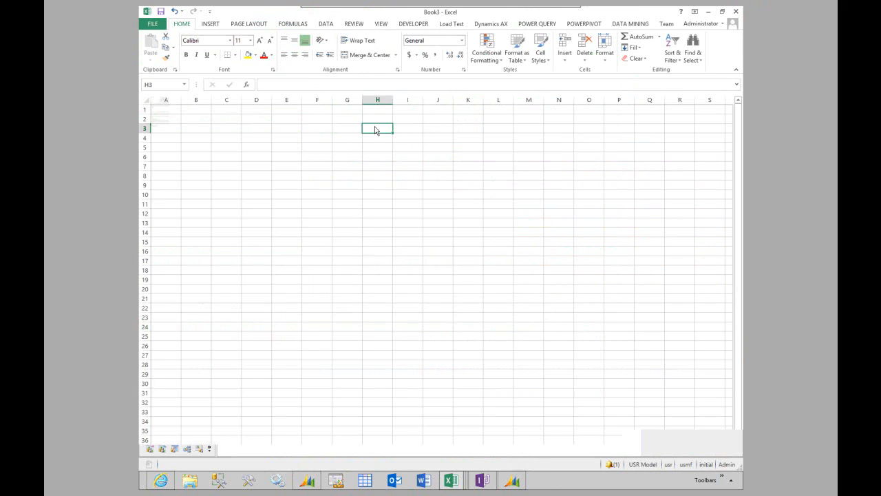
Start adding Dynamics AX tables to the workbook and select EcoResProduct and EcoResProductTranslation for inclusion.
{"action": "left_click", "coordinate": [492, 25]}
{"action": "left_click", "coordinate": [323, 58]}
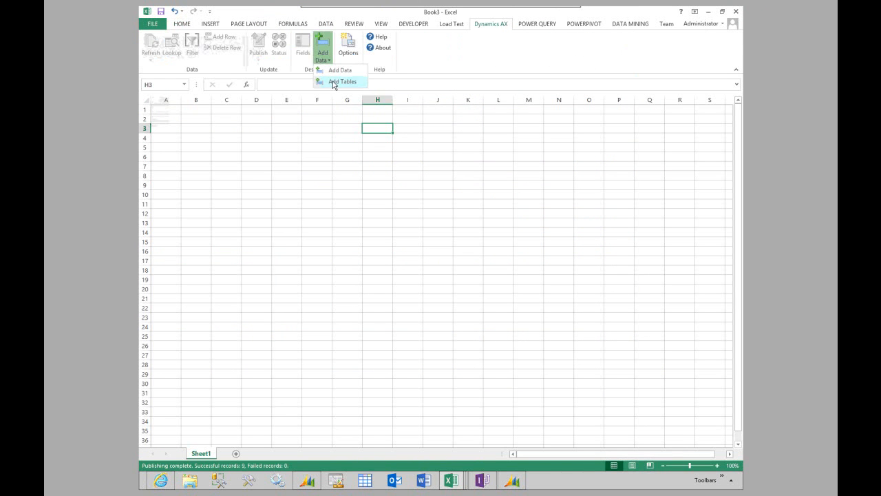
{"action": "left_click", "coordinate": [340, 81]}
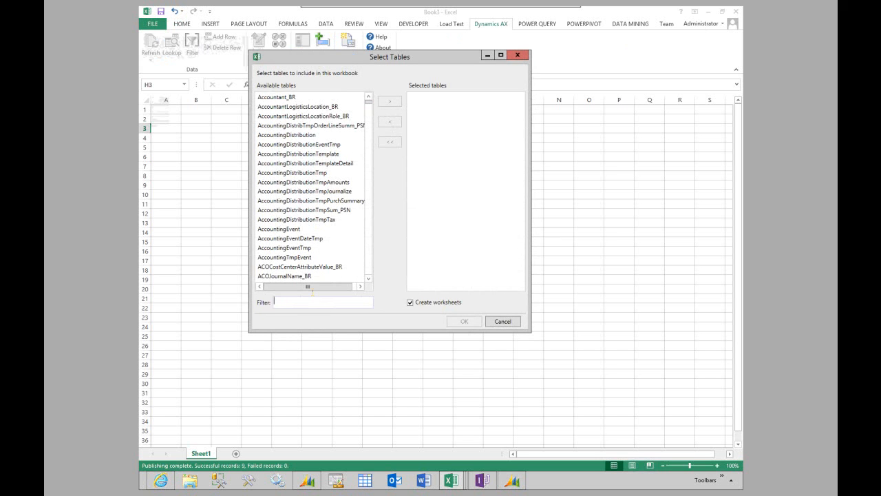
{"action": "type", "text": "ecorespr"}
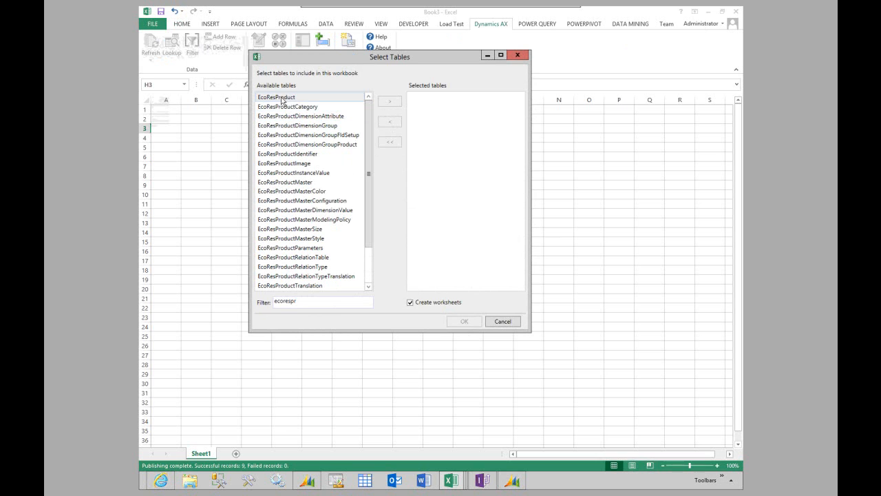
{"action": "left_click", "coordinate": [287, 98]}
{"action": "left_click", "coordinate": [316, 283], "text": "ctrl"}
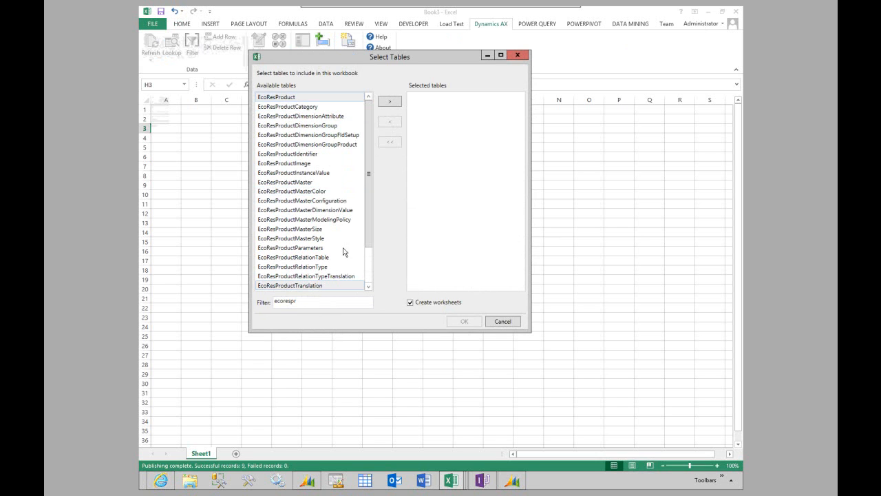
{"action": "left_click", "coordinate": [390, 105]}
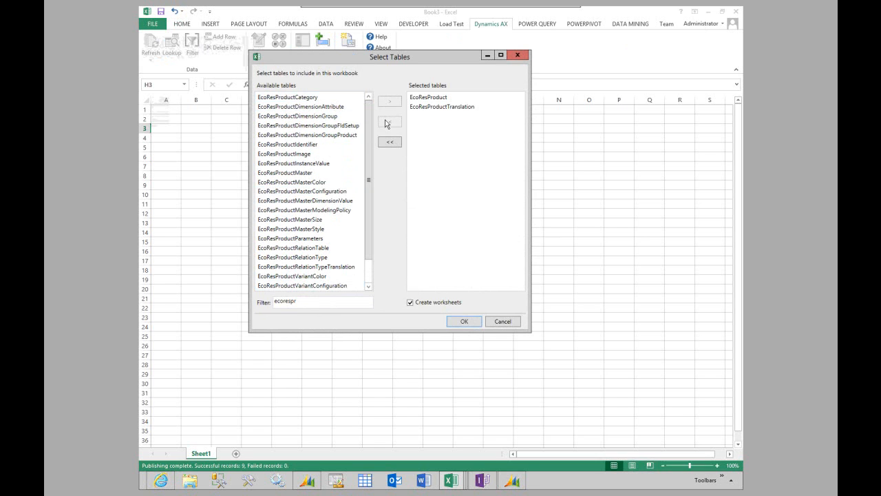
Include InventTable in the selected tables and create a worksheet for each of them.
{"action": "double_click", "coordinate": [307, 301]}
{"action": "type", "text": "in"}
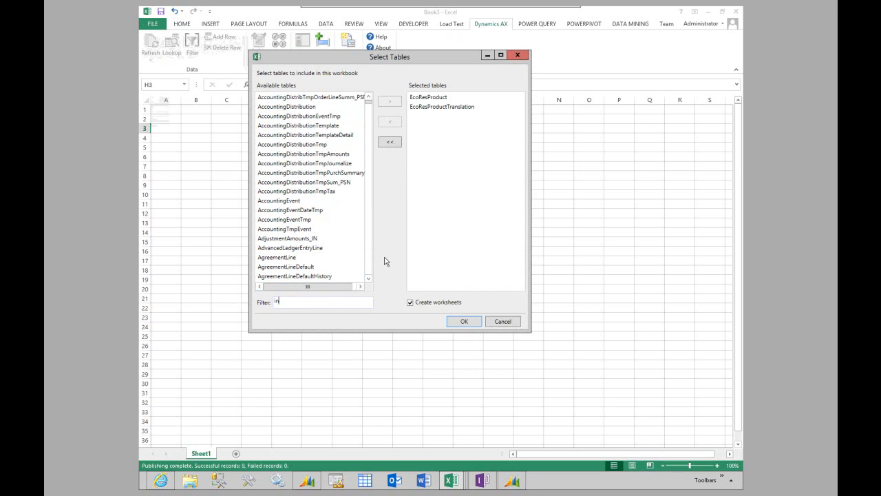
{"action": "type", "text": "ven"}
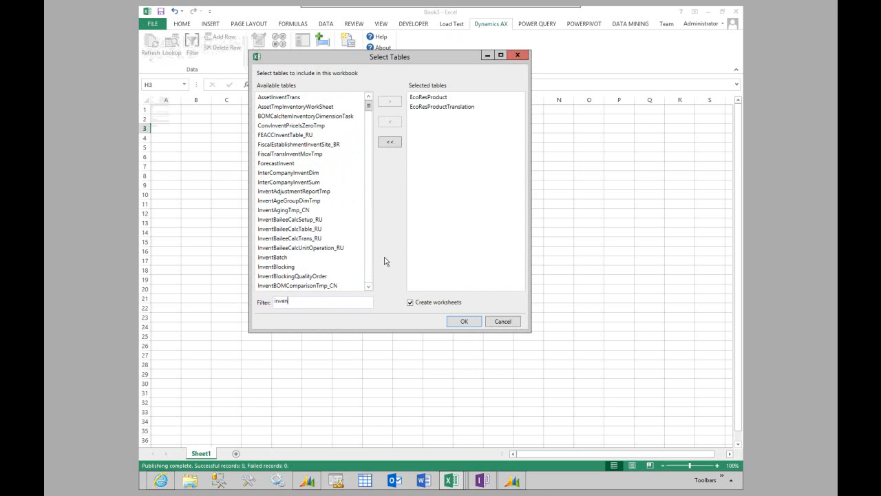
{"action": "type", "text": "tta"}
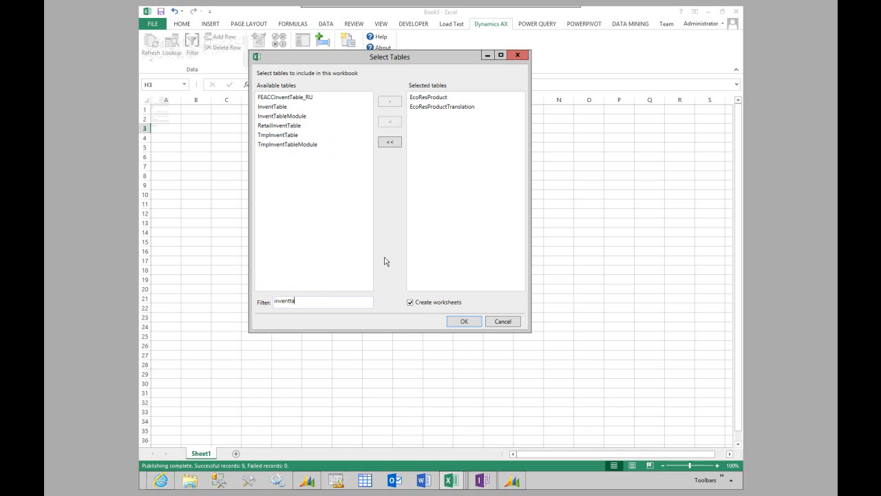
{"action": "left_click", "coordinate": [373, 108]}
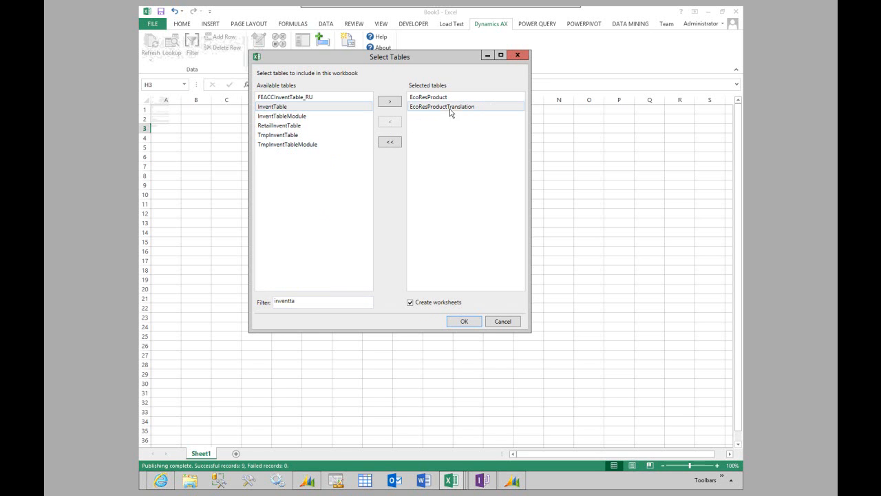
{"action": "left_click", "coordinate": [390, 102]}
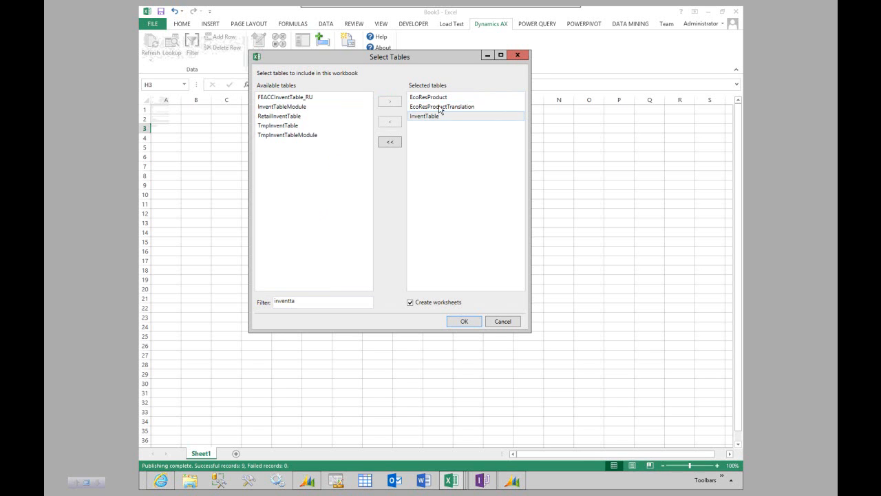
{"action": "left_click", "coordinate": [465, 322]}
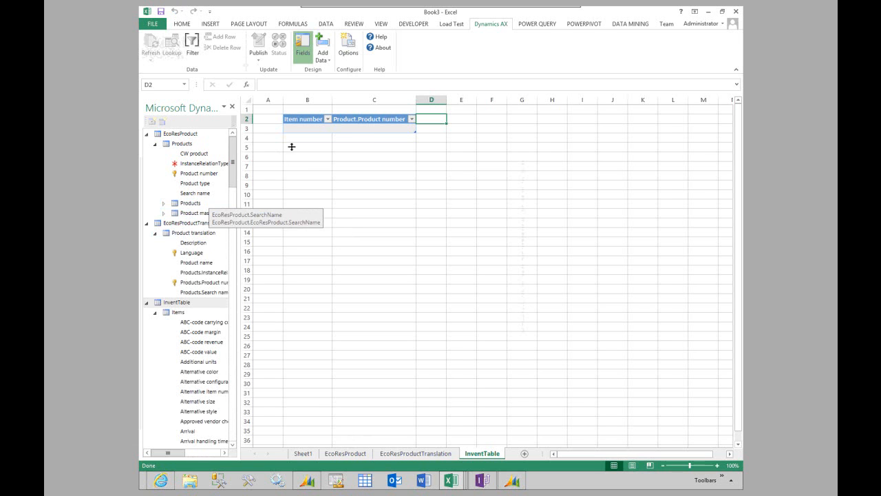
Hide the field list and refresh the InventTable worksheet's data from Dynamics AX.
{"action": "left_click", "coordinate": [304, 45]}
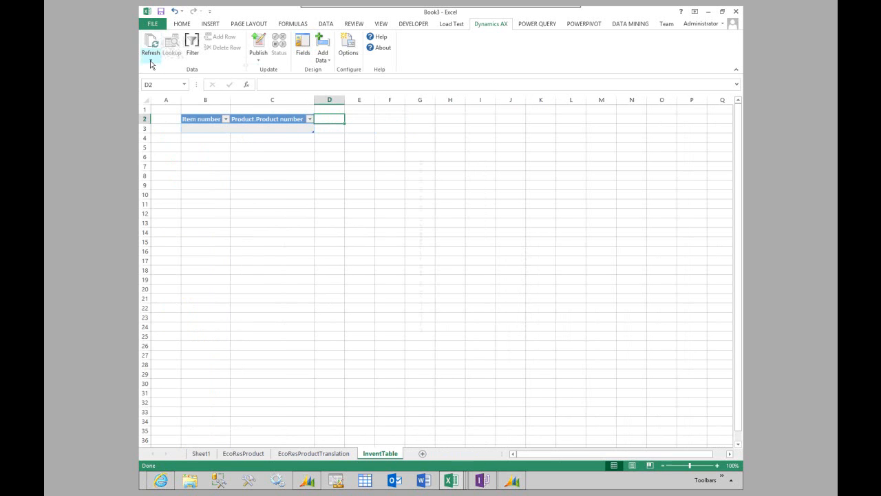
{"action": "left_click", "coordinate": [151, 61]}
{"action": "left_click", "coordinate": [258, 130]}
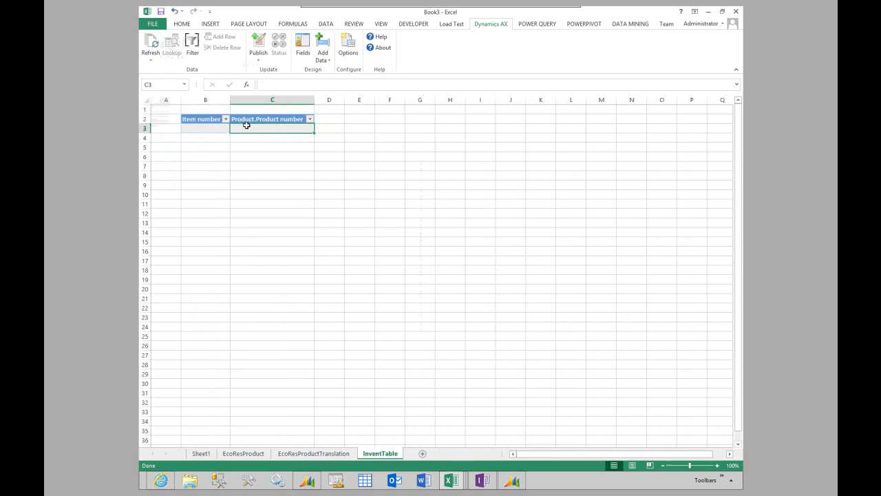
{"action": "left_click", "coordinate": [152, 61]}
{"action": "left_click", "coordinate": [196, 81]}
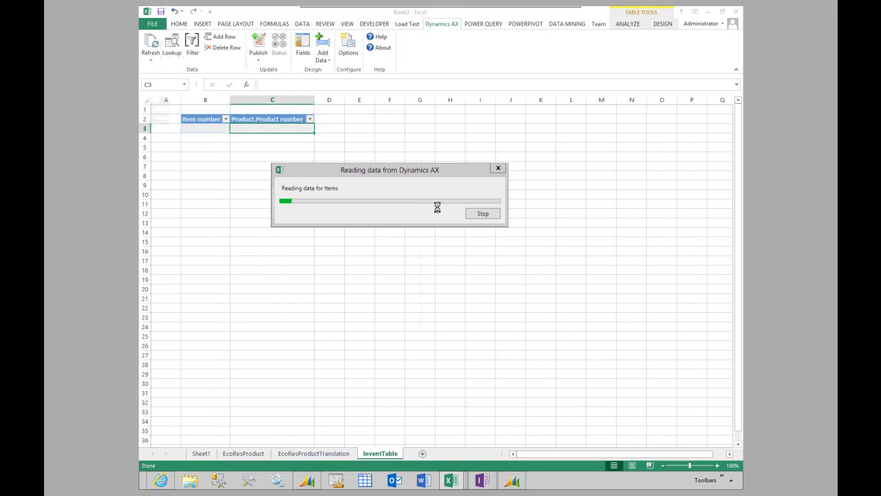
{"action": "left_click", "coordinate": [215, 128]}
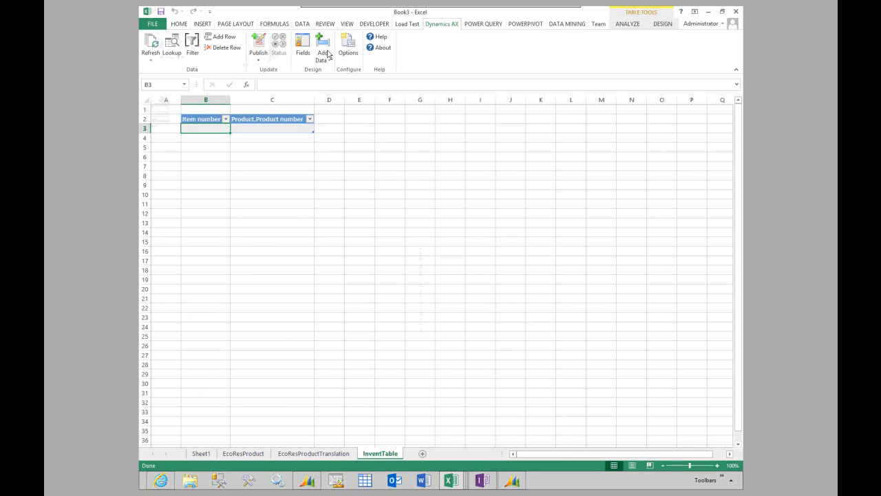
Change the add-in's legal entity to usmf - Contoso Entertainment System USA and refresh the InventTable data.
{"action": "left_click", "coordinate": [350, 47]}
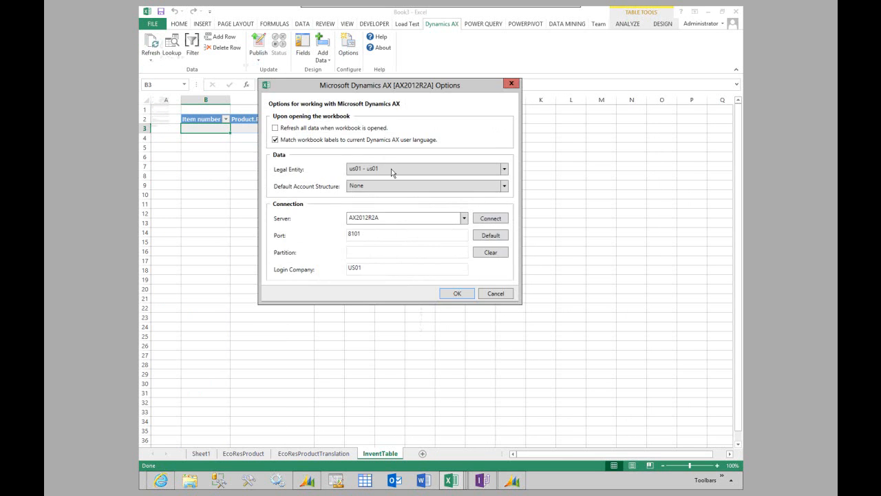
{"action": "left_click", "coordinate": [447, 169]}
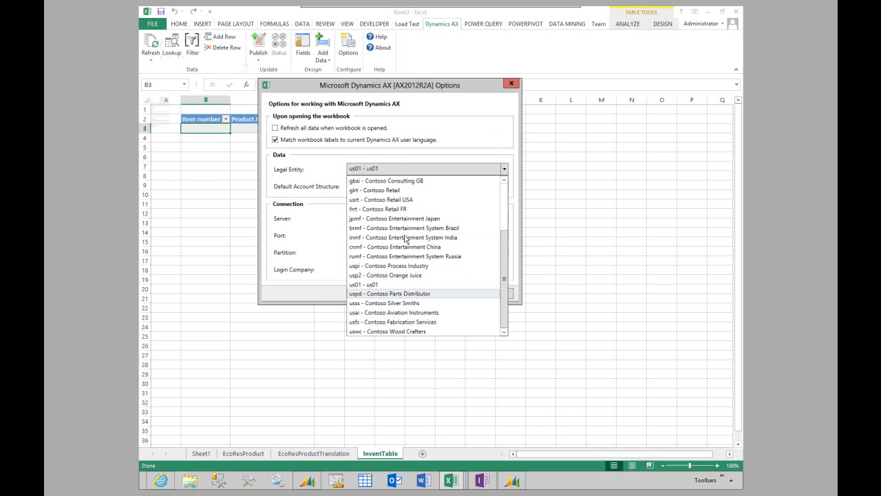
{"action": "scroll", "coordinate": [402, 261], "scroll_direction": "up", "scroll_amount": 3}
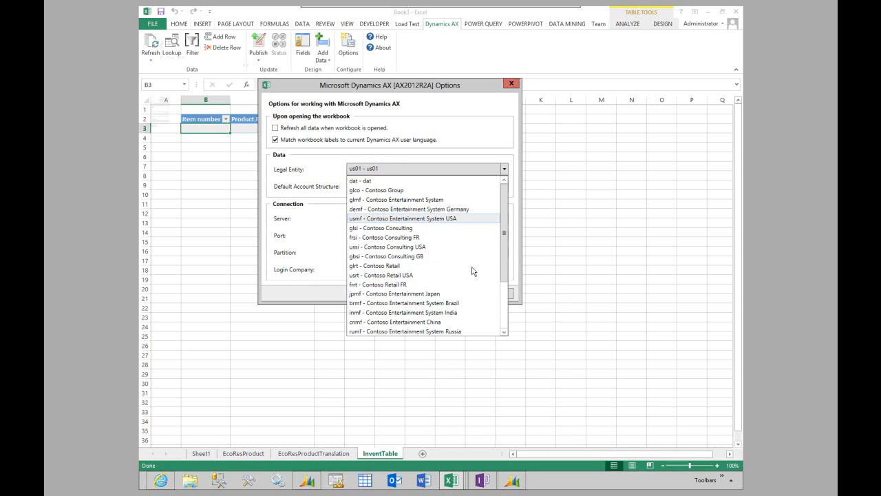
{"action": "left_click", "coordinate": [394, 218]}
{"action": "key", "text": "Return"}
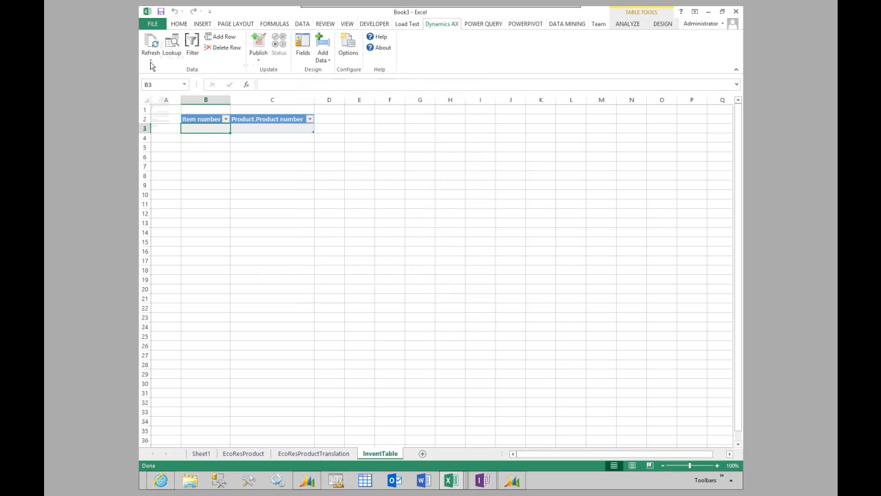
{"action": "left_click", "coordinate": [151, 60]}
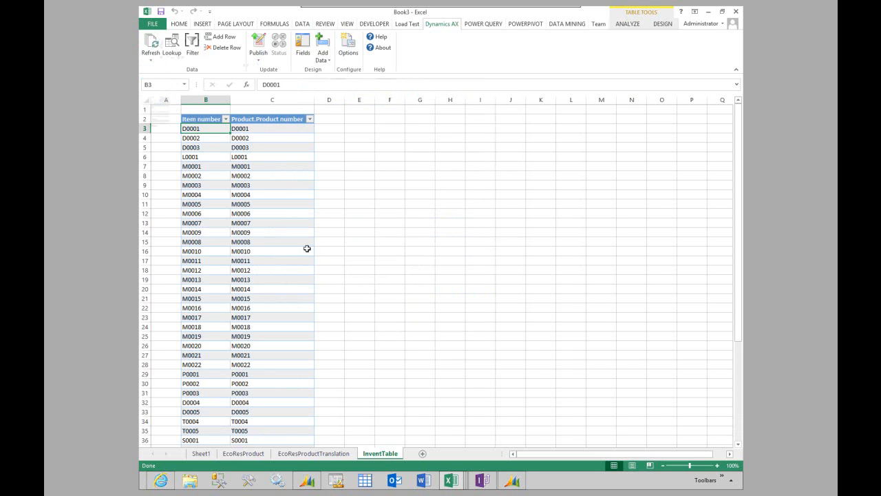
Refresh all the workbook's tables from the EcoResProduct worksheet and stop the read during the product translation data.
{"action": "left_click", "coordinate": [248, 454]}
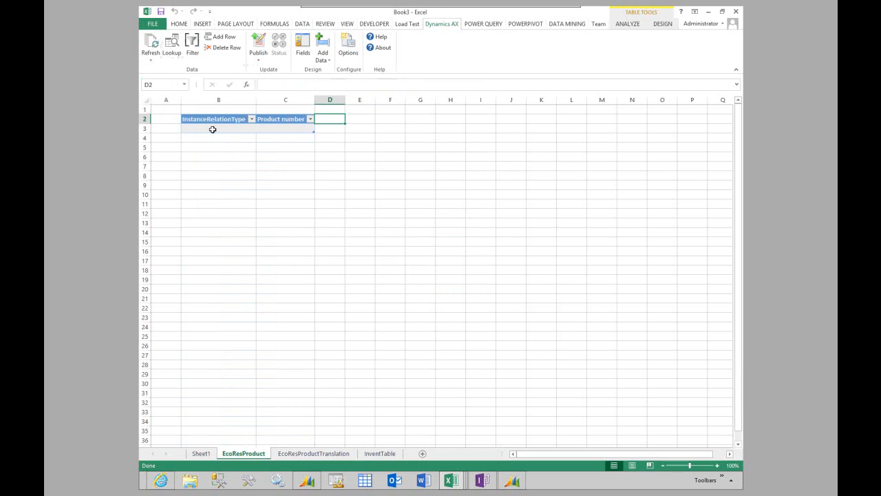
{"action": "left_click", "coordinate": [150, 59]}
{"action": "left_click", "coordinate": [172, 72]}
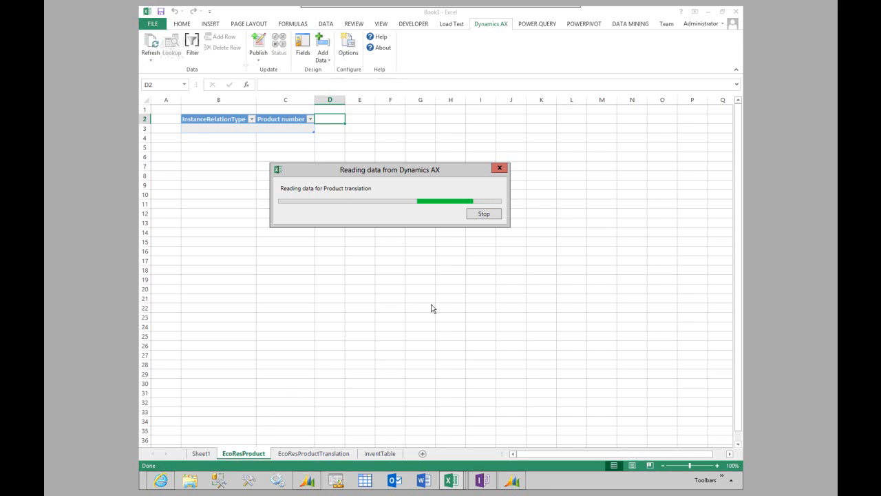
{"action": "left_click", "coordinate": [470, 216]}
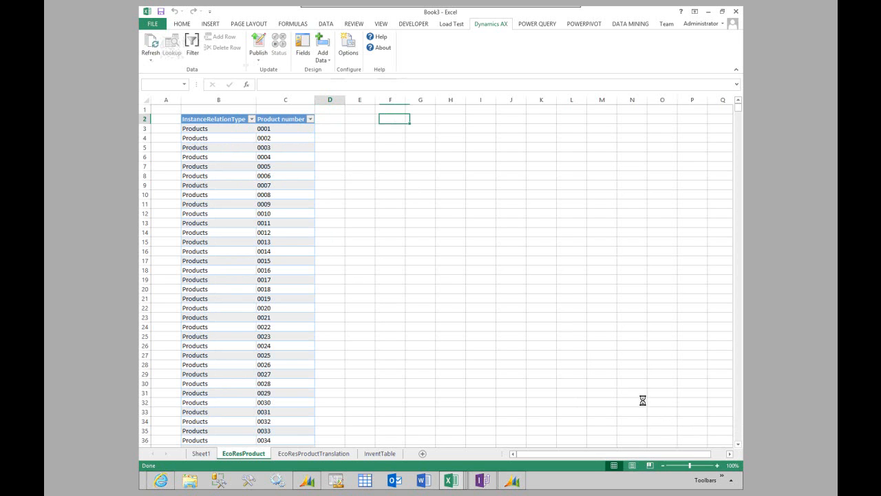
Open the Product Import.xlsx workbook as a read-only copy.
{"action": "left_click", "coordinate": [721, 475]}
{"action": "mouse_move", "coordinate": [716, 466]}
{"action": "left_click", "coordinate": [590, 456]}
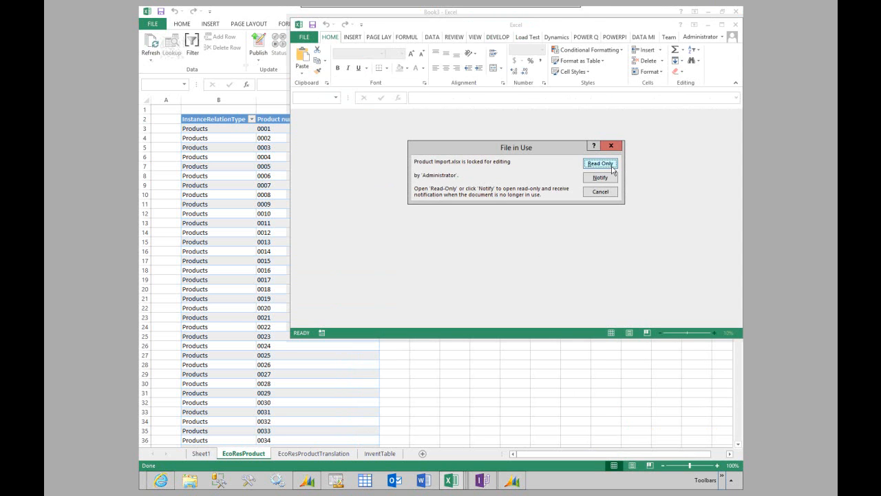
{"action": "left_click", "coordinate": [610, 169]}
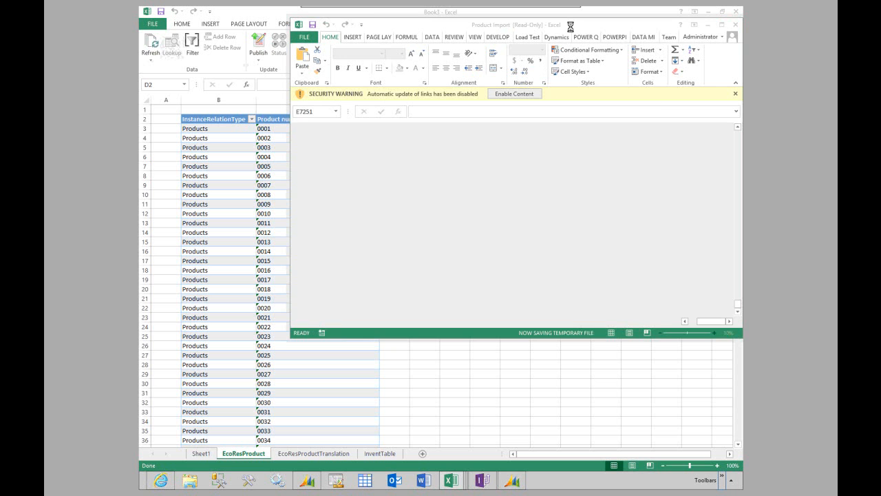
Switch to the Product Import workbook that is already open for editing.
{"action": "key", "text": "alt+Tab"}
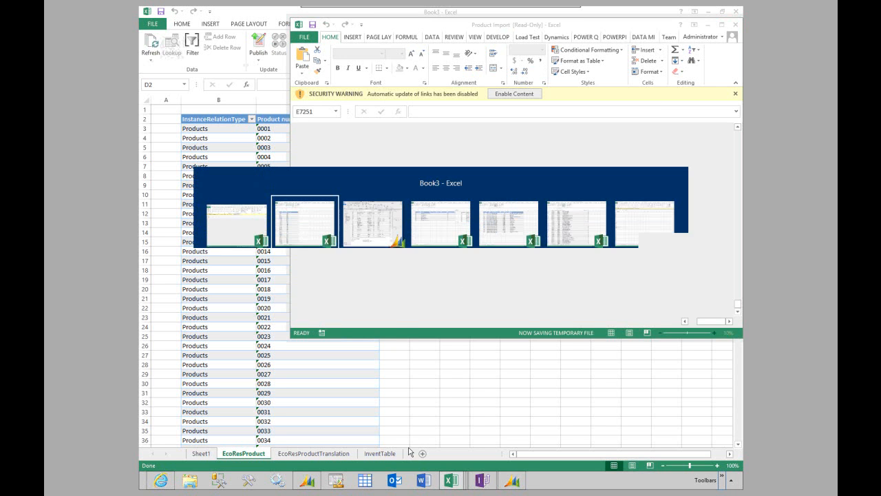
{"action": "key", "text": "alt+Tab"}
{"action": "key", "text": "alt+Tab"}
{"action": "key", "text": "alt+Tab"}
{"action": "key", "text": "alt+Tab"}
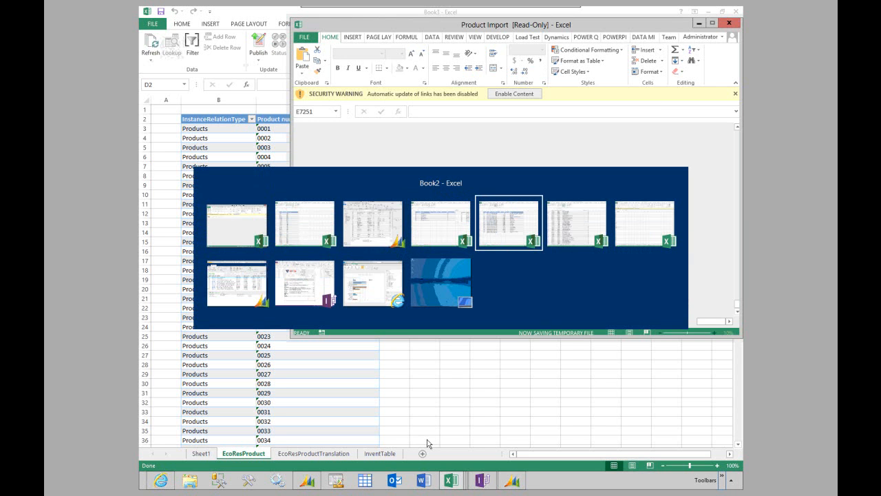
{"action": "key", "text": "alt+Tab"}
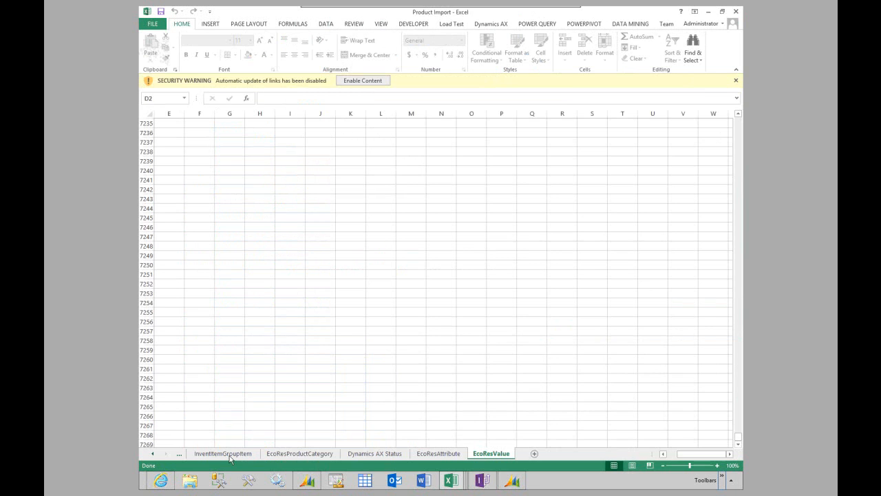
Look through the Raw Products, Product Data, EcoResProduct and InventTable worksheets, ending at the InventTable column headers.
{"action": "left_click", "coordinate": [153, 455]}
{"action": "left_click", "coordinate": [153, 455]}
{"action": "left_click", "coordinate": [210, 454]}
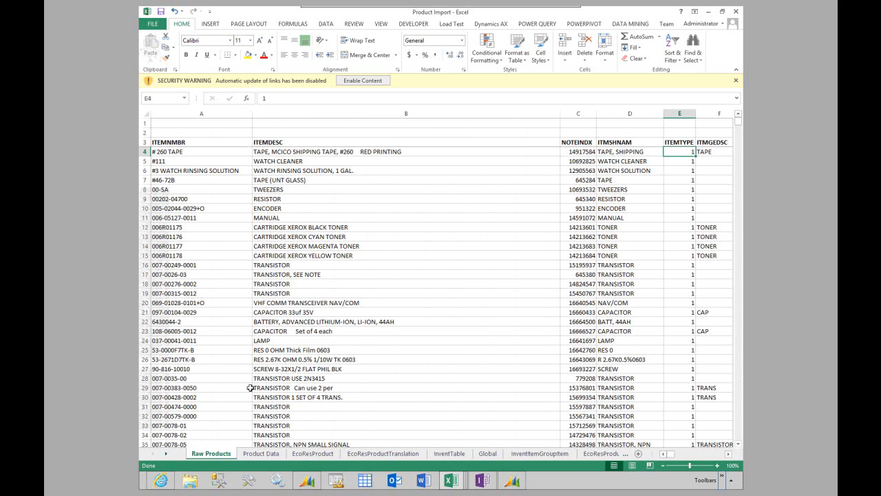
{"action": "left_click", "coordinate": [270, 459]}
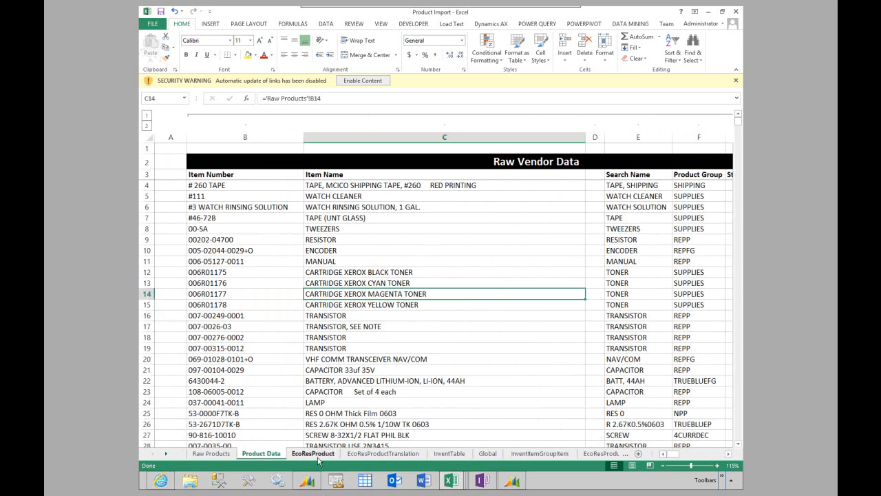
{"action": "left_click", "coordinate": [316, 457]}
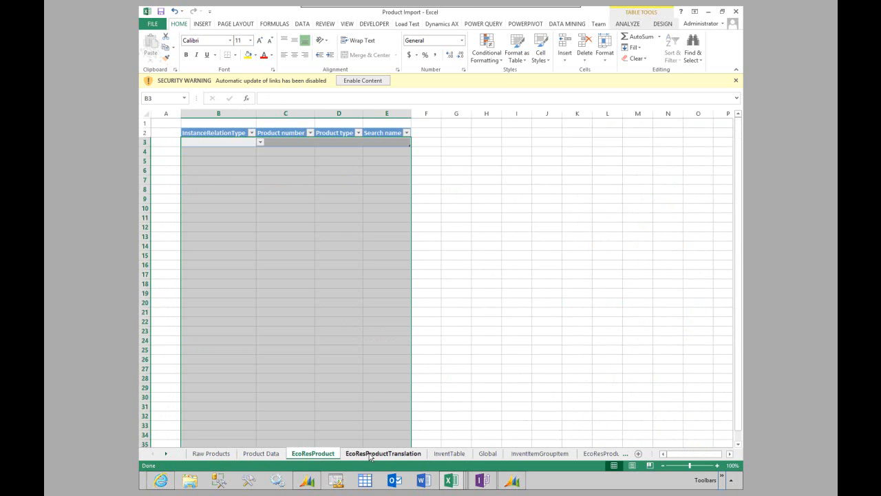
{"action": "left_click", "coordinate": [444, 454]}
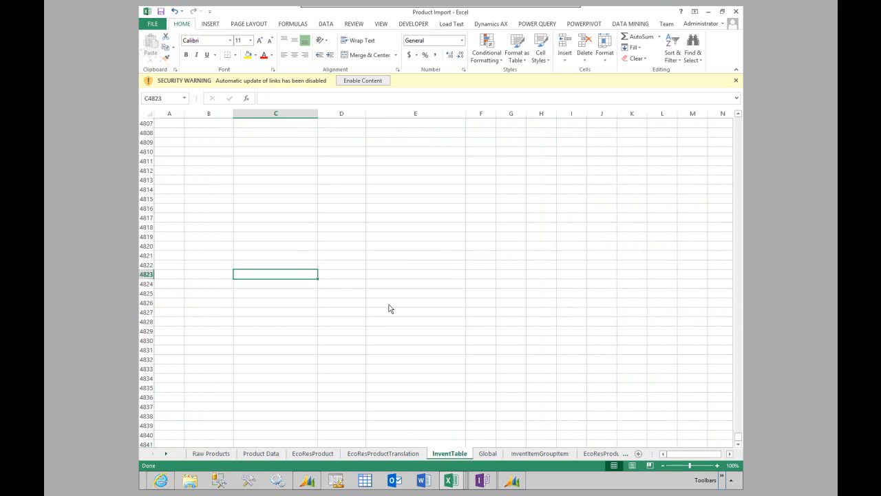
{"action": "scroll", "coordinate": [596, 291], "scroll_direction": "up", "scroll_amount": 20}
{"action": "left_click_drag", "start_coordinate": [739, 437], "coordinate": [736, 169]}
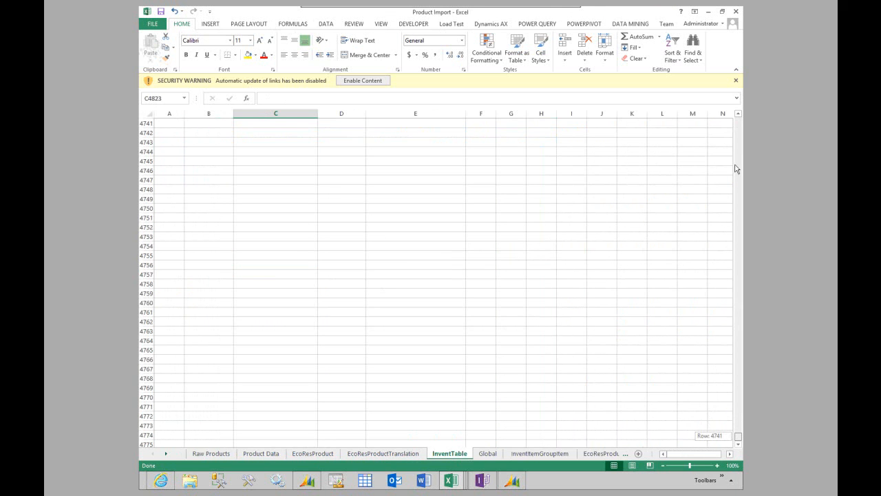
{"action": "left_click_drag", "start_coordinate": [739, 115], "coordinate": [740, 116]}
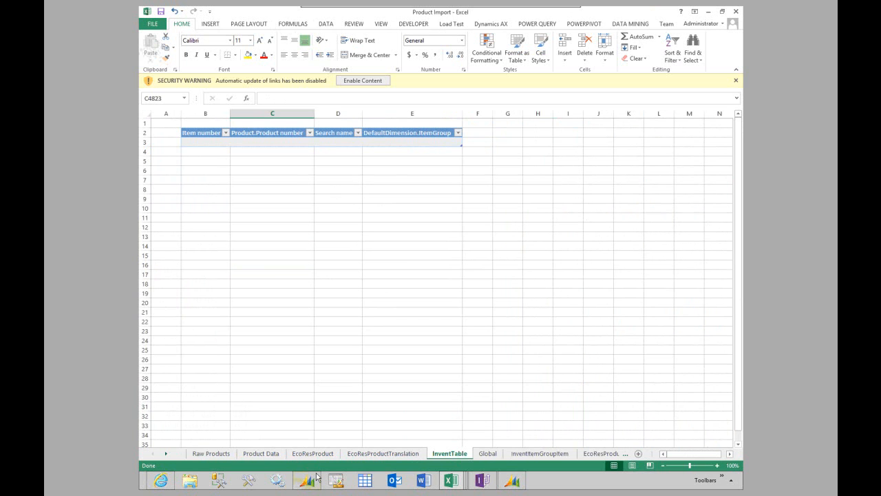
Examine the Product Data sheet's vendor, product information and EcoResProduct sections against the fields of the EcoResProduct import sheet.
{"action": "left_click", "coordinate": [267, 455]}
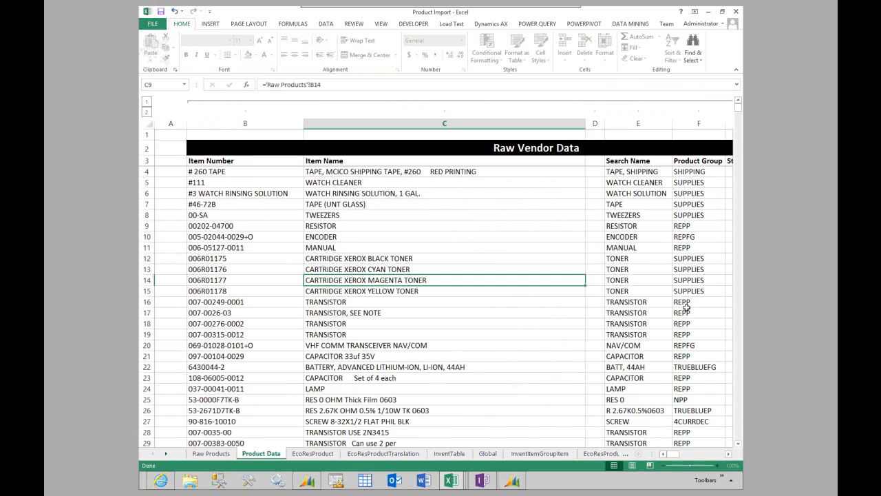
{"action": "left_click", "coordinate": [688, 456]}
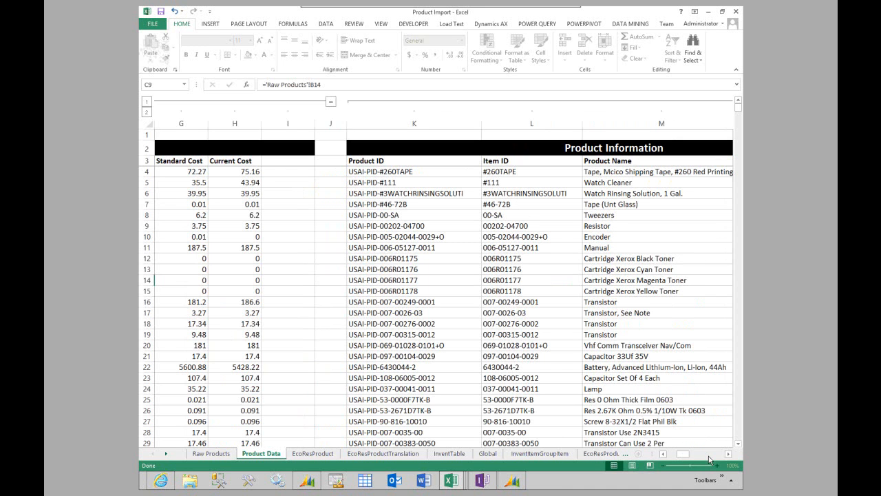
{"action": "left_click", "coordinate": [709, 454]}
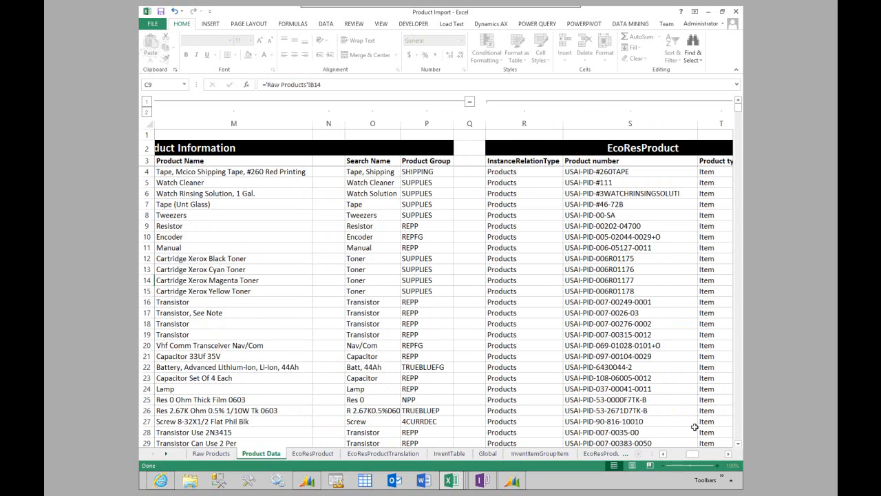
{"action": "left_click", "coordinate": [727, 456]}
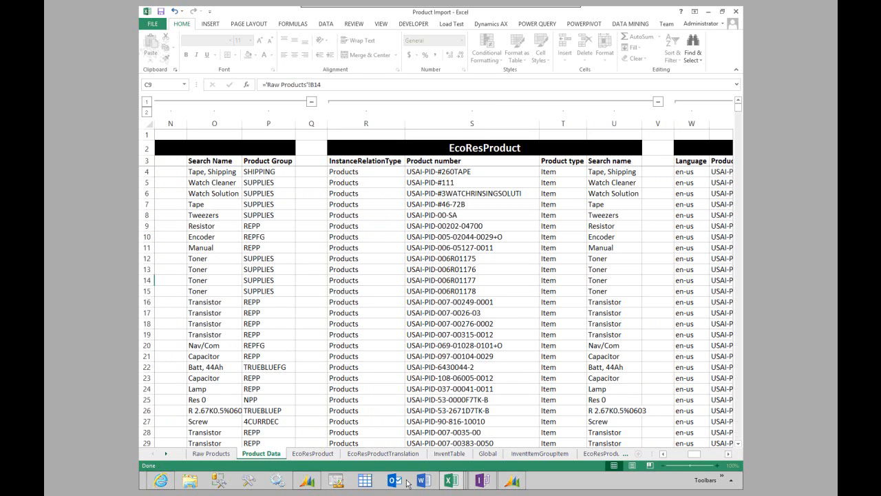
{"action": "left_click", "coordinate": [314, 454]}
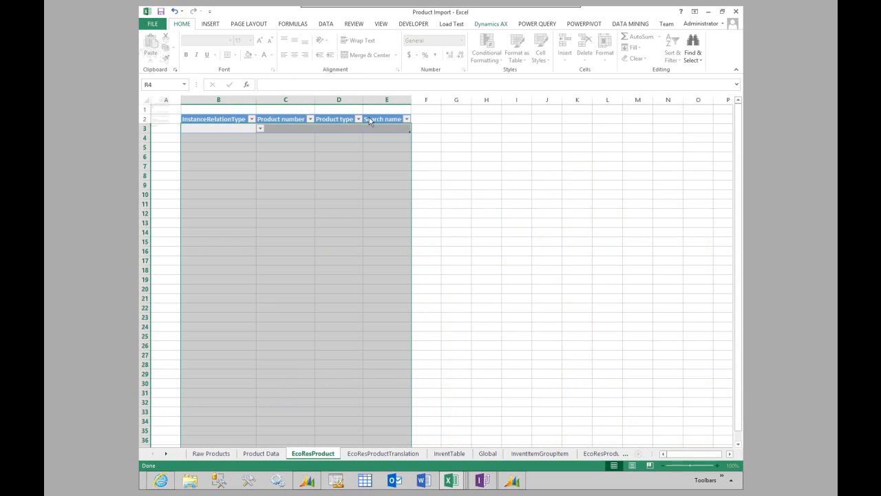
{"action": "left_click", "coordinate": [493, 25]}
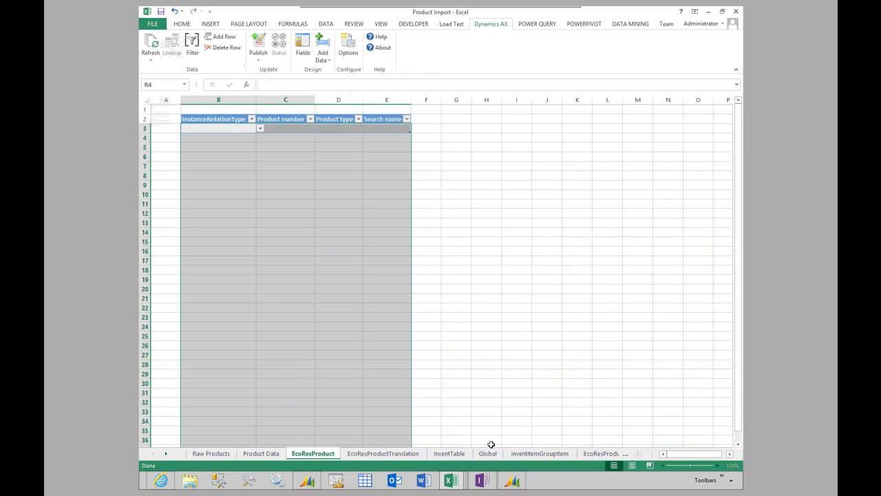
{"action": "left_click", "coordinate": [261, 455]}
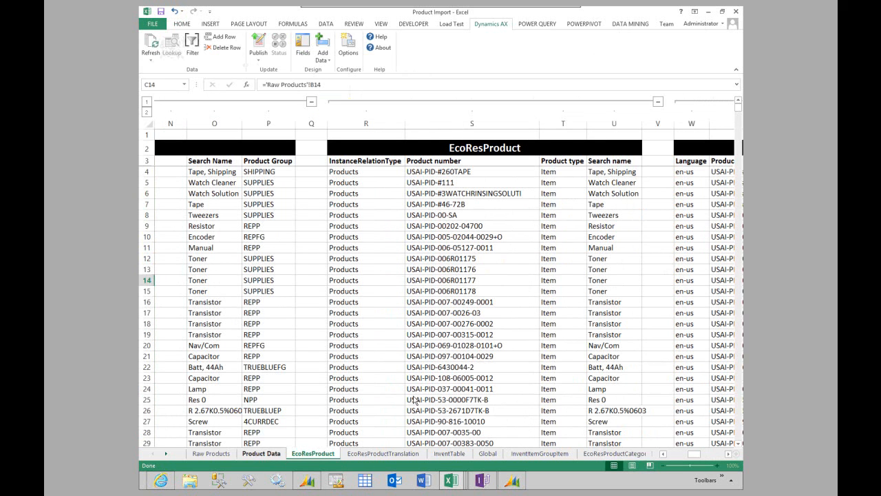
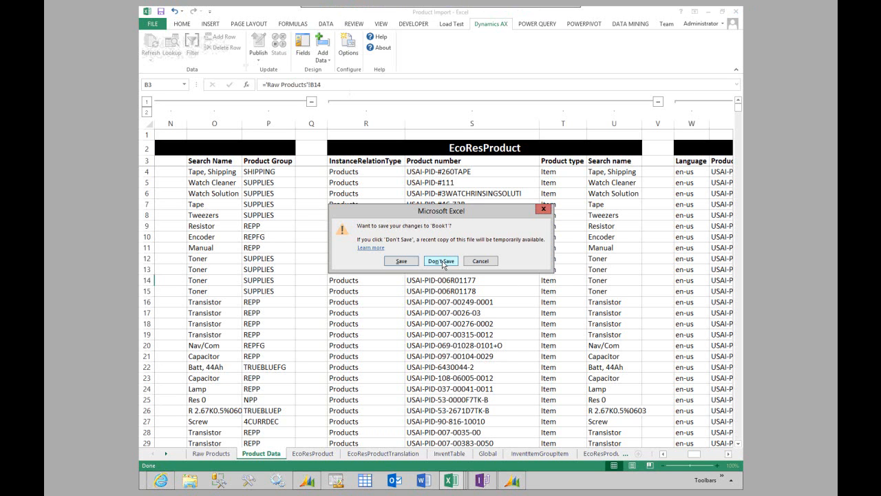
Close the unsaved scratch workbooks, including Book1, without saving their changes.
{"action": "left_click", "coordinate": [471, 265]}
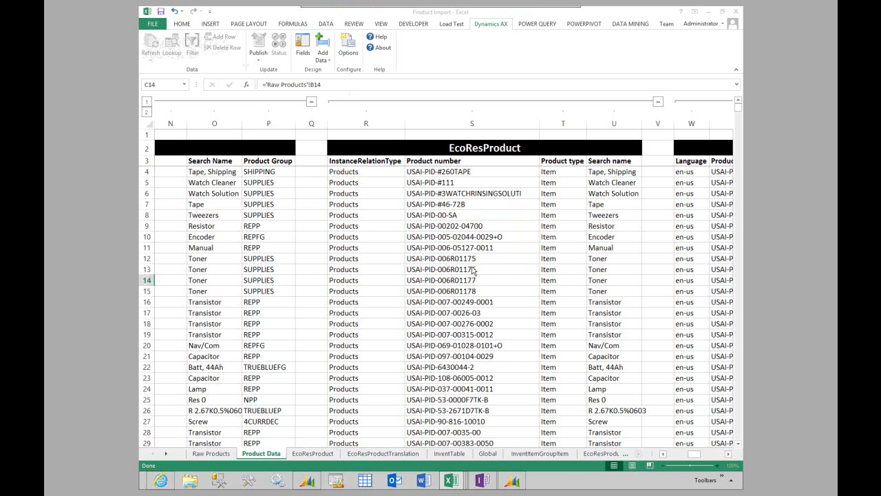
{"action": "left_click", "coordinate": [521, 278]}
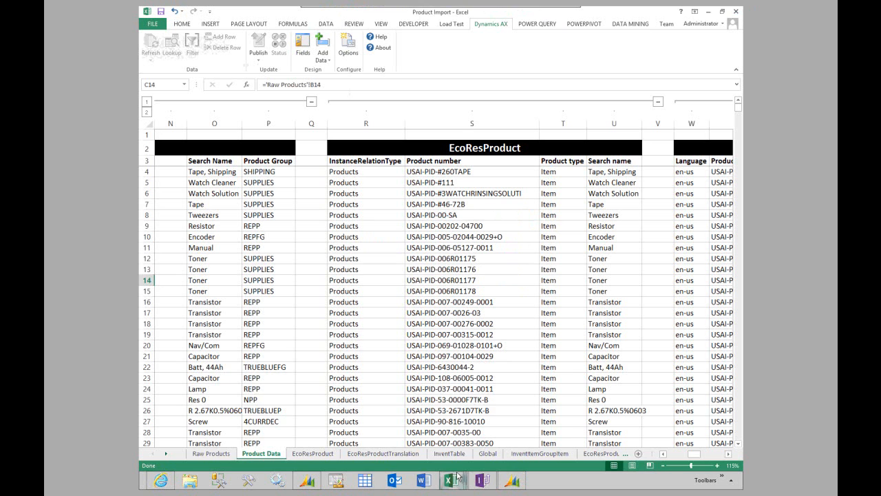
{"action": "mouse_move", "coordinate": [458, 480]}
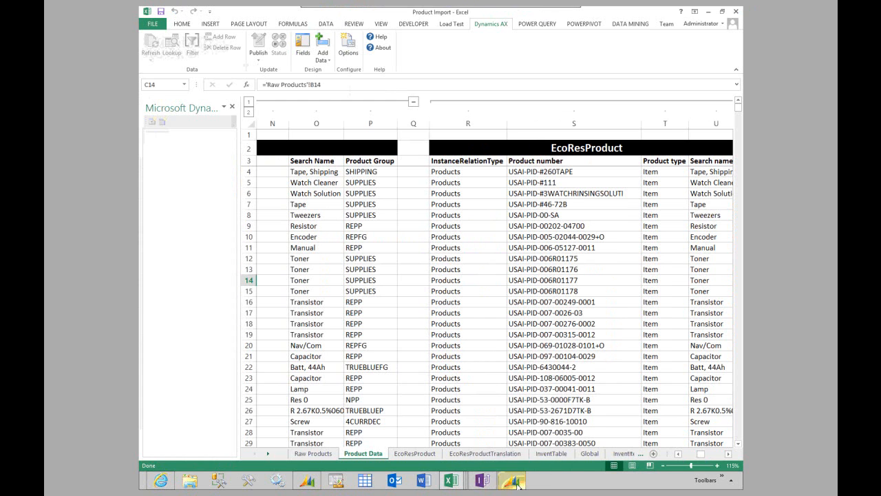
Switch to Dynamics AX and open the periodic forecast entry for Items in Inventory and warehouse management.
{"action": "left_click", "coordinate": [311, 479]}
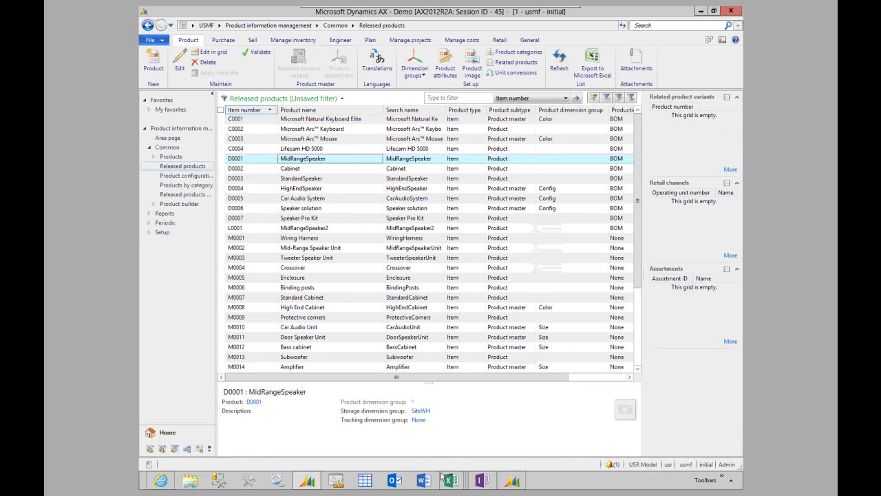
{"action": "left_click", "coordinate": [221, 25]}
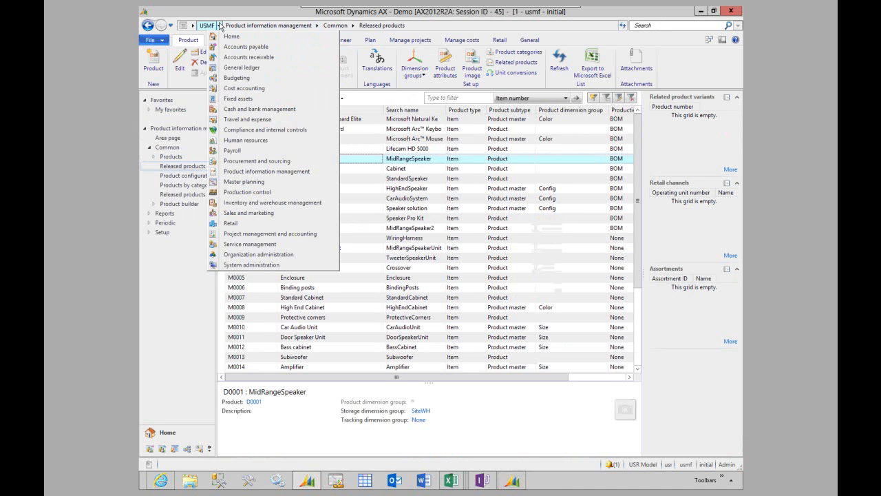
{"action": "left_click", "coordinate": [264, 205]}
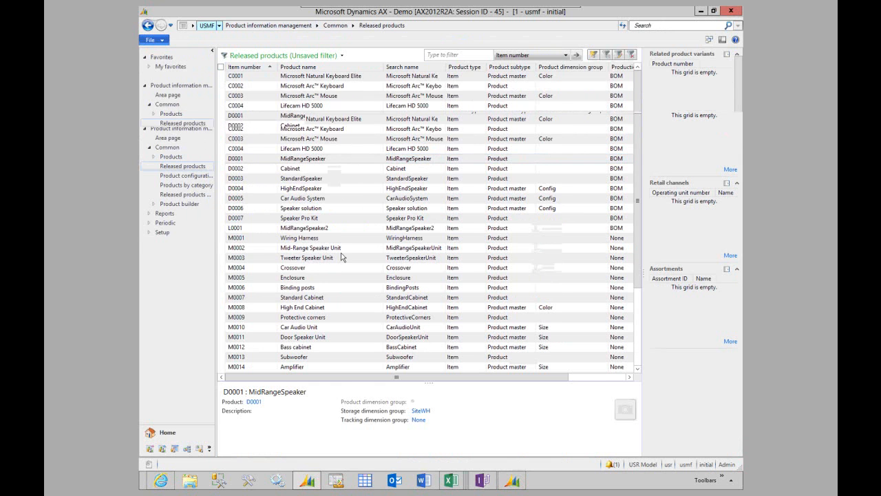
{"action": "scroll", "coordinate": [316, 377], "scroll_direction": "down", "scroll_amount": 3}
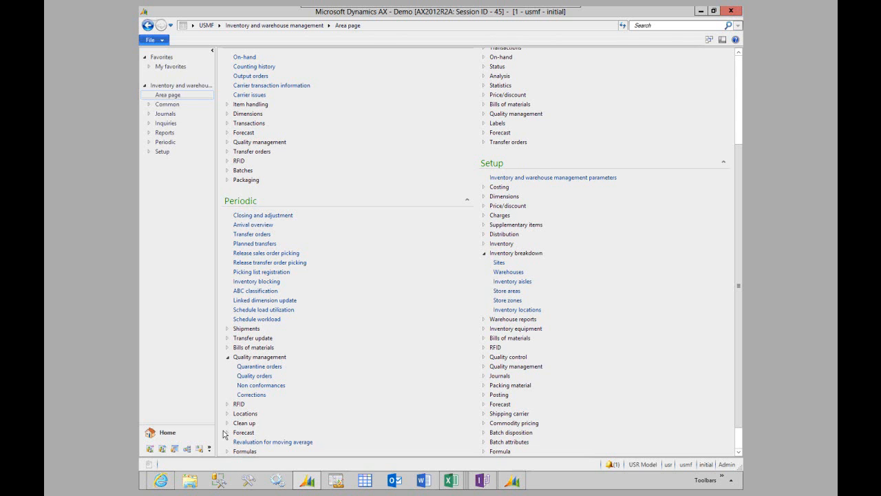
{"action": "left_click", "coordinate": [262, 434]}
{"action": "scroll", "coordinate": [278, 436], "scroll_direction": "down", "scroll_amount": 1}
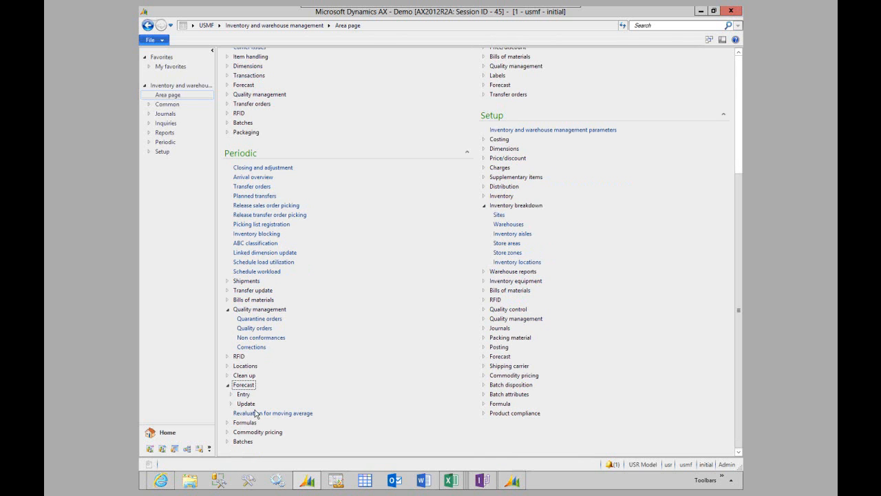
{"action": "left_click", "coordinate": [231, 395]}
{"action": "left_click", "coordinate": [247, 405]}
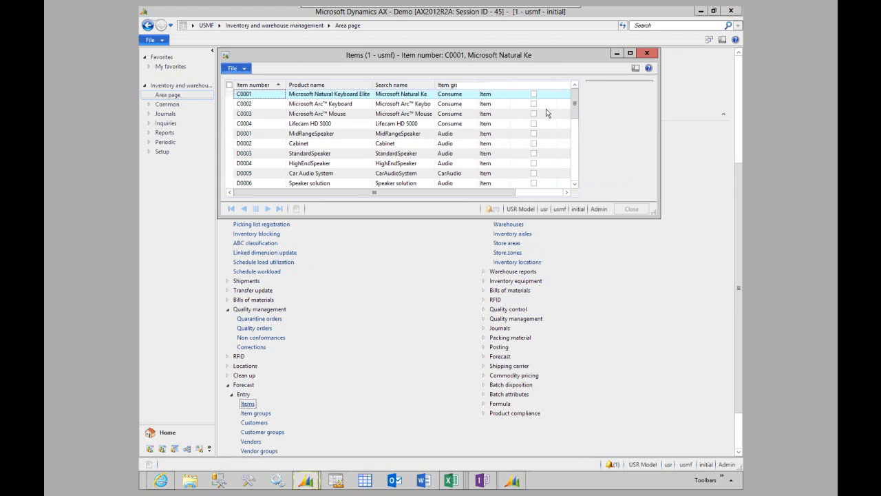
Examine the USMF item list, including its item groups and item types.
{"action": "left_click_drag", "start_coordinate": [572, 102], "coordinate": [570, 176]}
{"action": "scroll", "coordinate": [537, 189], "scroll_direction": "down", "scroll_amount": 2}
{"action": "scroll", "coordinate": [538, 190], "scroll_direction": "up", "scroll_amount": 4}
{"action": "scroll", "coordinate": [536, 173], "scroll_direction": "down", "scroll_amount": 8}
{"action": "scroll", "coordinate": [540, 156], "scroll_direction": "up", "scroll_amount": 5}
{"action": "scroll", "coordinate": [593, 83], "scroll_direction": "up", "scroll_amount": 1}
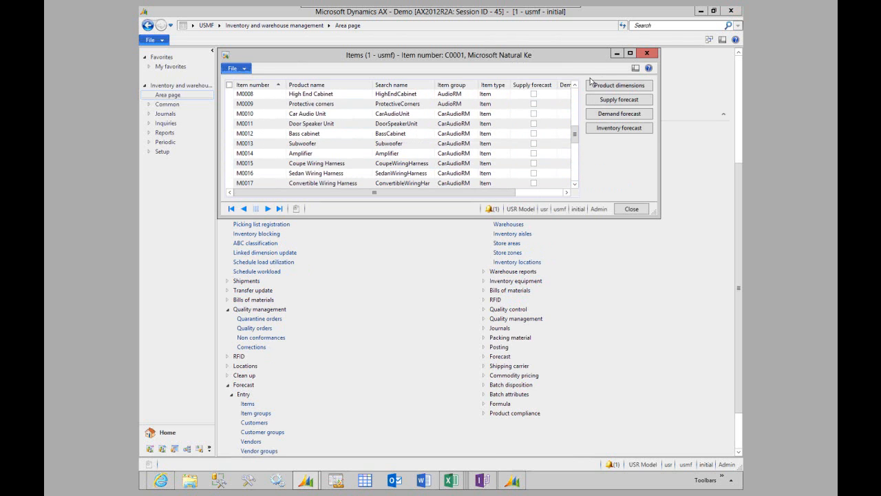
Leave the item list and change the company to Contoso Aviation Instruments (USAI).
{"action": "left_click", "coordinate": [246, 40]}
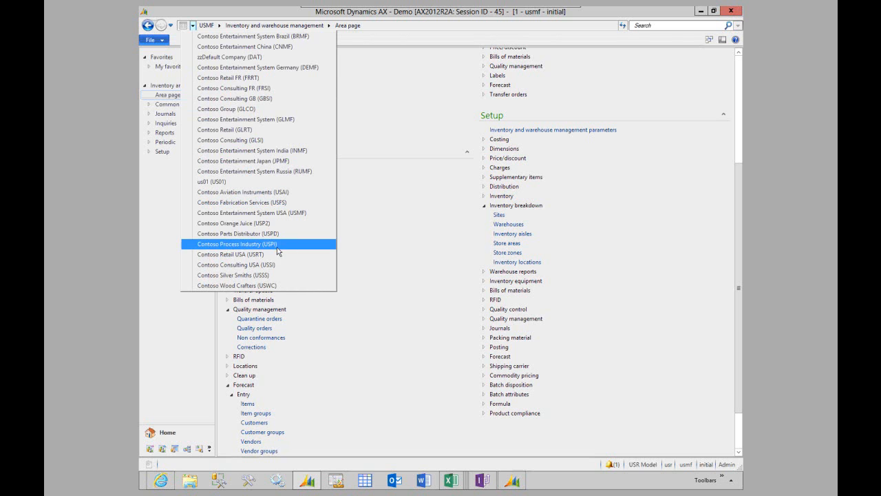
{"action": "left_click", "coordinate": [275, 194]}
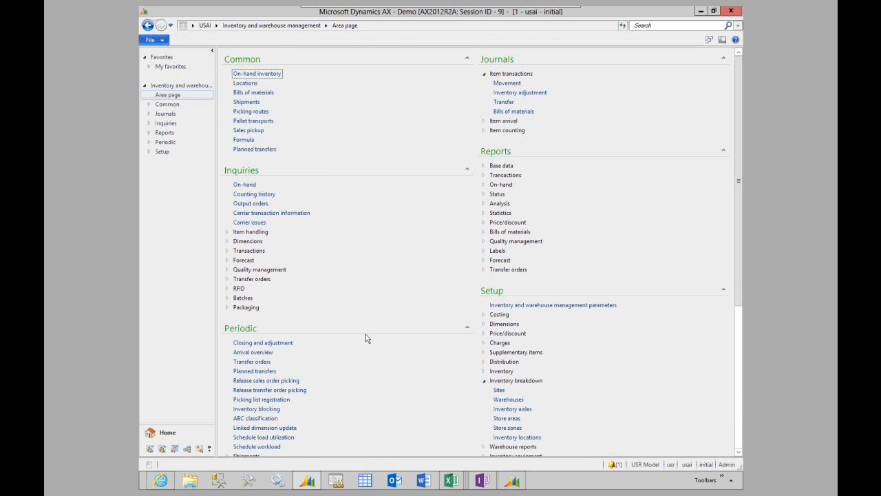
Open the forecast entry for Vendor groups in USAI and close it again.
{"action": "scroll", "coordinate": [366, 334], "scroll_direction": "down", "scroll_amount": 3}
{"action": "scroll", "coordinate": [249, 454], "scroll_direction": "down", "scroll_amount": 1}
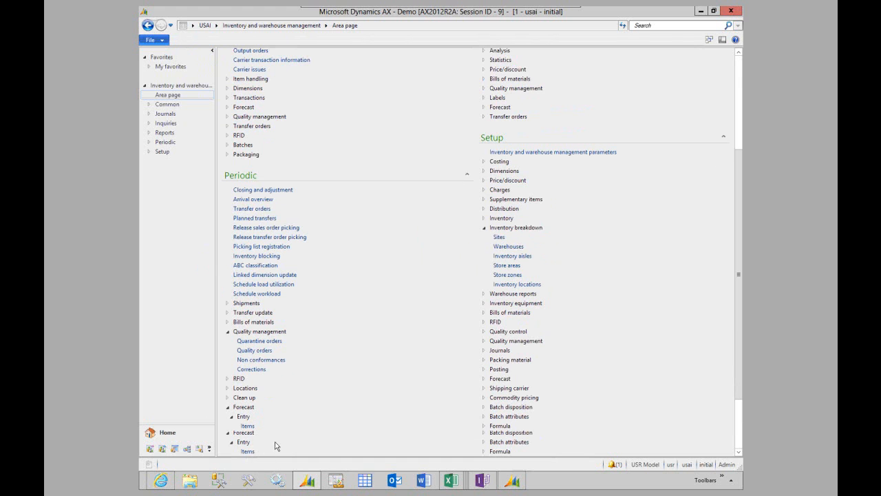
{"action": "scroll", "coordinate": [440, 316], "scroll_direction": "down", "scroll_amount": 1}
{"action": "left_click", "coordinate": [256, 444]}
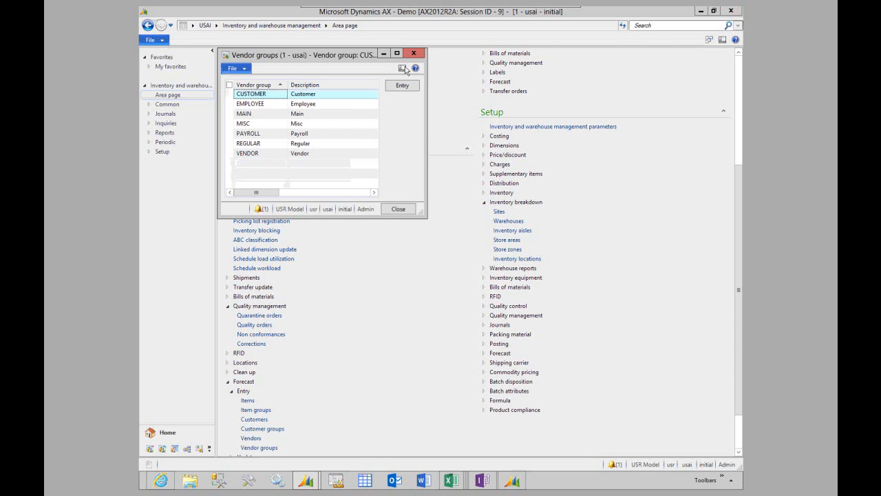
{"action": "left_click", "coordinate": [414, 55]}
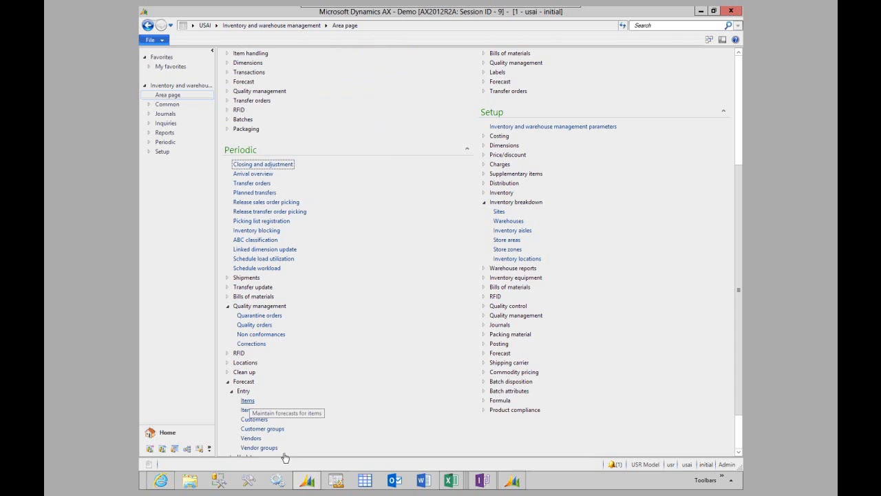
Switch to Excel, close the Chart of Accounts Import Template workbook without saving, and bring up the Product Import workbook.
{"action": "left_click", "coordinate": [453, 481]}
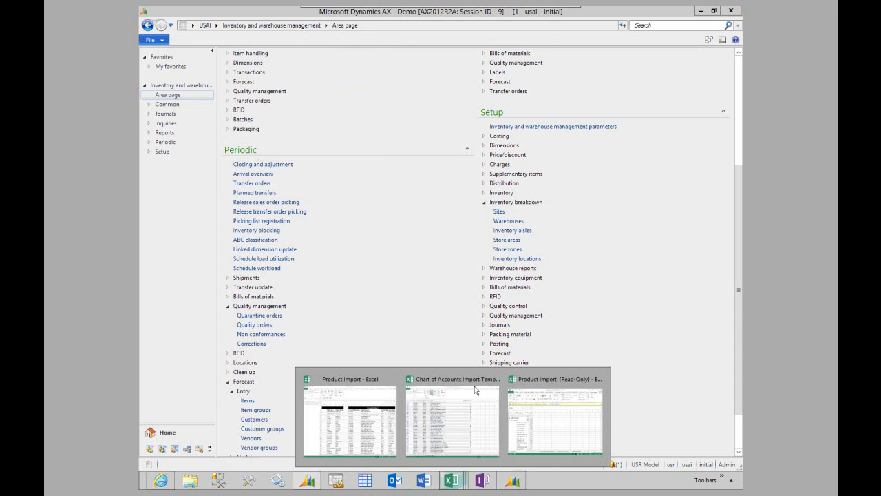
{"action": "left_click", "coordinate": [497, 379]}
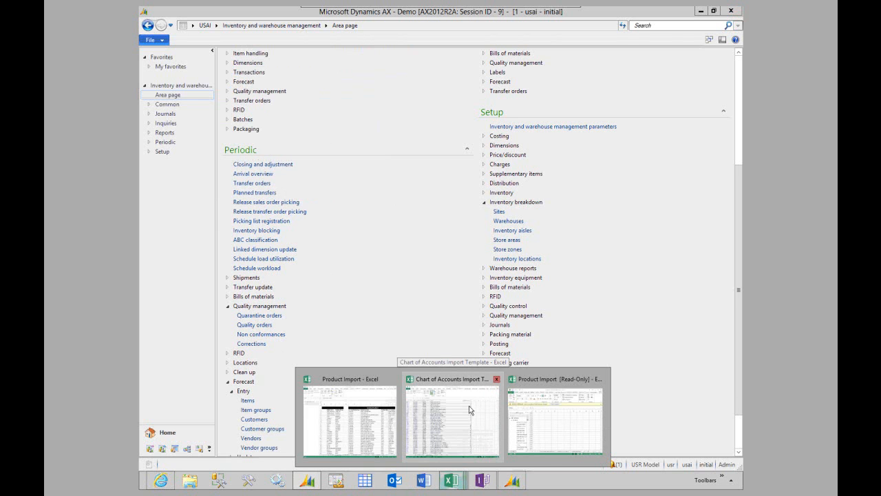
{"action": "left_click", "coordinate": [440, 260]}
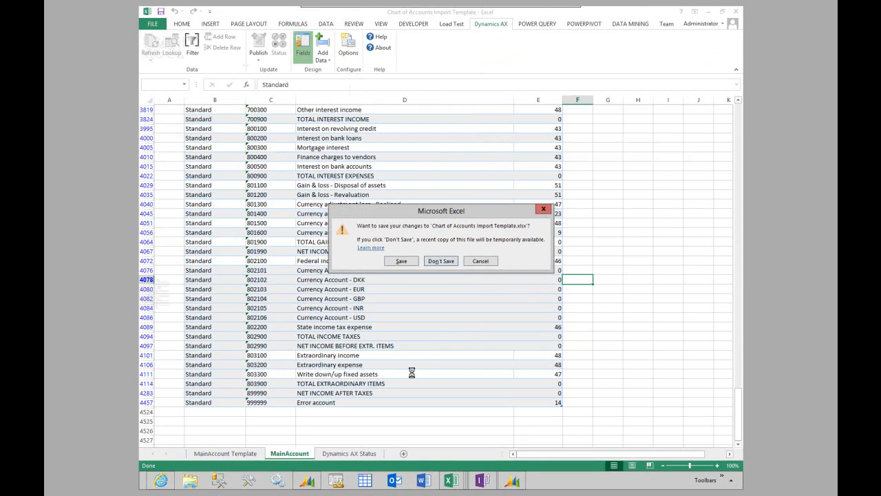
{"action": "mouse_move", "coordinate": [451, 482]}
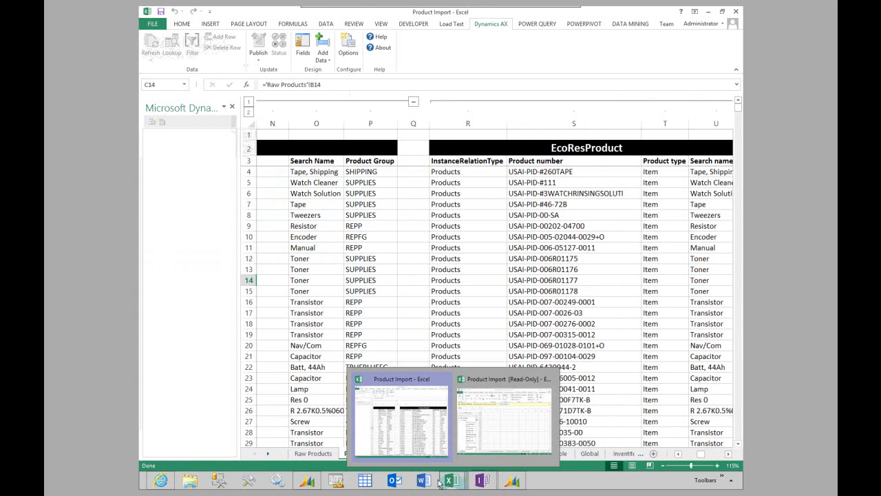
{"action": "left_click", "coordinate": [396, 423]}
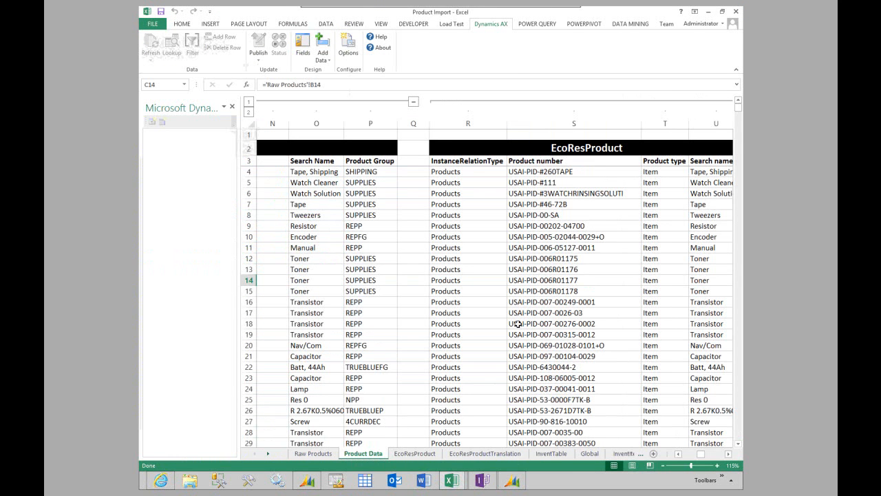
Start a new blank workbook and add the ForecastSales table from Dynamics AX to it on its own worksheet.
{"action": "right_click", "coordinate": [452, 480]}
{"action": "left_click", "coordinate": [425, 434]}
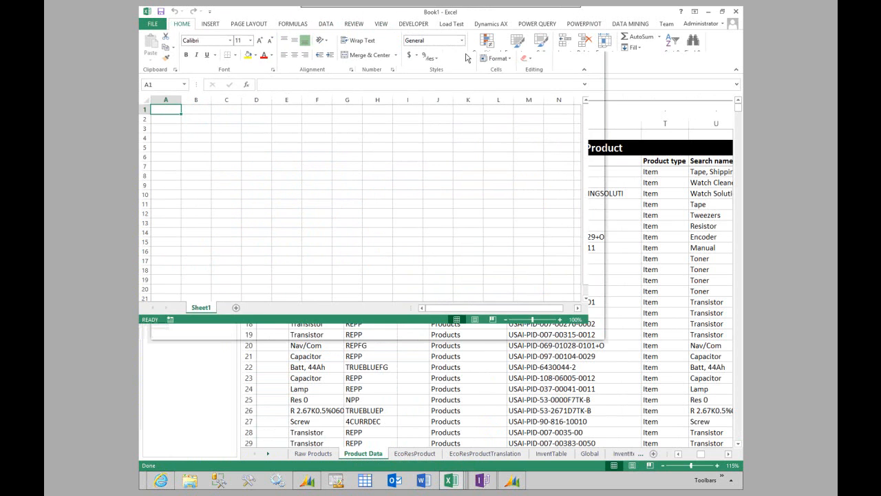
{"action": "left_click", "coordinate": [326, 62]}
{"action": "left_click", "coordinate": [348, 83]}
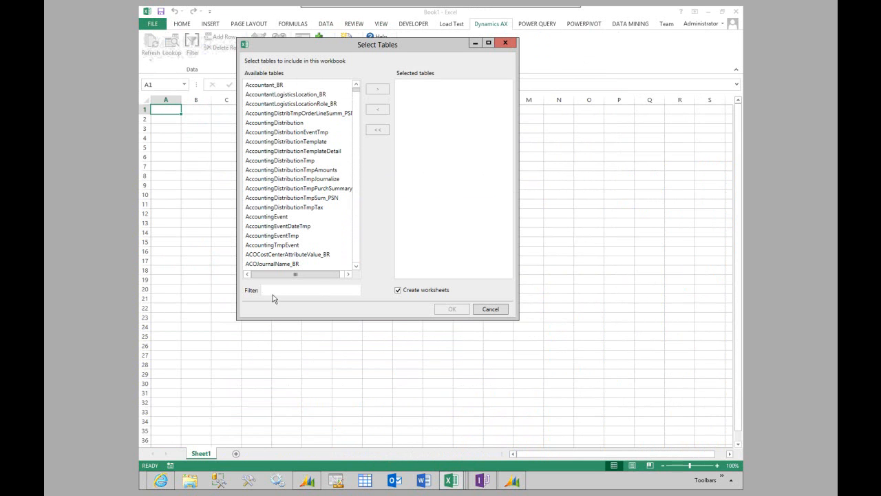
{"action": "left_click", "coordinate": [279, 289]}
{"action": "type", "text": "forecast"}
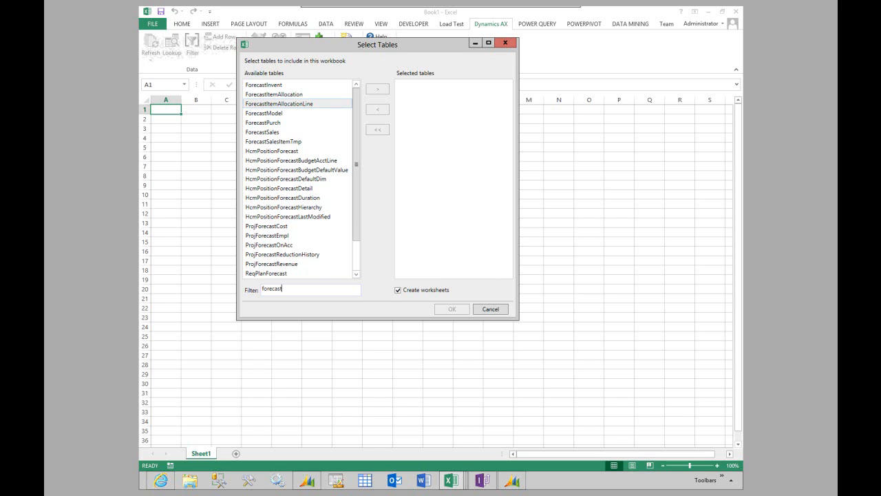
{"action": "left_click", "coordinate": [266, 132]}
{"action": "left_click", "coordinate": [377, 89]}
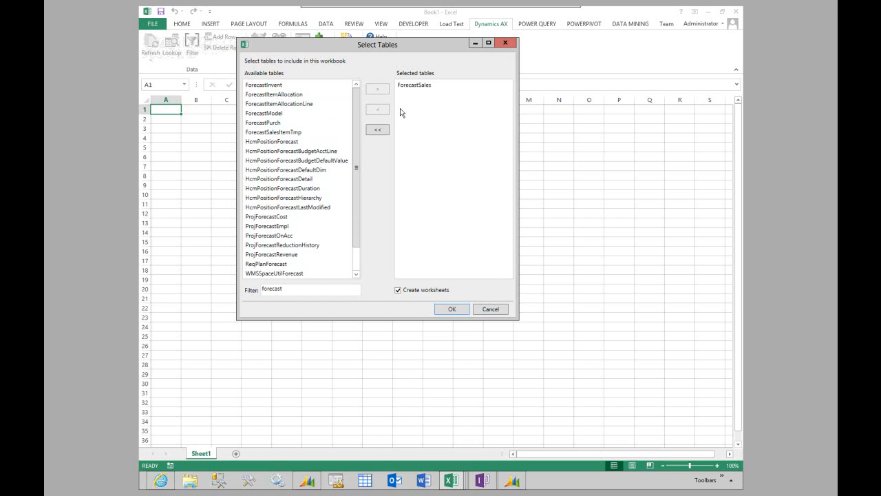
{"action": "left_click", "coordinate": [451, 309]}
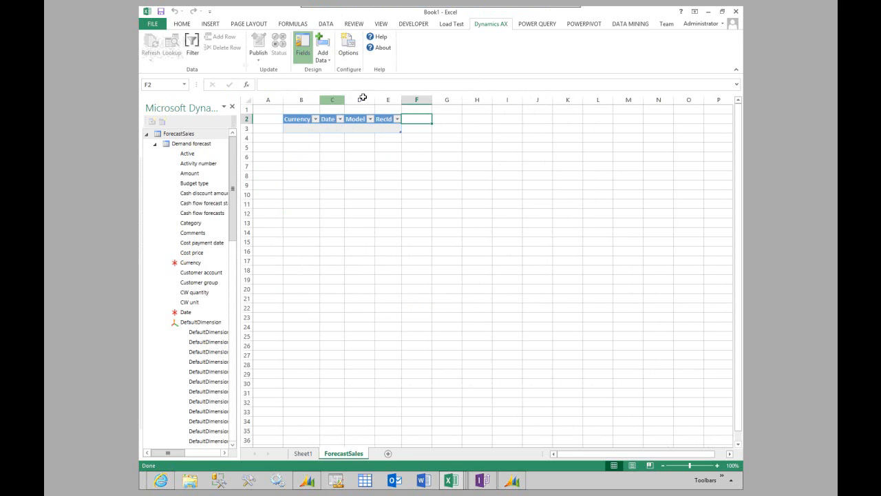
Set the add-in's legal entity to usss - Contoso Silver Smiths.
{"action": "left_click", "coordinate": [344, 53]}
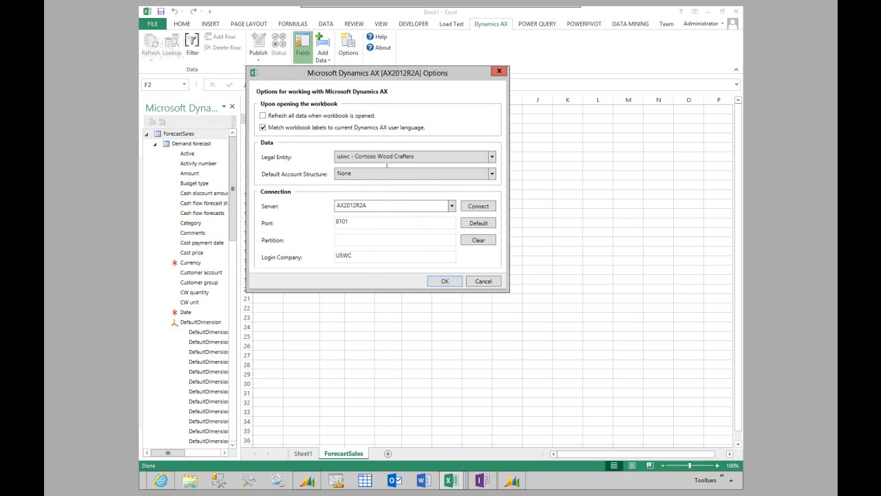
{"action": "left_click", "coordinate": [387, 157]}
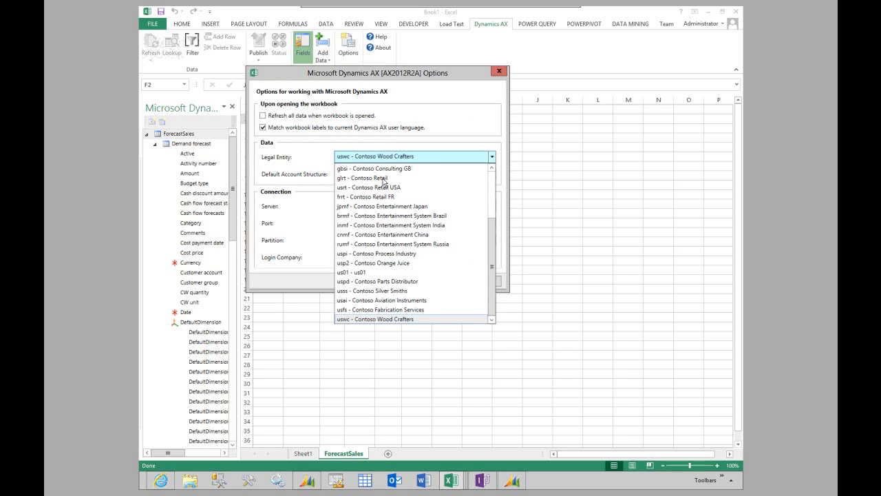
{"action": "left_click", "coordinate": [389, 291]}
{"action": "left_click", "coordinate": [445, 281]}
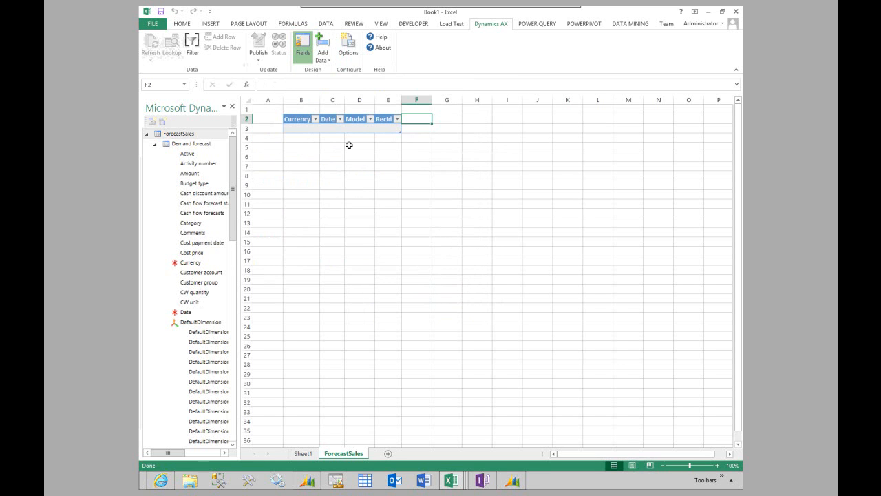
Add the Customer group, Customer account, Item group, Item number and Quantity fields to the ForecastSales table and load its records.
{"action": "left_click_drag", "start_coordinate": [225, 216], "coordinate": [415, 120]}
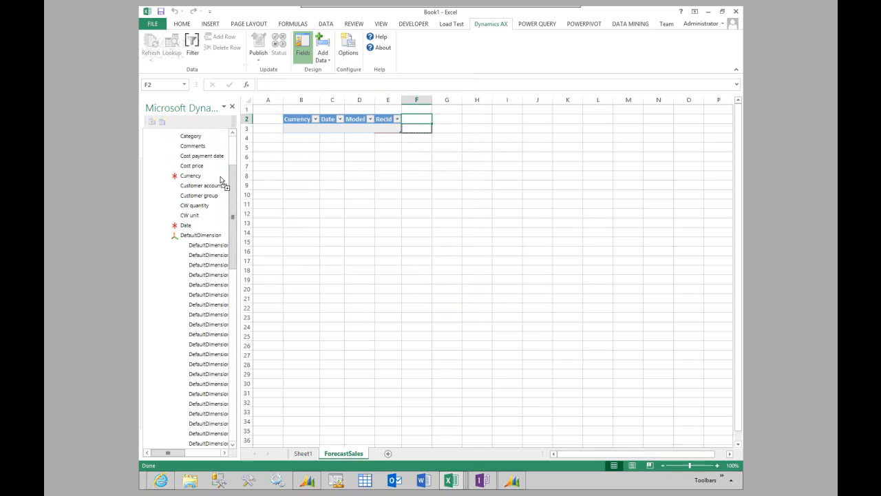
{"action": "left_click_drag", "start_coordinate": [201, 185], "coordinate": [469, 127]}
{"action": "scroll", "coordinate": [233, 213], "scroll_direction": "down", "scroll_amount": 3}
{"action": "scroll", "coordinate": [219, 372], "scroll_direction": "down", "scroll_amount": 5}
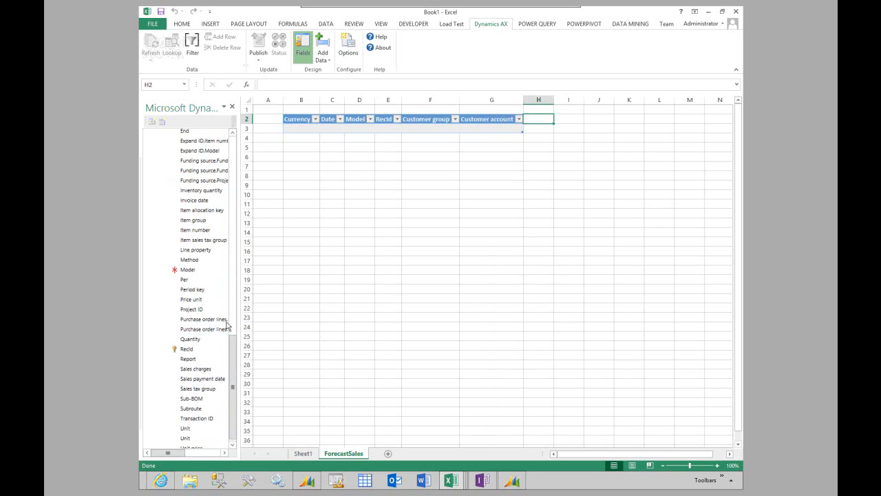
{"action": "mouse_move", "coordinate": [198, 231]}
{"action": "left_mouse_down"}
{"action": "mouse_move", "coordinate": [196, 224]}
{"action": "mouse_move", "coordinate": [501, 135]}
{"action": "mouse_move", "coordinate": [205, 219]}
{"action": "left_mouse_up"}
{"action": "double_click", "coordinate": [205, 219]}
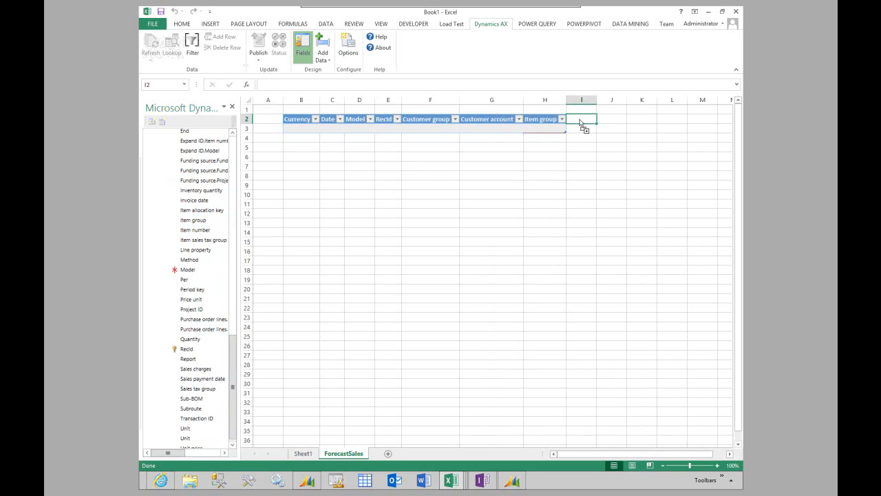
{"action": "left_click_drag", "start_coordinate": [580, 123], "coordinate": [580, 123]}
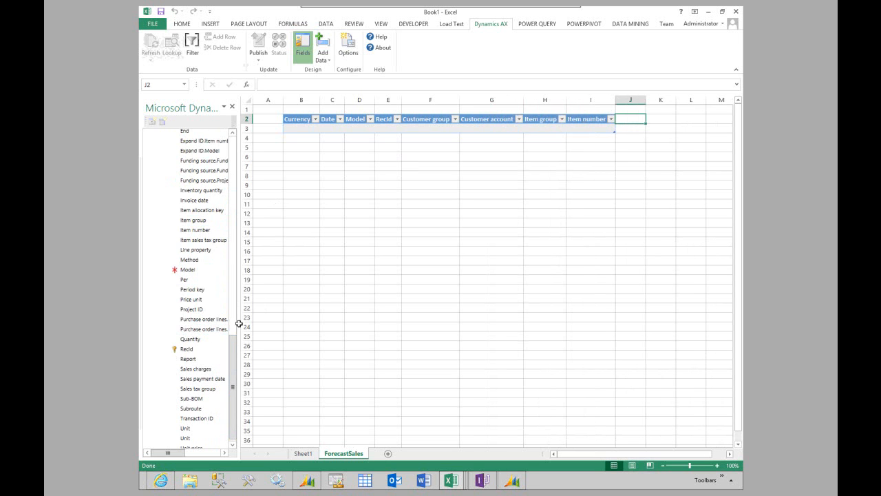
{"action": "scroll", "coordinate": [232, 350], "scroll_direction": "down", "scroll_amount": 1}
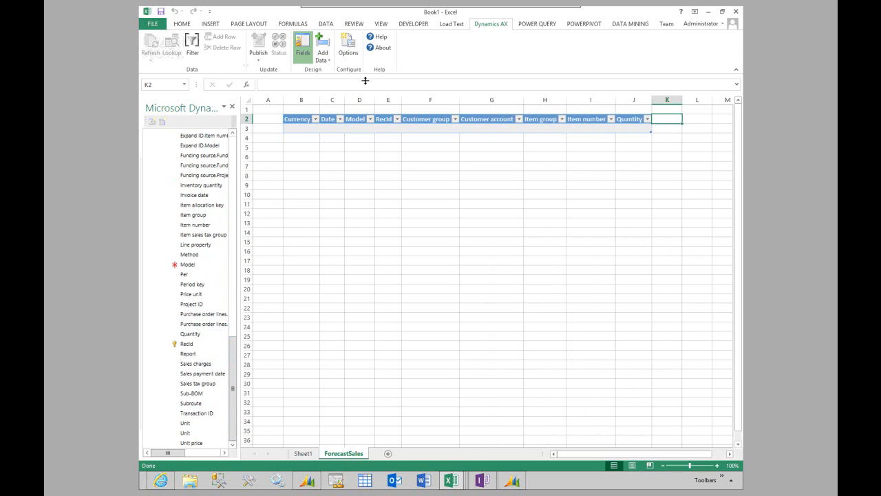
{"action": "left_click", "coordinate": [349, 44]}
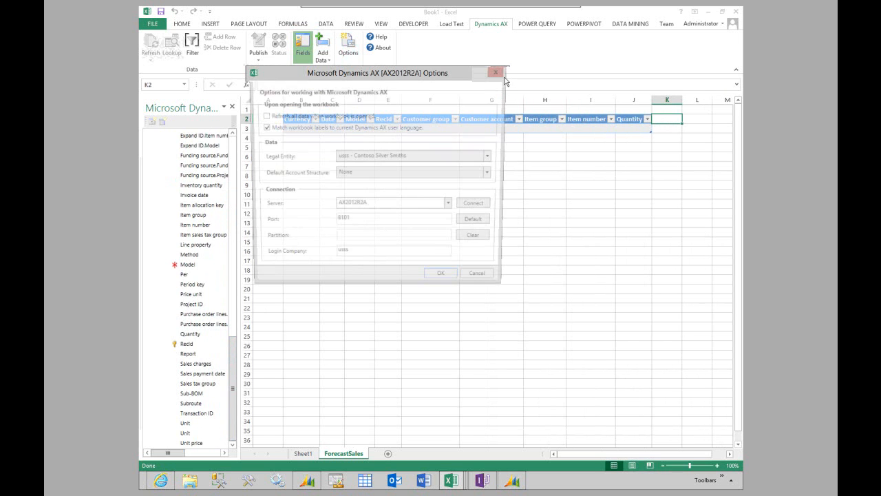
{"action": "key", "text": "Return"}
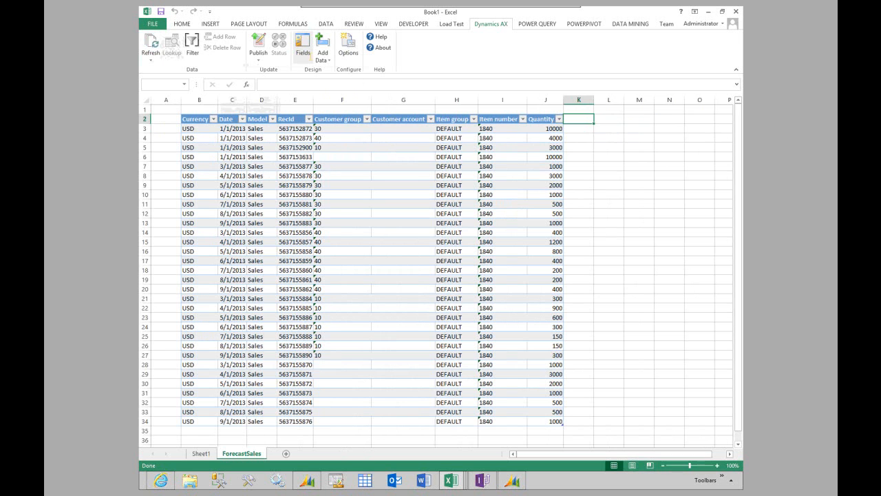
Return to field design and create a Demand forecast matrix field named Total with Inventory quantity as its measure and no conditions.
{"action": "left_click", "coordinate": [303, 43]}
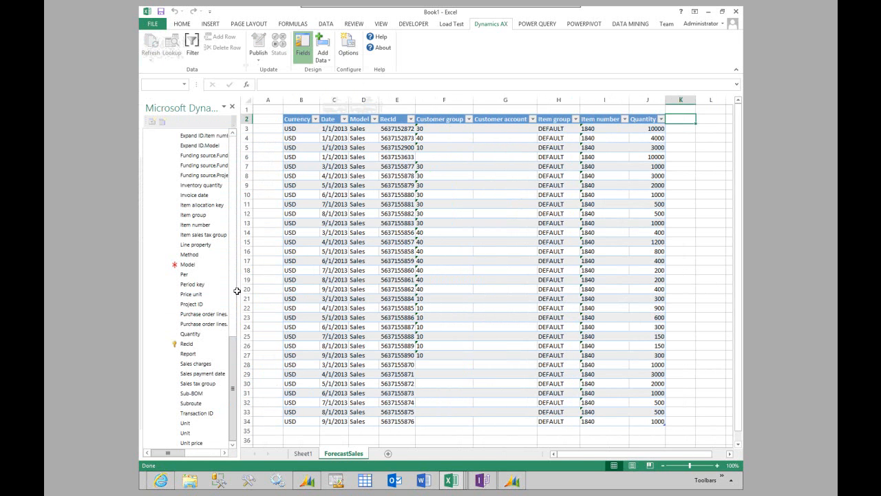
{"action": "scroll", "coordinate": [216, 158], "scroll_direction": "up", "scroll_amount": 10}
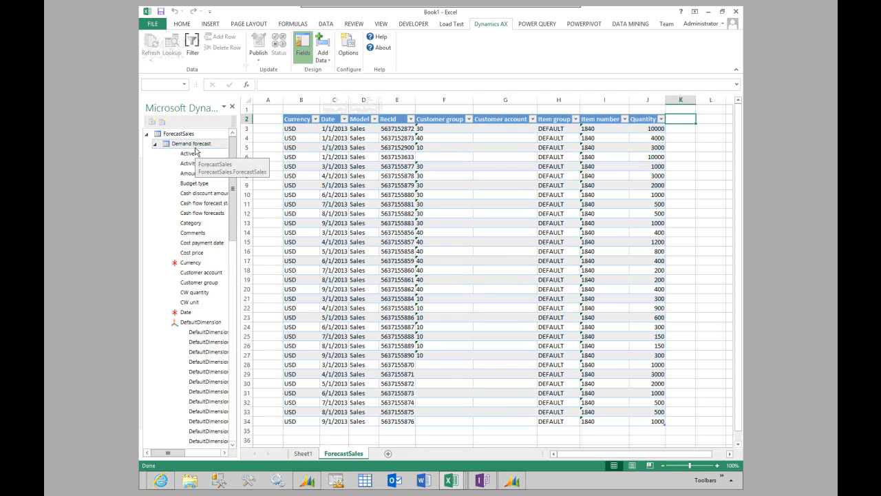
{"action": "right_click", "coordinate": [196, 148]}
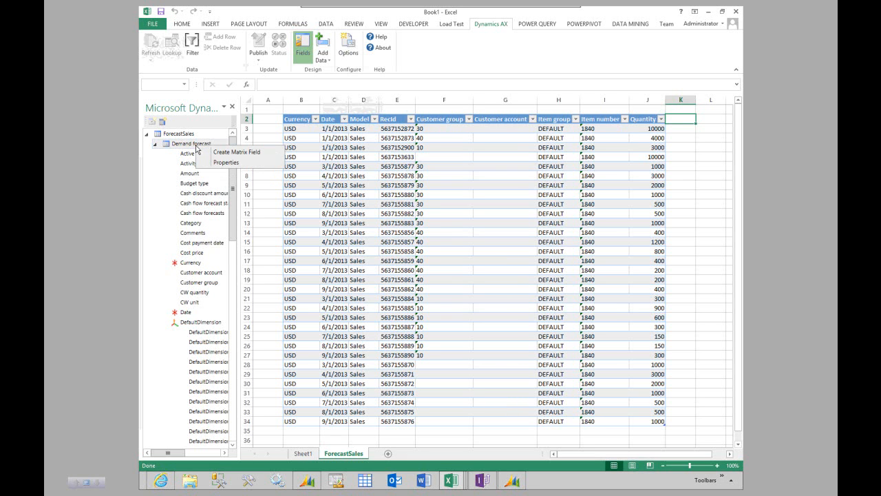
{"action": "left_click", "coordinate": [231, 152]}
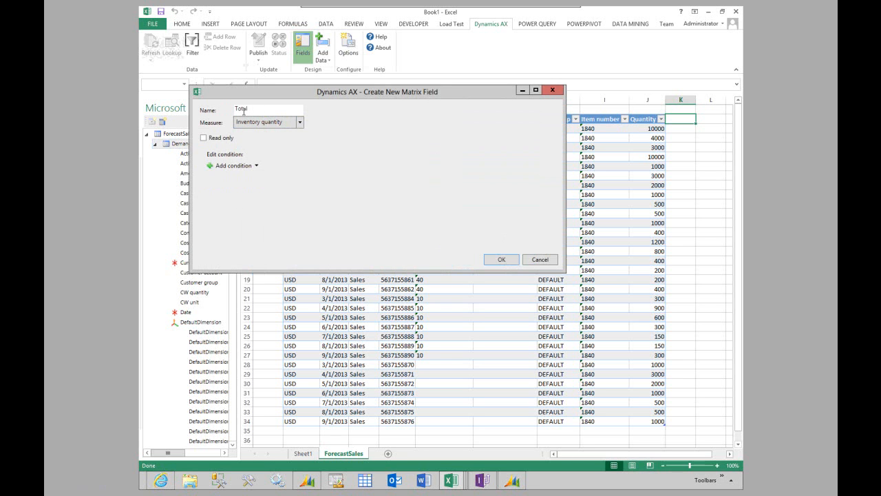
{"action": "left_click", "coordinate": [256, 167]}
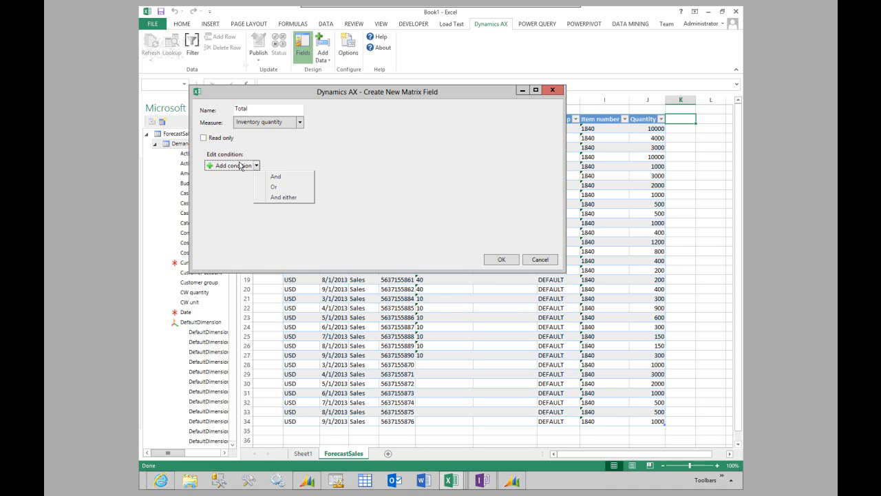
{"action": "left_click", "coordinate": [508, 260]}
{"action": "left_click", "coordinate": [508, 261]}
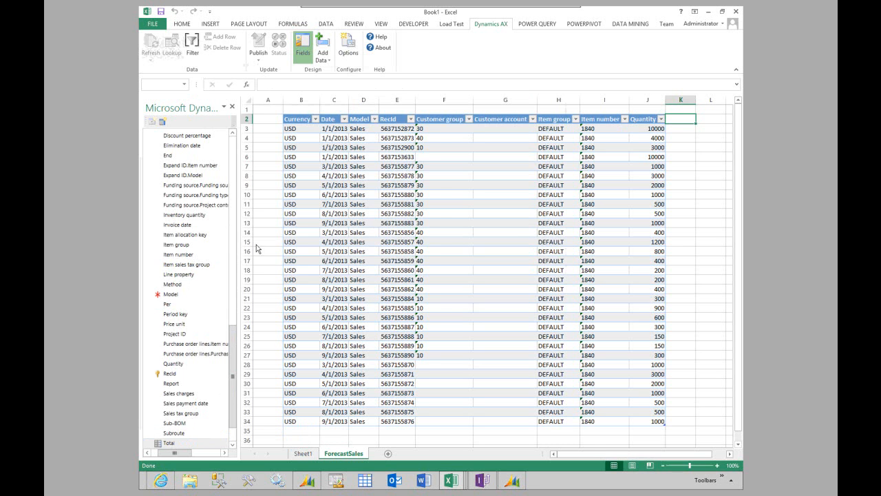
On a new worksheet, build a Demand forecast table with the Currency, Model, Method and Total matrix fields and load its records.
{"action": "left_click", "coordinate": [388, 453]}
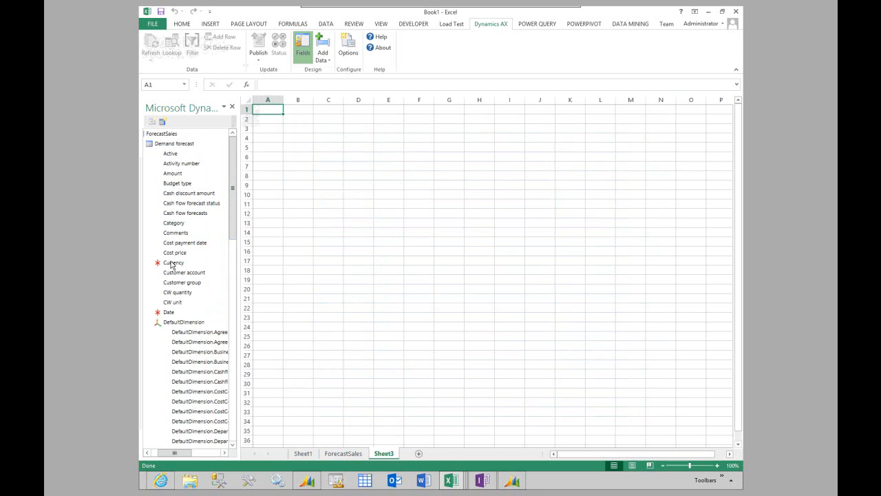
{"action": "left_click_drag", "start_coordinate": [176, 271], "coordinate": [265, 191]}
{"action": "left_click_drag", "start_coordinate": [274, 116], "coordinate": [282, 118]}
{"action": "mouse_move", "coordinate": [172, 312]}
{"action": "left_mouse_down"}
{"action": "mouse_move", "coordinate": [219, 293]}
{"action": "mouse_move", "coordinate": [361, 125]}
{"action": "mouse_move", "coordinate": [170, 312]}
{"action": "left_mouse_up"}
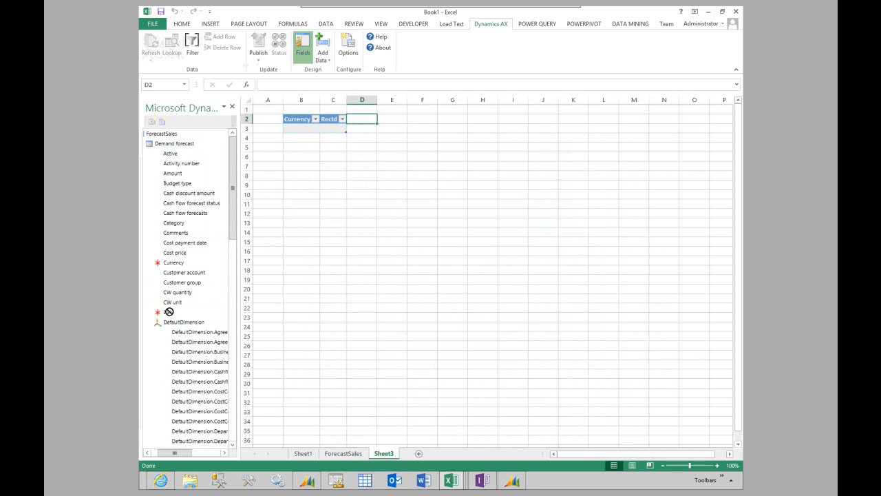
{"action": "left_click_drag", "start_coordinate": [232, 228], "coordinate": [234, 413]}
{"action": "left_click_drag", "start_coordinate": [168, 339], "coordinate": [368, 128]}
{"action": "left_click_drag", "start_coordinate": [169, 327], "coordinate": [390, 125]}
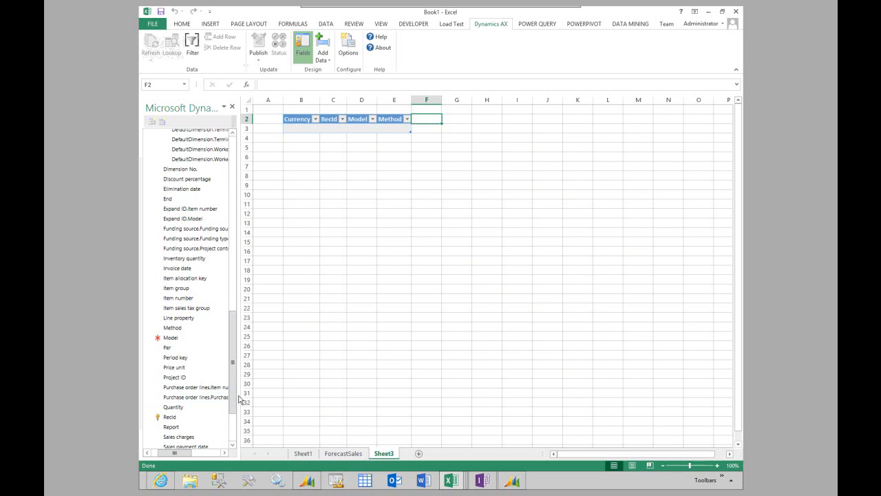
{"action": "scroll", "coordinate": [183, 413], "scroll_direction": "down", "scroll_amount": 3}
{"action": "left_click_drag", "start_coordinate": [203, 390], "coordinate": [438, 122]}
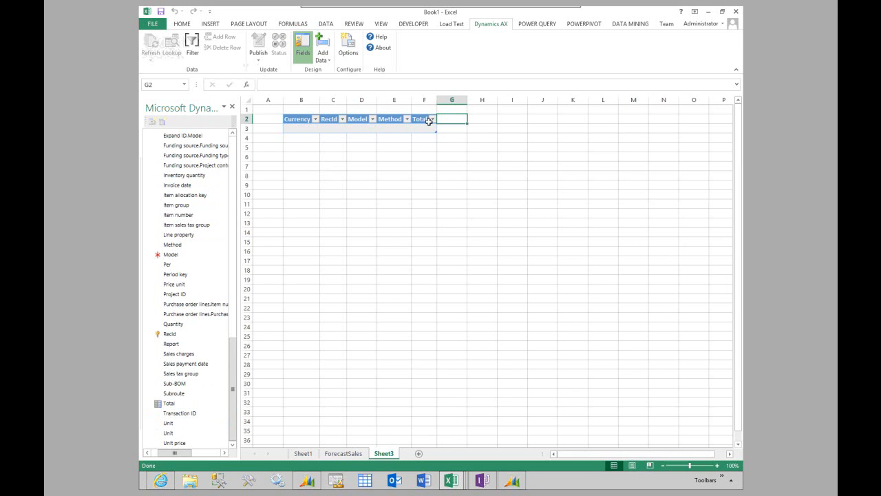
{"action": "left_click", "coordinate": [298, 55]}
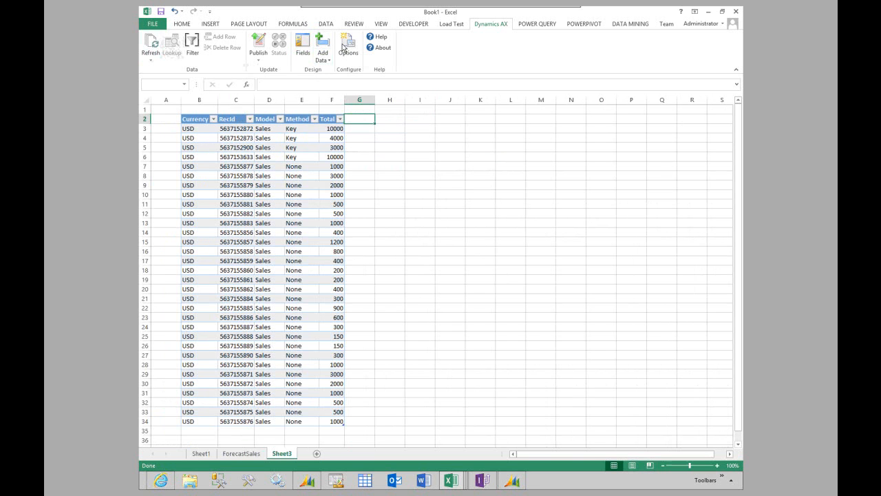
Return to field design, delete the RecId column from the forecast table on Sheet3, and leave field design again.
{"action": "left_click", "coordinate": [309, 46]}
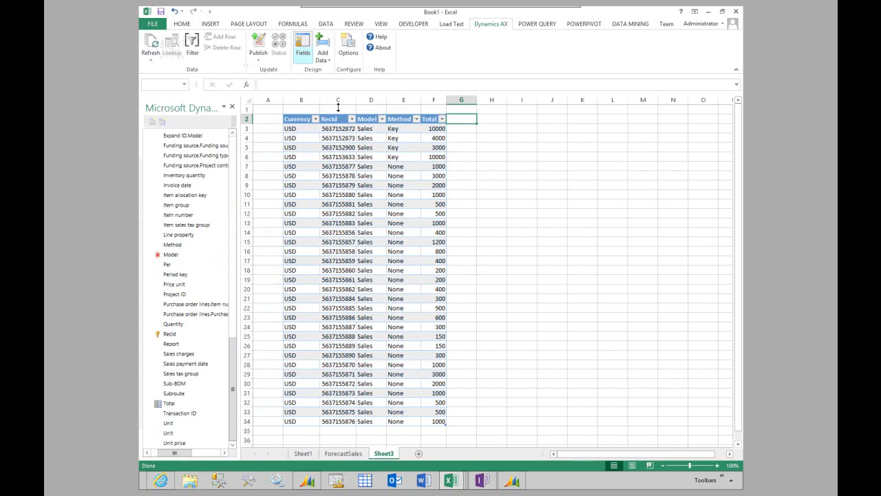
{"action": "left_click", "coordinate": [327, 99]}
{"action": "key", "text": "alt"}
{"action": "key", "text": "e"}
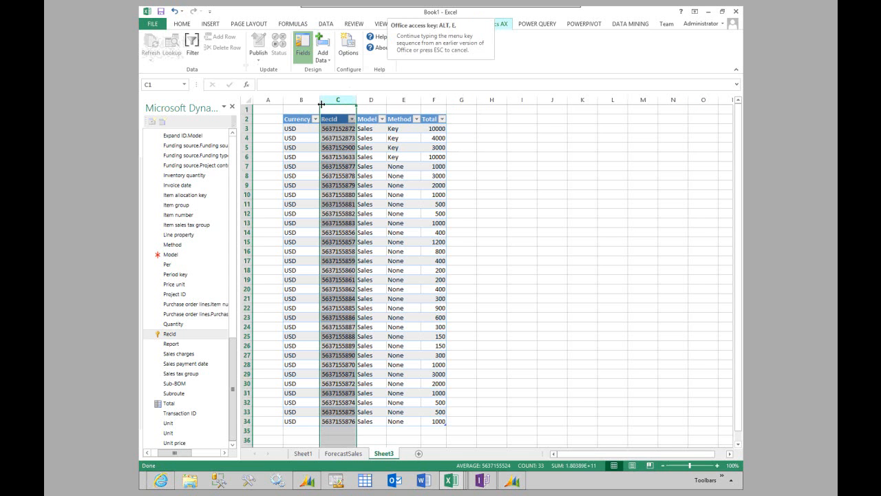
{"action": "key", "text": "d"}
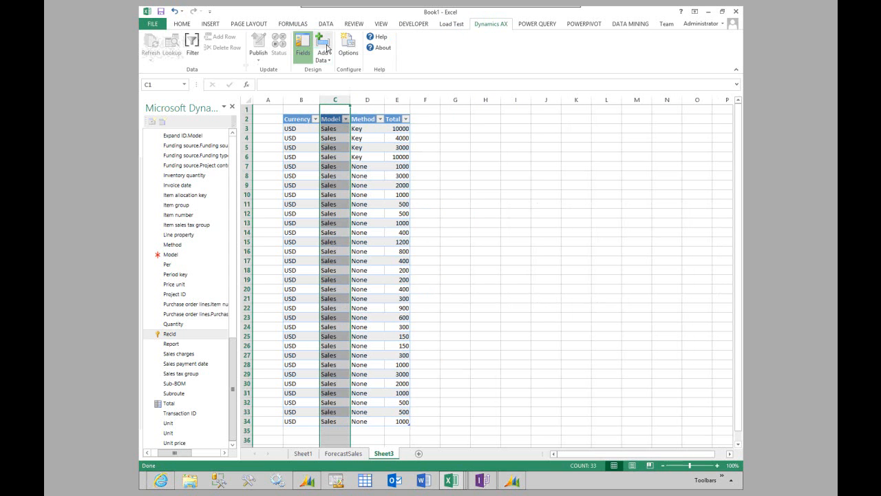
{"action": "left_click", "coordinate": [303, 46]}
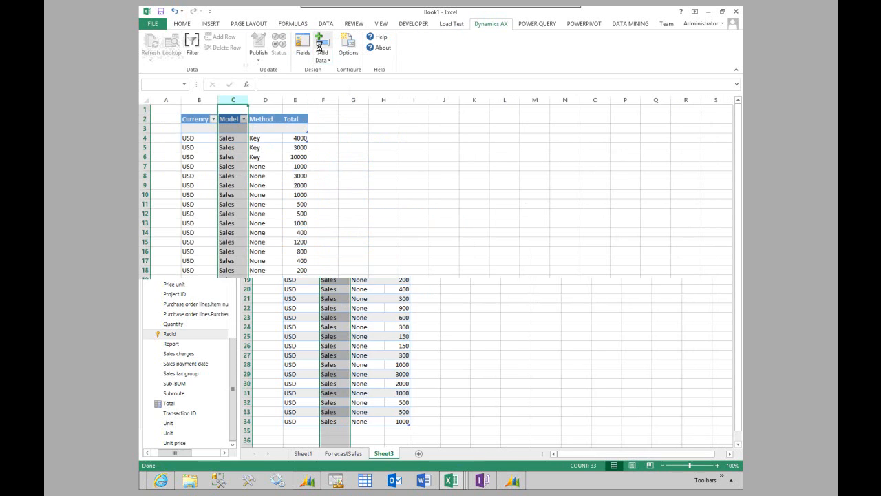
Refresh the forecast table on Sheet3, add the Item group and Item number fields after Total, and reload the records.
{"action": "left_click", "coordinate": [149, 53]}
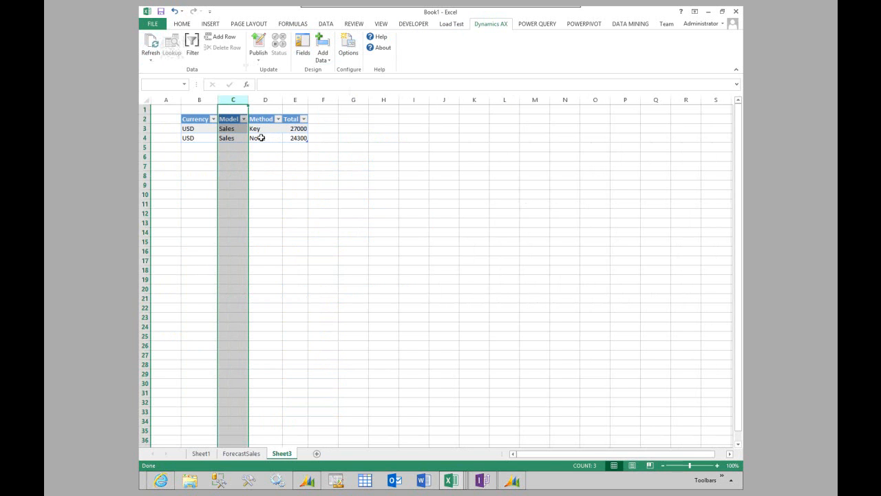
{"action": "left_click", "coordinate": [301, 43]}
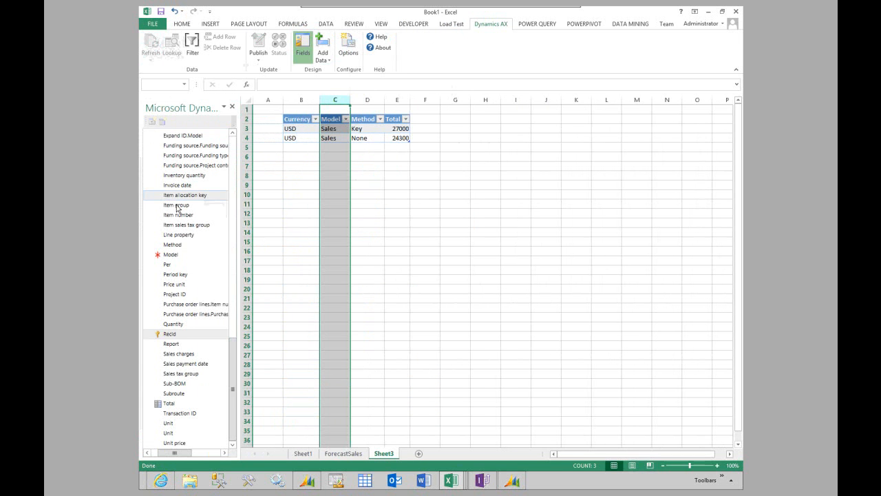
{"action": "left_click_drag", "start_coordinate": [178, 208], "coordinate": [427, 126]}
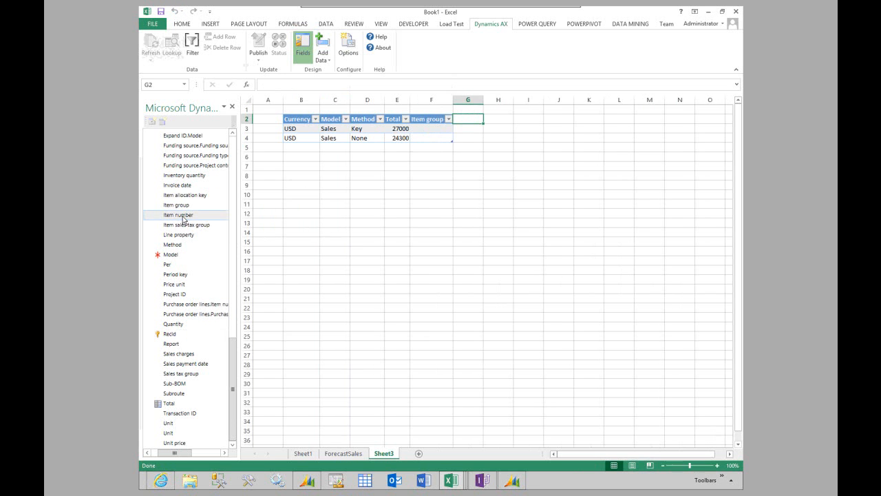
{"action": "left_click_drag", "start_coordinate": [183, 219], "coordinate": [471, 124]}
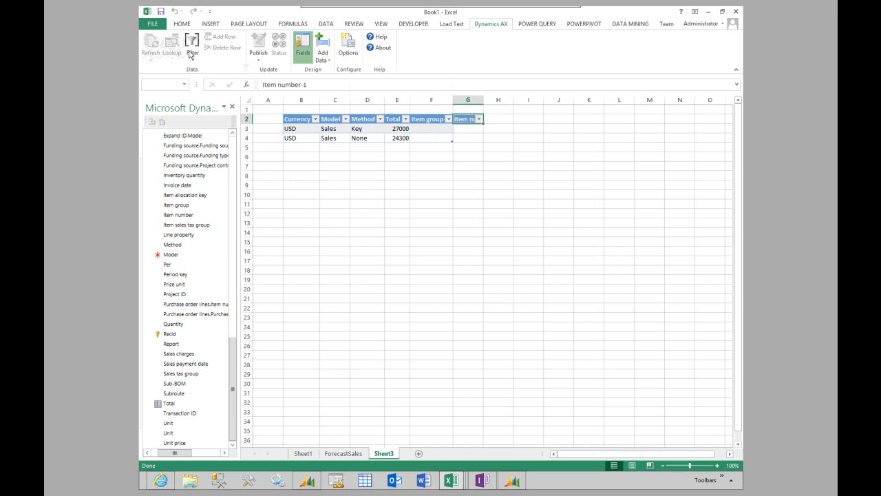
{"action": "left_click", "coordinate": [303, 48]}
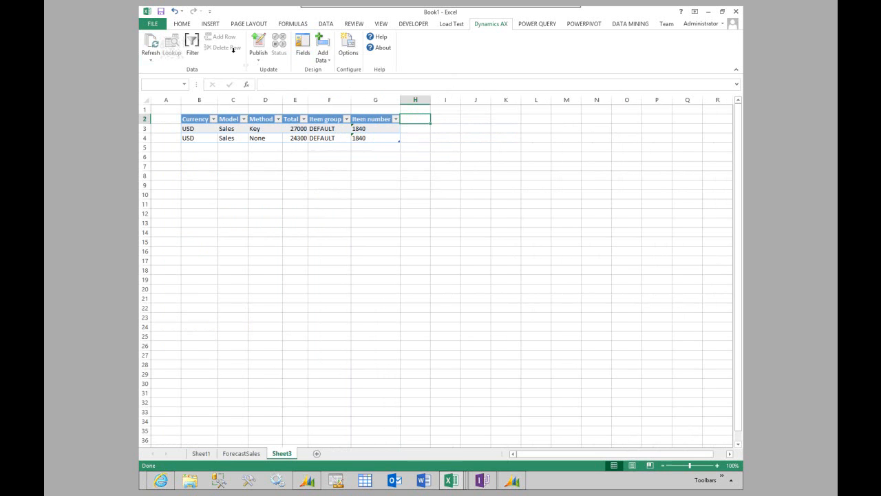
Return to field design and delete the Item group and Item number columns from the forecast table.
{"action": "left_click", "coordinate": [303, 48]}
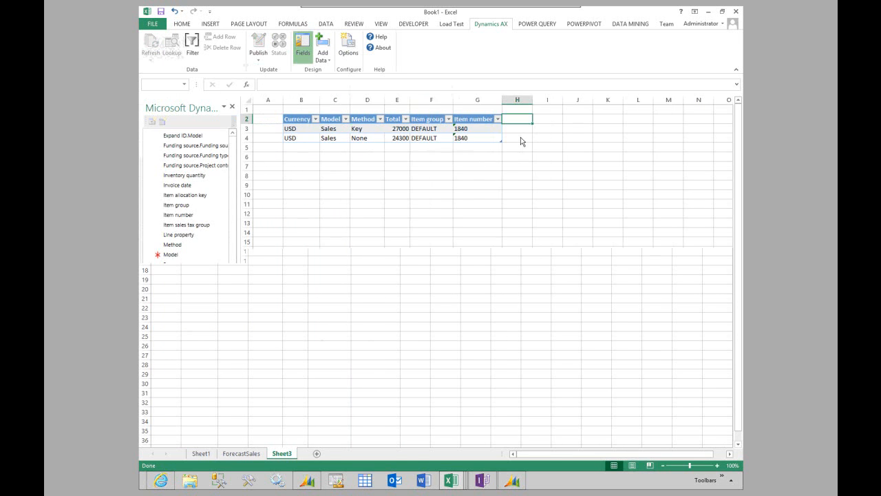
{"action": "left_click_drag", "start_coordinate": [447, 100], "coordinate": [477, 100]}
{"action": "key", "text": "alt"}
{"action": "key", "text": "e"}
{"action": "key", "text": "d"}
Add the Customer group field after Total in the forecast table, leave field design and refresh the records.
{"action": "left_click_drag", "start_coordinate": [233, 354], "coordinate": [237, 178]}
{"action": "left_click_drag", "start_coordinate": [190, 204], "coordinate": [428, 120]}
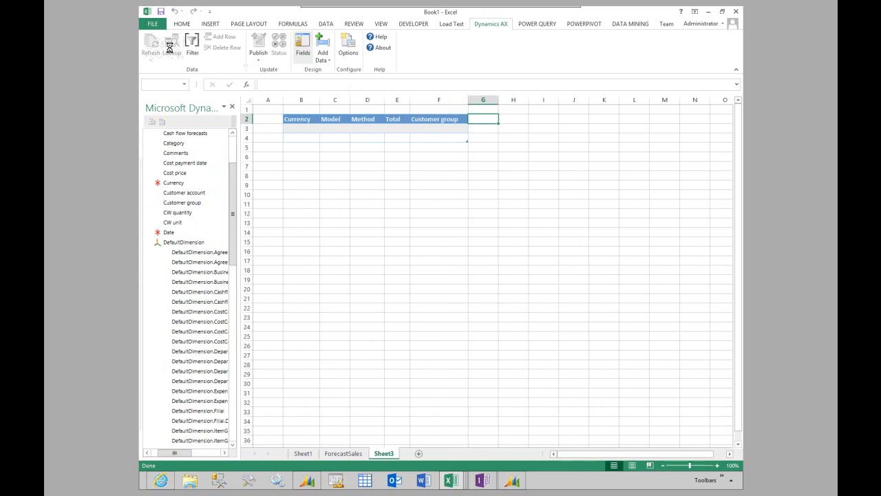
{"action": "left_click", "coordinate": [302, 48]}
{"action": "left_click", "coordinate": [151, 46]}
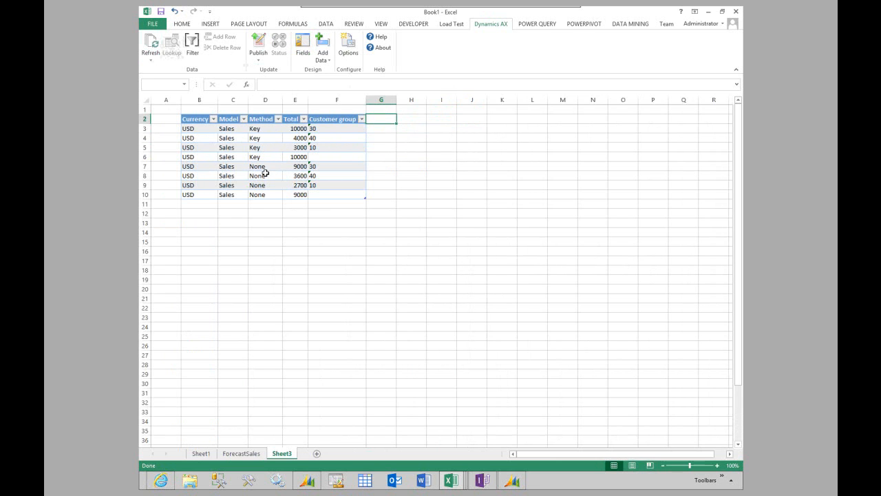
Set the Total of the row with method None and customer group 40 to 4000.
{"action": "left_click_drag", "start_coordinate": [189, 166], "coordinate": [323, 196]}
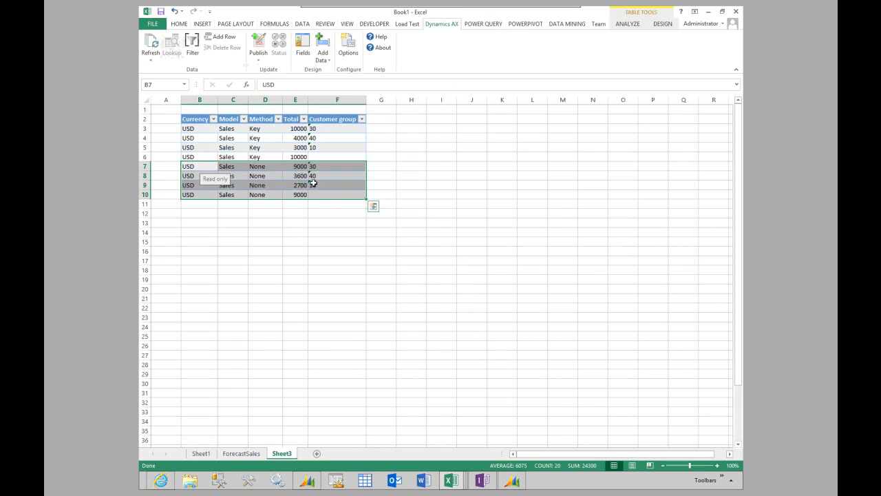
{"action": "left_click", "coordinate": [296, 177]}
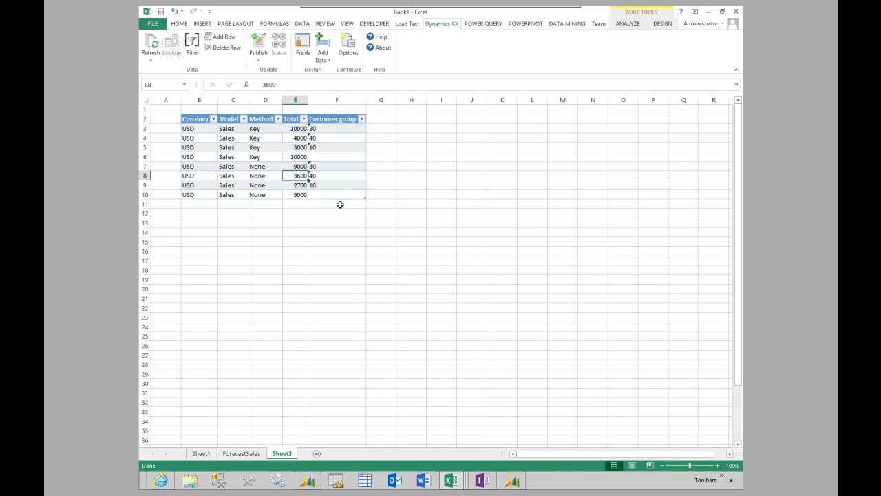
{"action": "type", "text": "4000"}
{"action": "key", "text": "Return"}
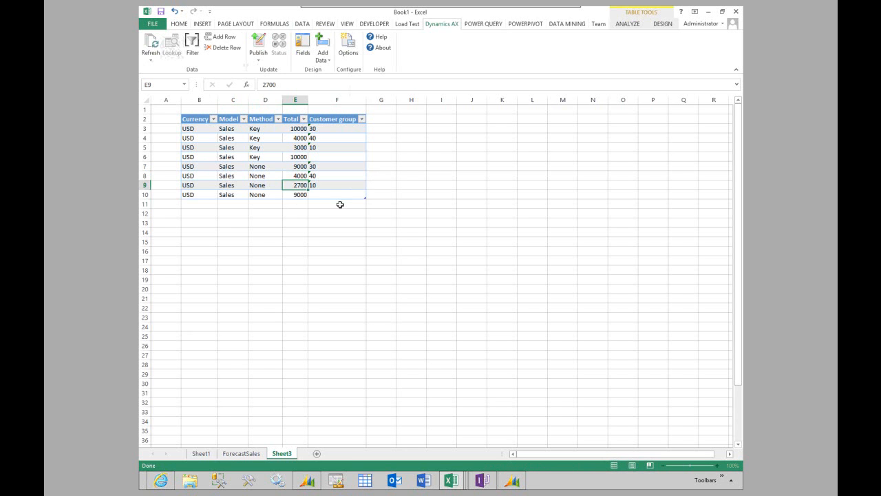
Change the Total of the row with method None and customer group 40 to 12000.
{"action": "key", "text": "Up"}
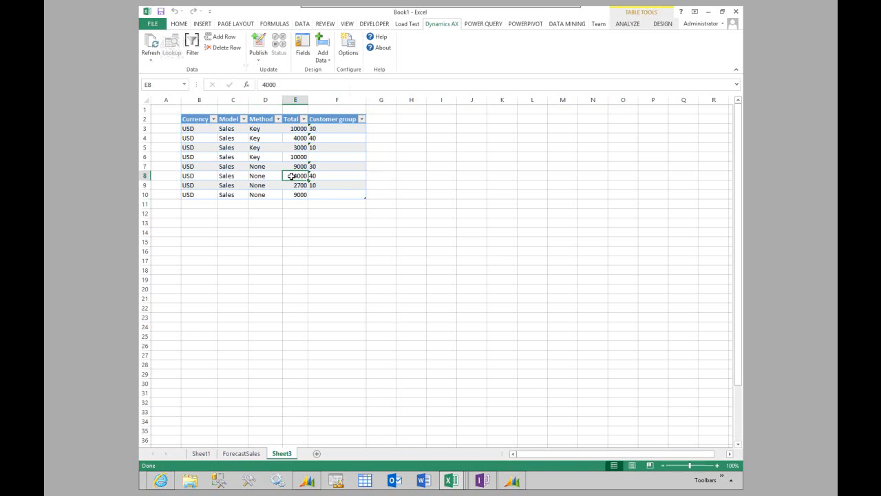
{"action": "type", "text": "12000"}
{"action": "key", "text": "Tab"}
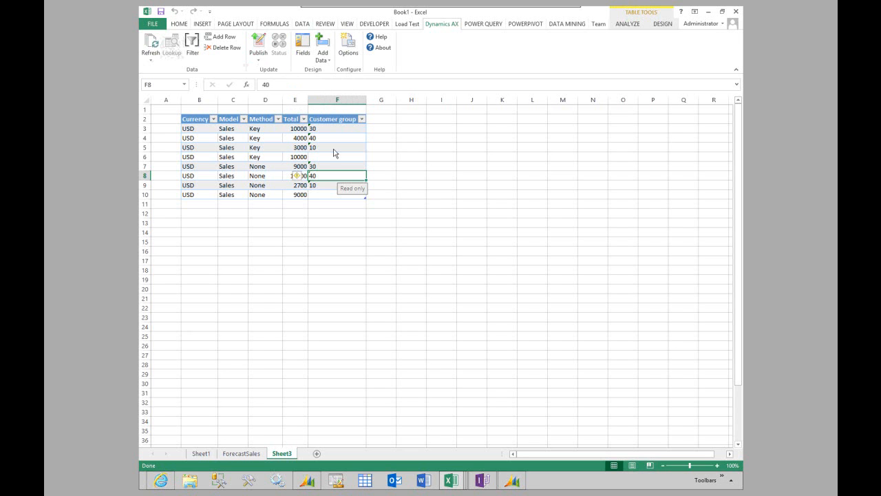
Open the Budgeting Template workbook from the Budgeting shortcut folder.
{"action": "left_click", "coordinate": [722, 482]}
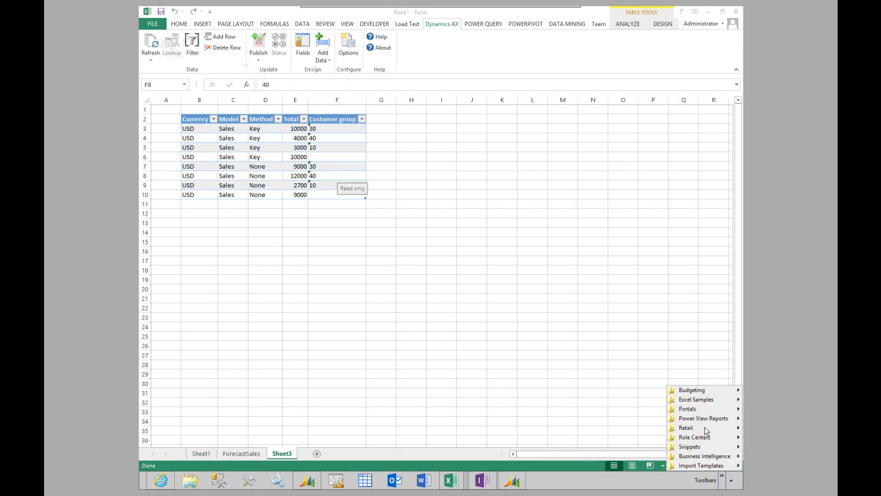
{"action": "mouse_move", "coordinate": [695, 390]}
{"action": "left_click", "coordinate": [634, 390]}
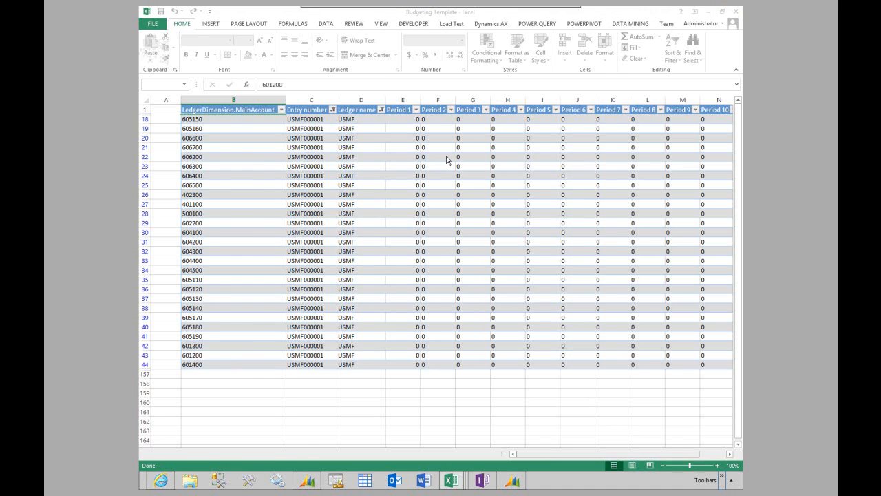
Try to set the Period 2 amount in cell F20 of the budgeting template to 1200.
{"action": "left_click", "coordinate": [294, 138]}
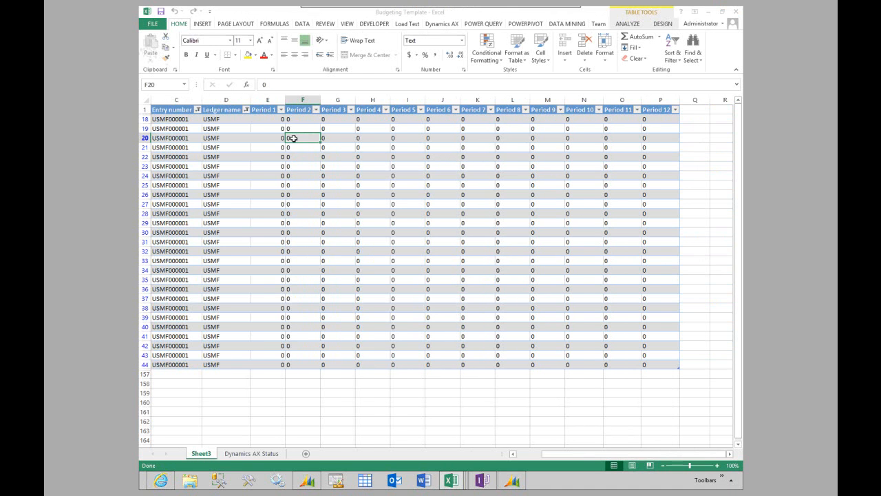
{"action": "key", "text": "F2"}
{"action": "key", "text": "BackSpace"}
{"action": "type", "text": "1200"}
{"action": "key", "text": "Return"}
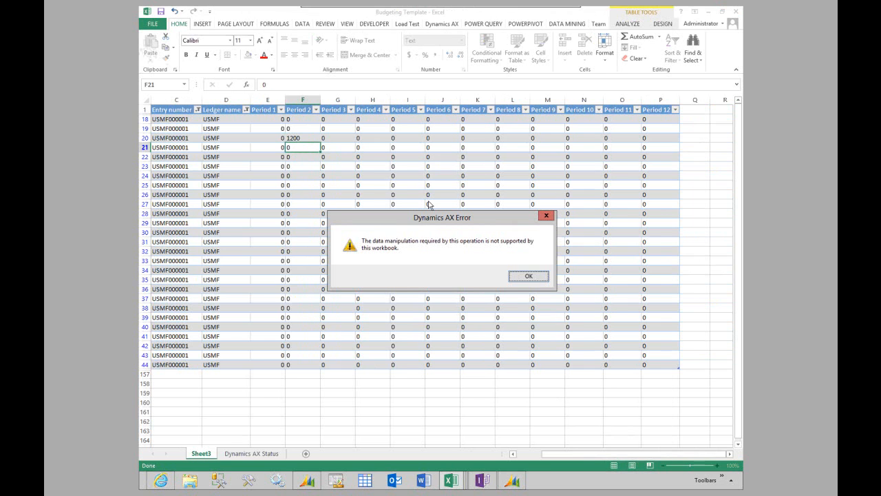
{"action": "left_click", "coordinate": [529, 276]}
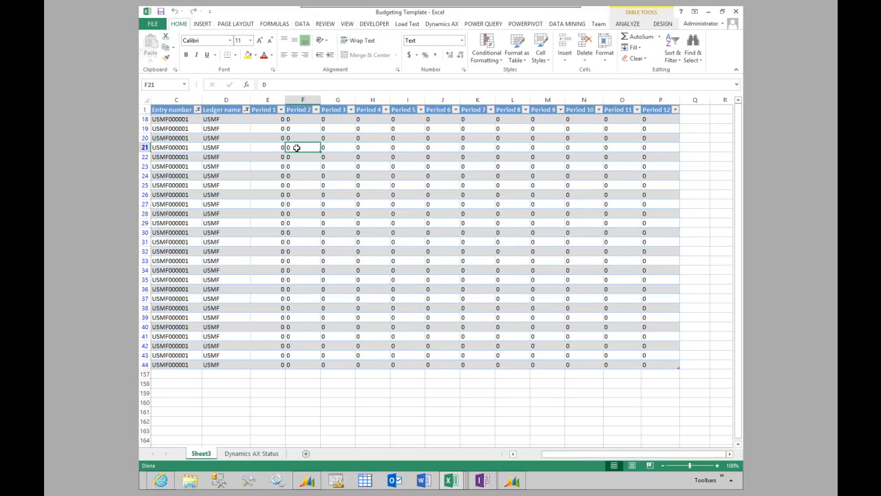
{"action": "left_click_drag", "start_coordinate": [619, 455], "coordinate": [474, 369]}
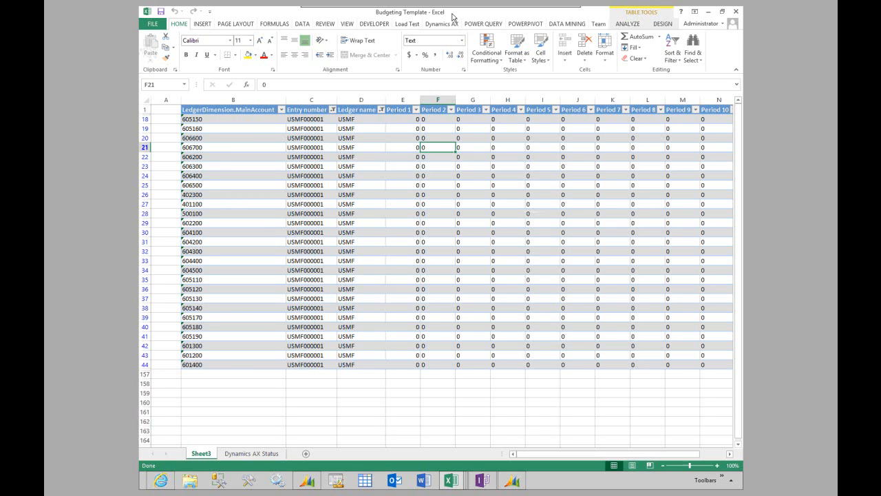
{"action": "mouse_move", "coordinate": [453, 10]}
{"action": "mouse_move", "coordinate": [496, 10]}
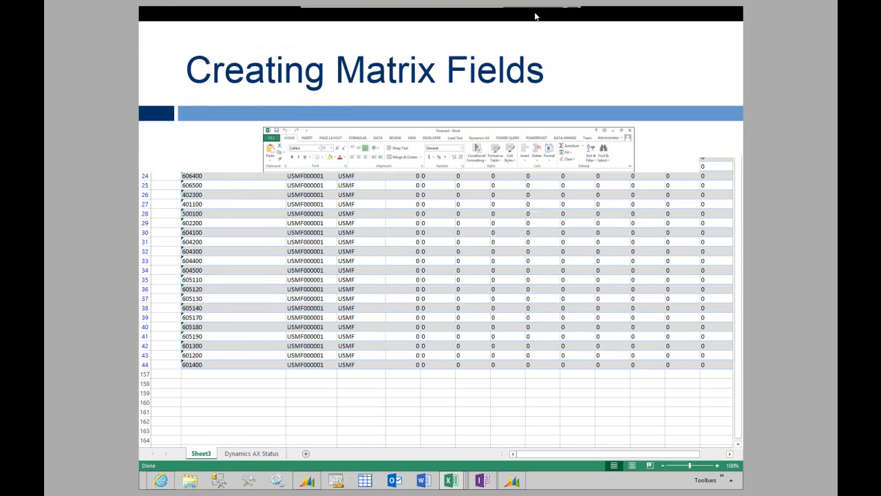
{"action": "left_click", "coordinate": [464, 193]}
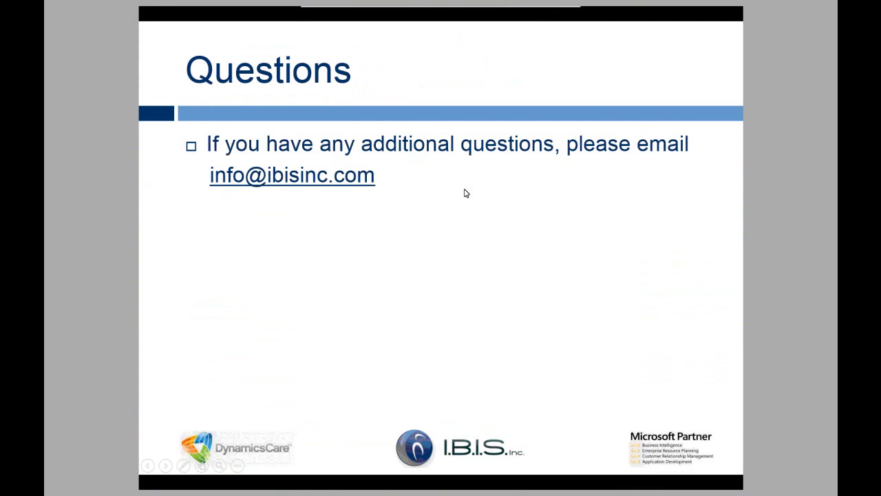